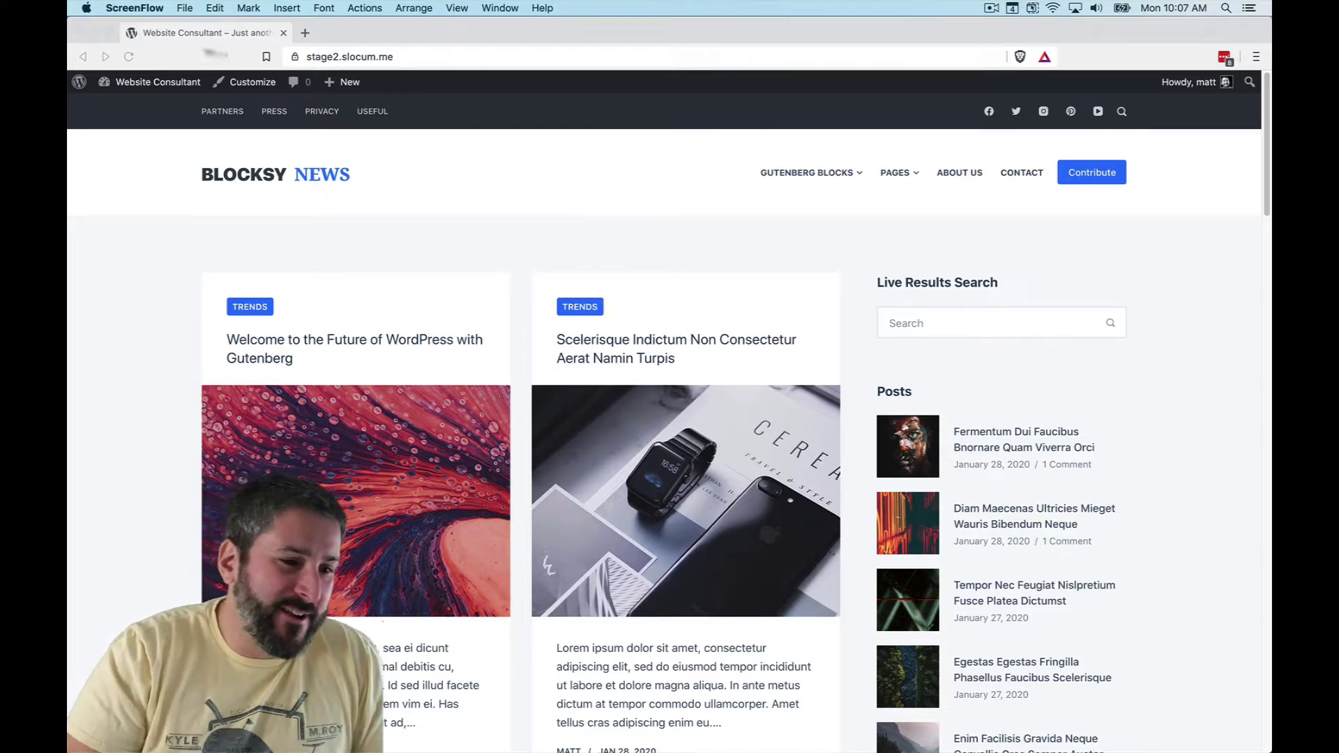
- Open the Blocksy theme's Starter Sites list from the site's WordPress dashboard
click(137, 94)
mouse_move(148, 98)
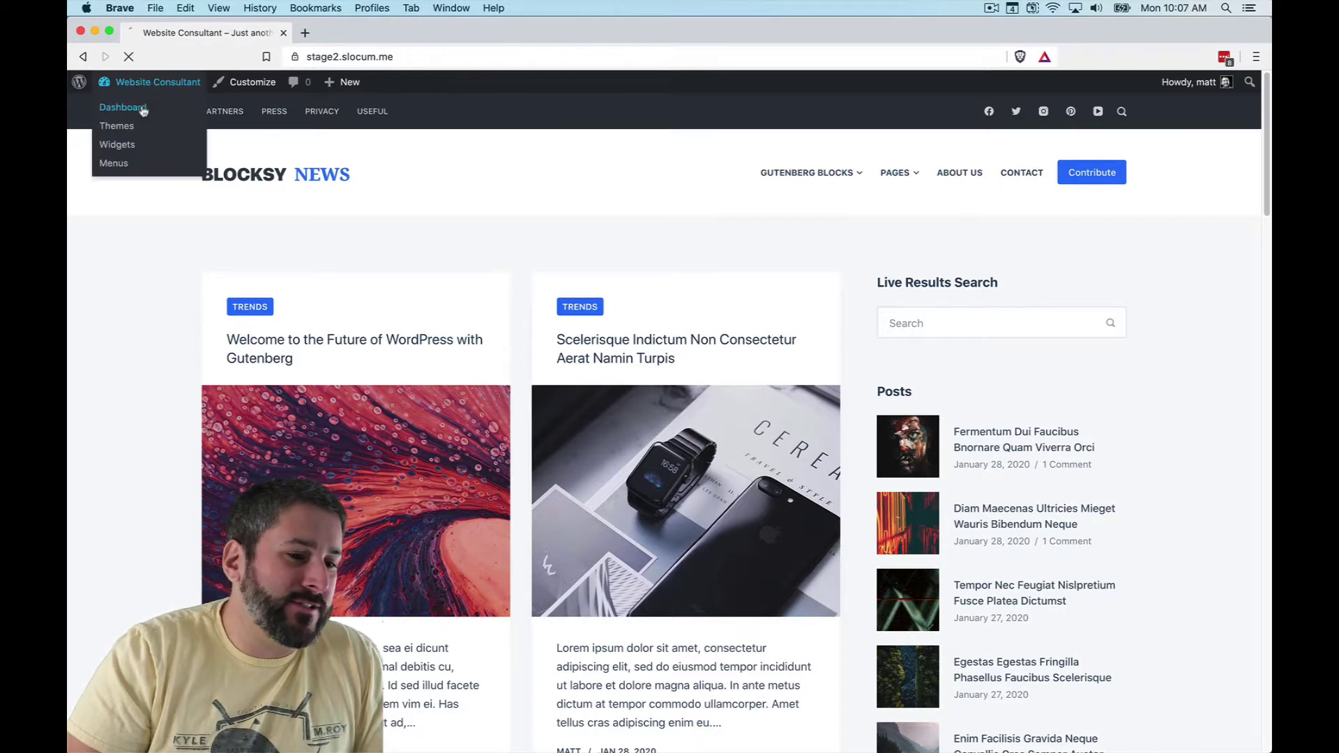
click(166, 126)
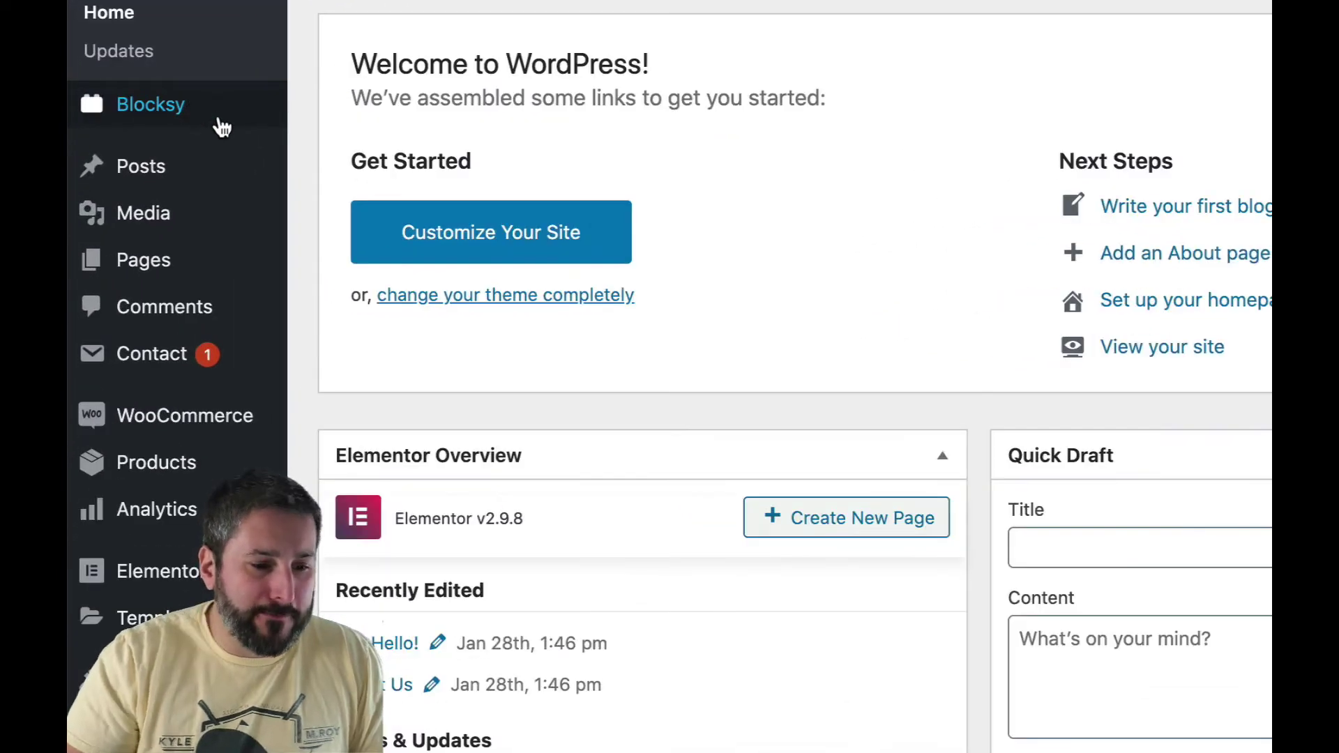
click(221, 125)
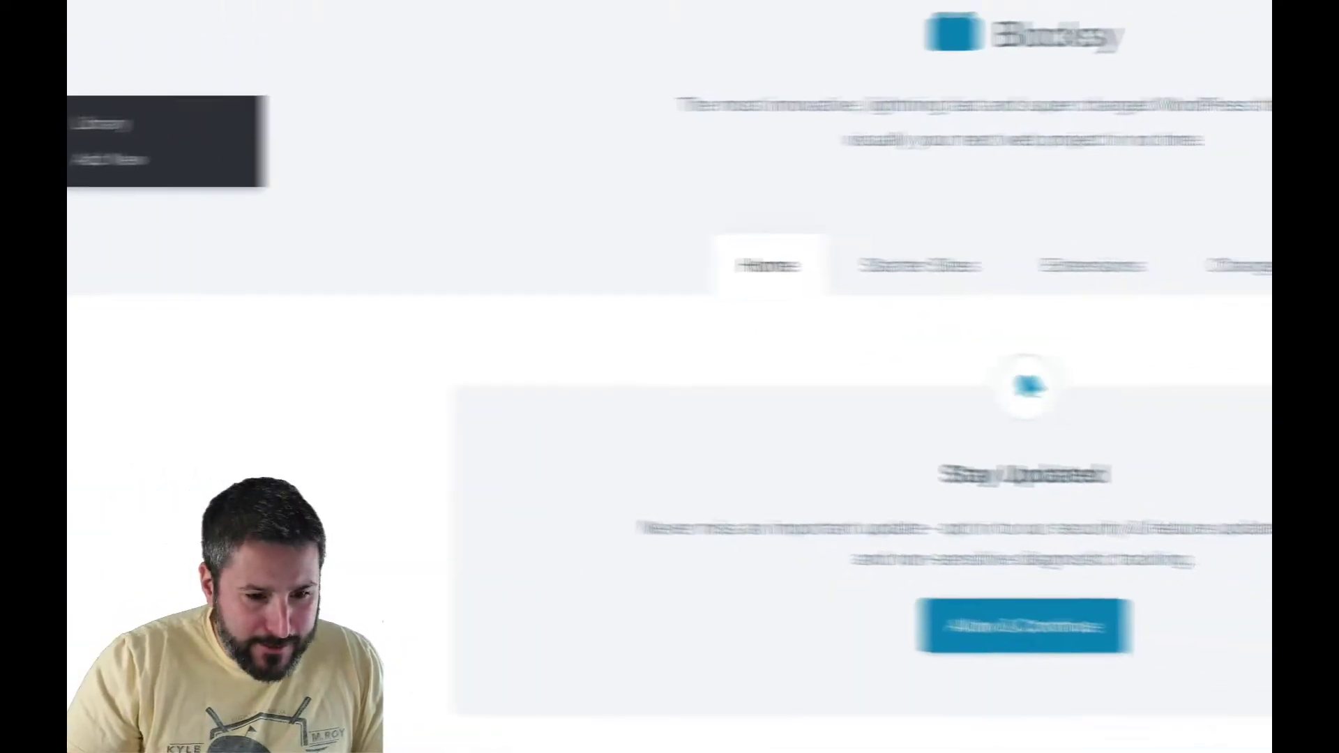
right_click(638, 262)
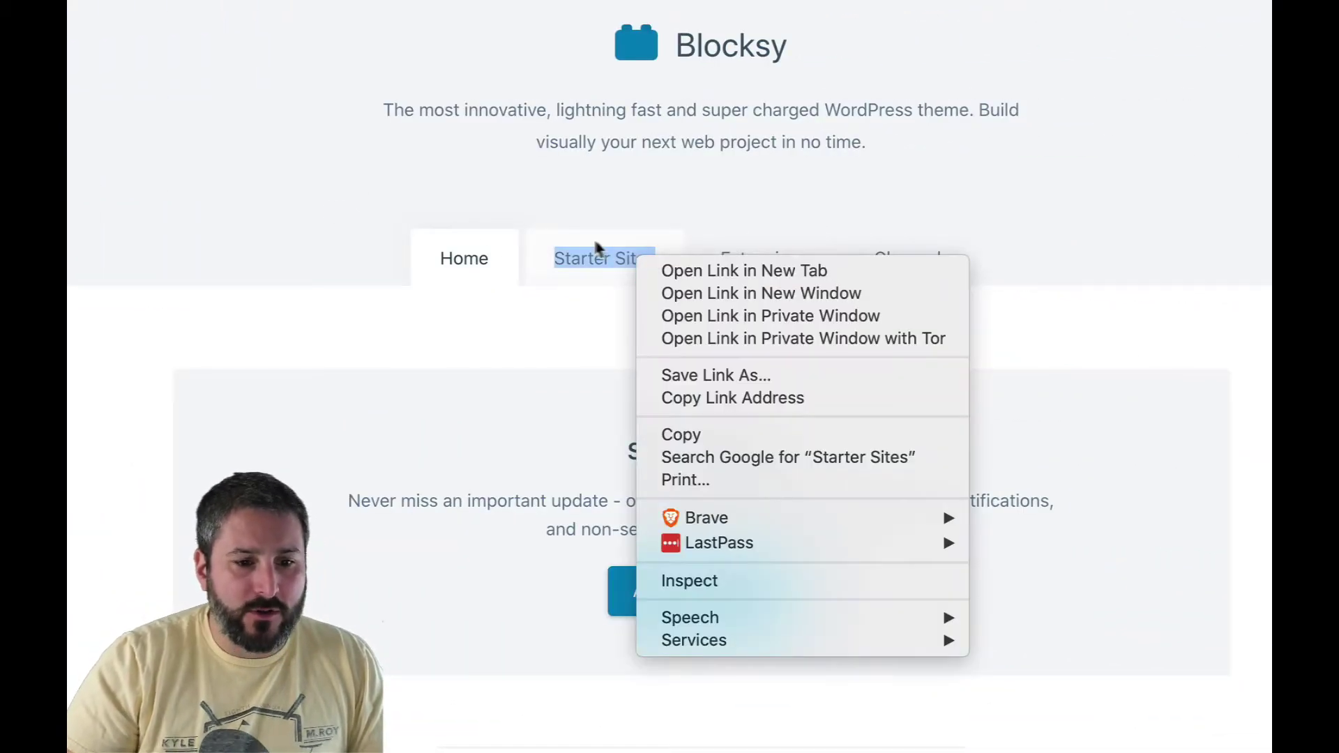
click(589, 266)
click(594, 266)
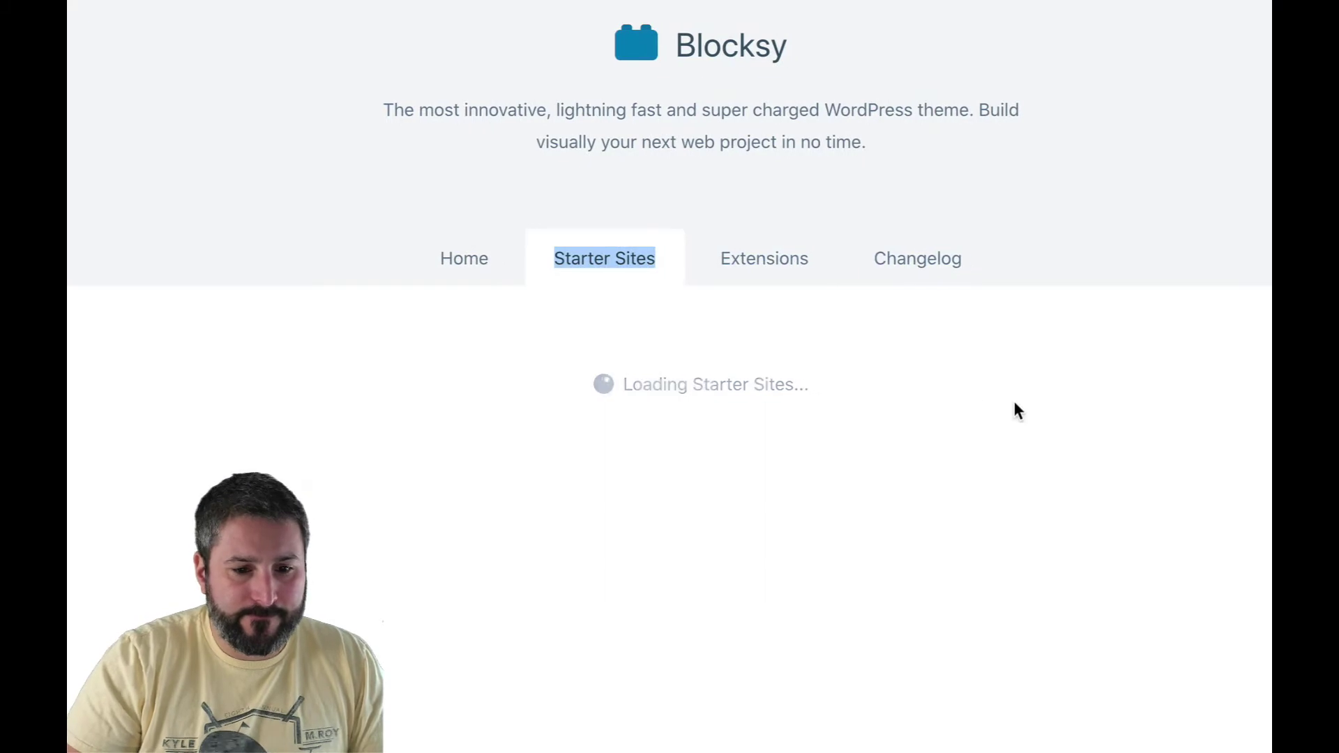
- Import the Travel starter site with Options, Widgets, Content and Clean Install enabled
scroll(966, 478, down, 15)
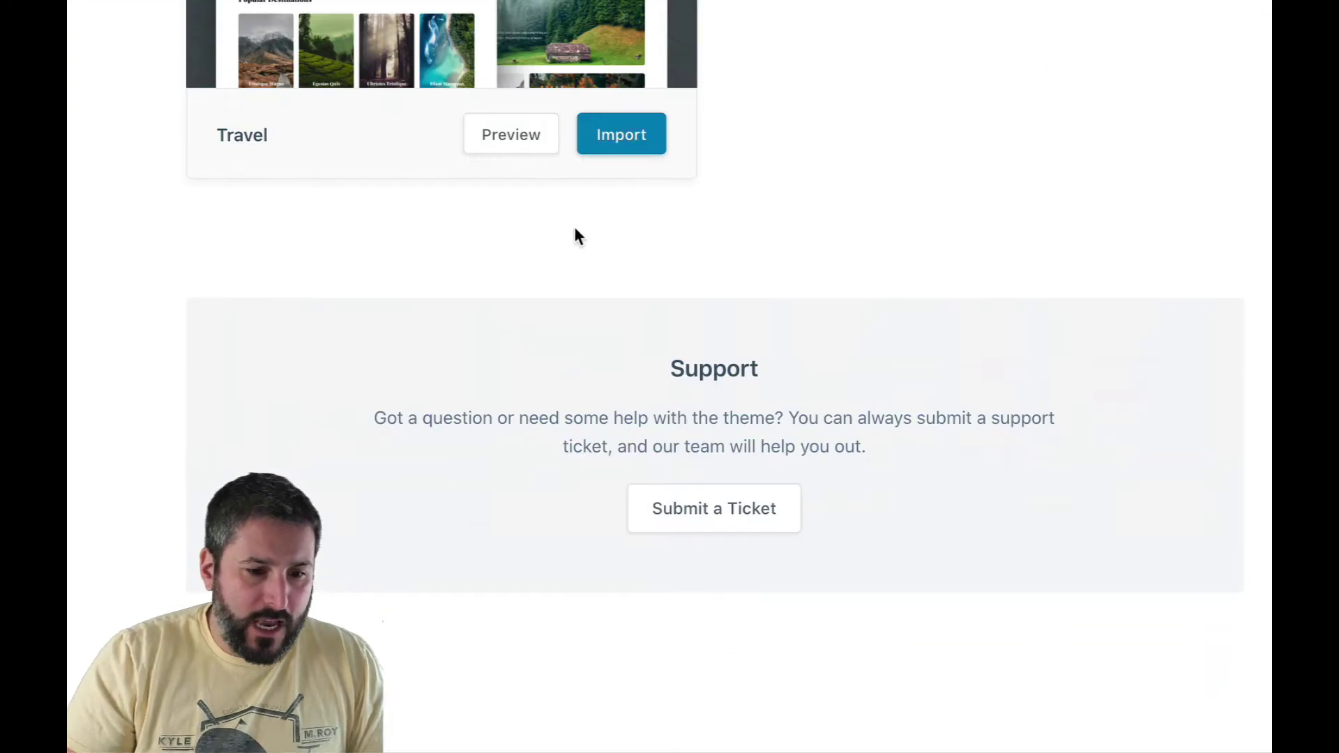
click(624, 180)
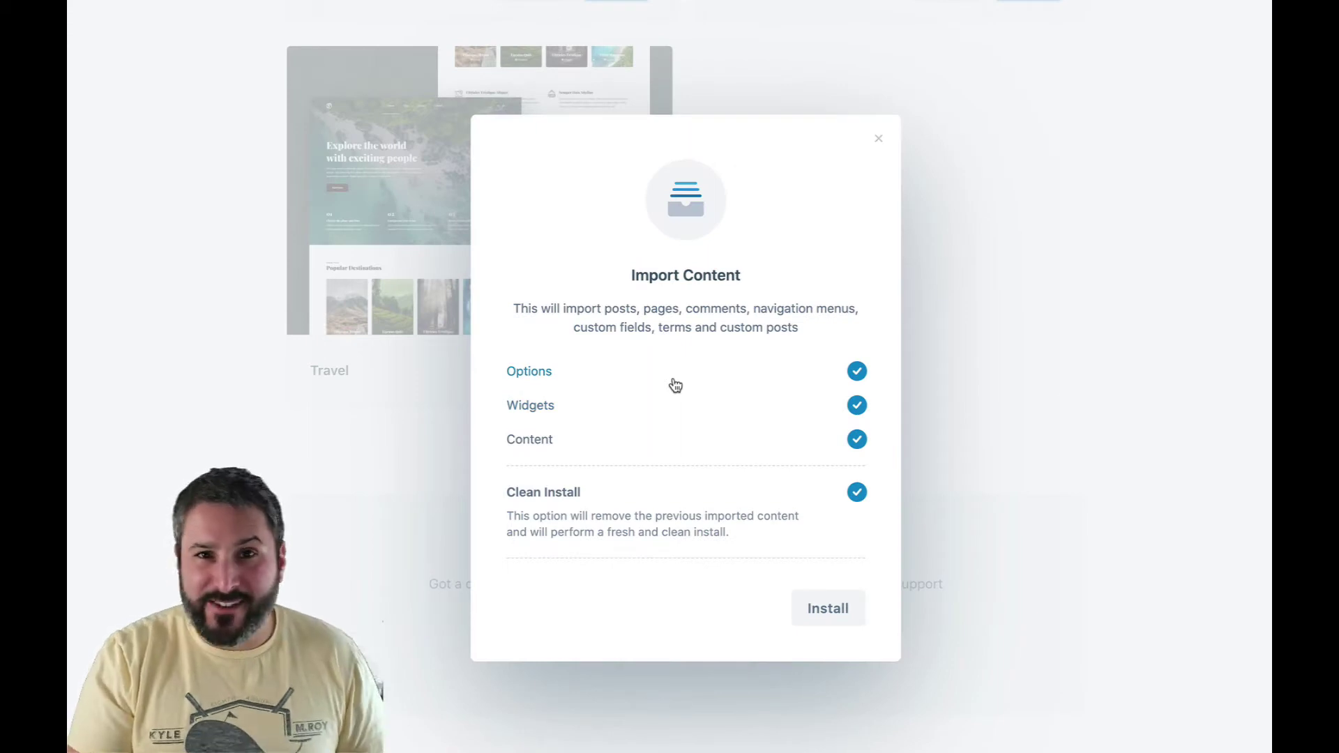
click(826, 616)
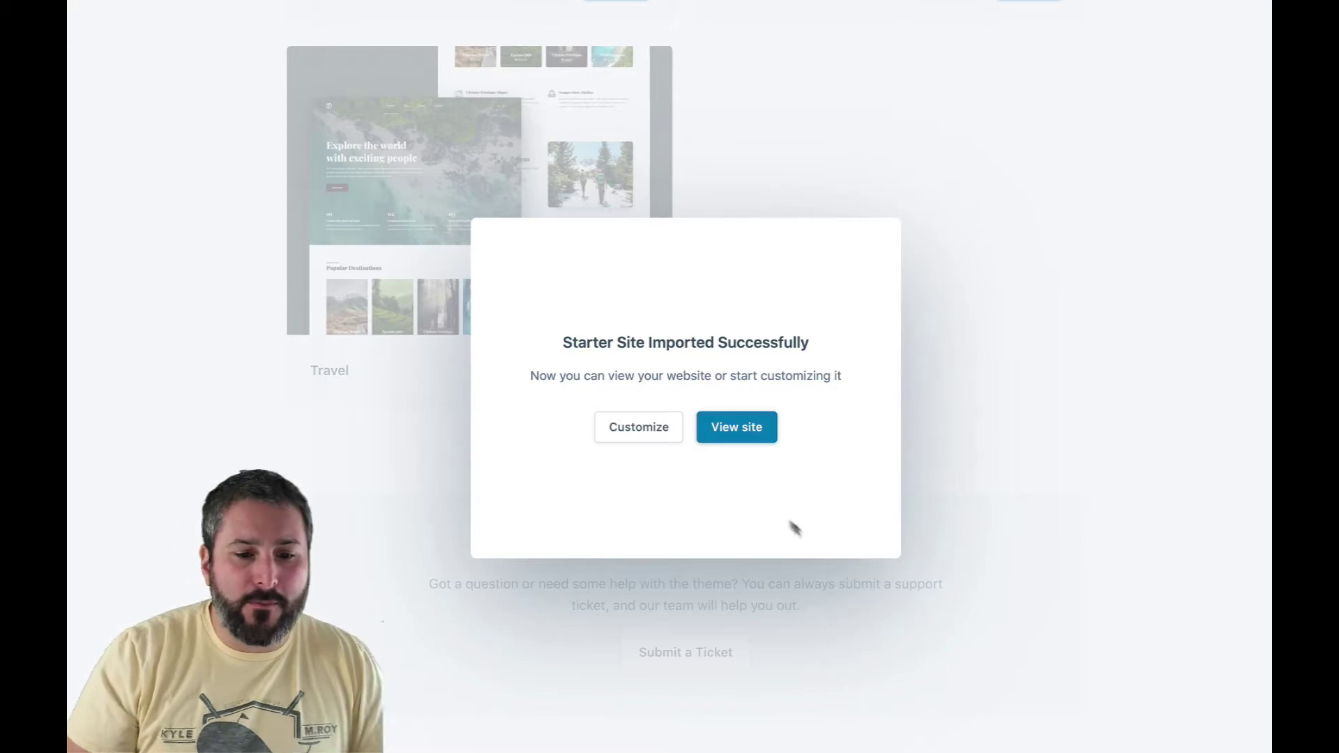
- View the imported travel site and look through its home page from the hero down to the footer
click(741, 434)
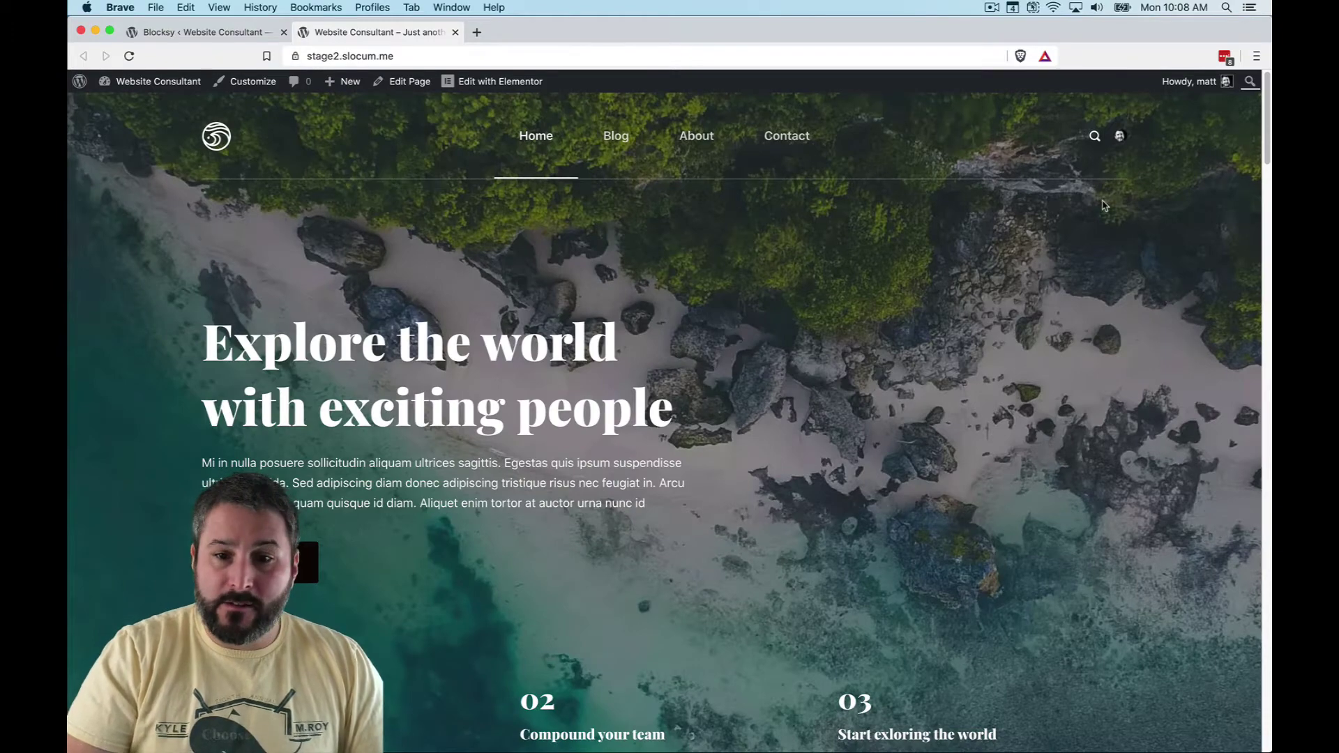
mouse_move(1267, 131)
mouse_down()
mouse_move(1267, 187)
mouse_move(1269, 124)
mouse_up()
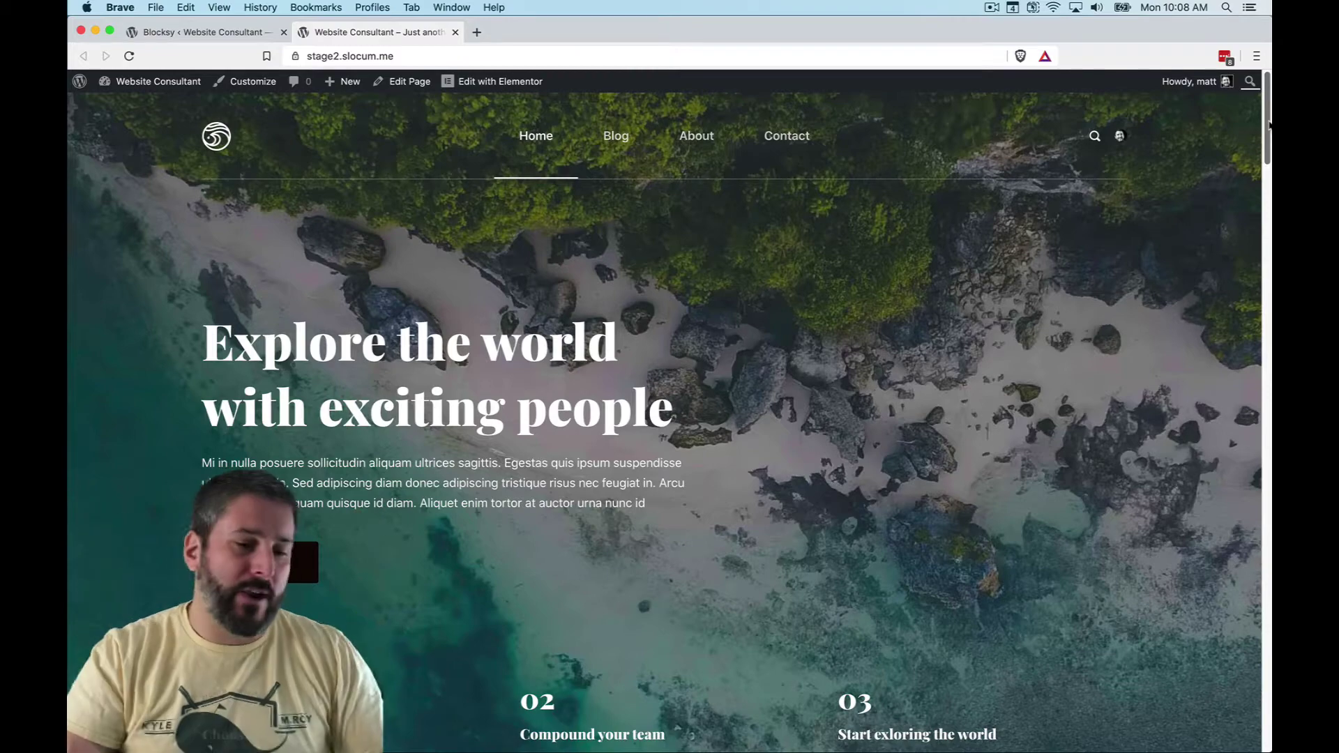
drag(1270, 124, 1248, 276)
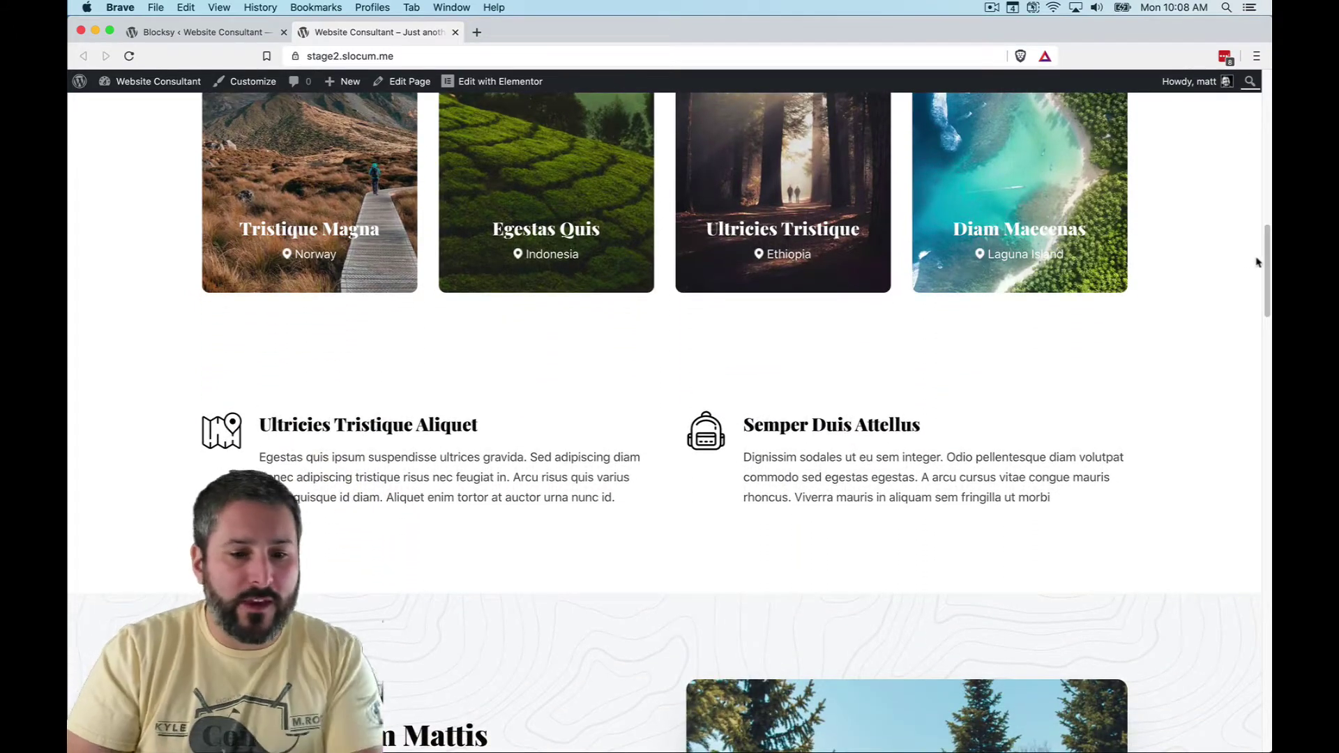
drag(1268, 252, 1267, 314)
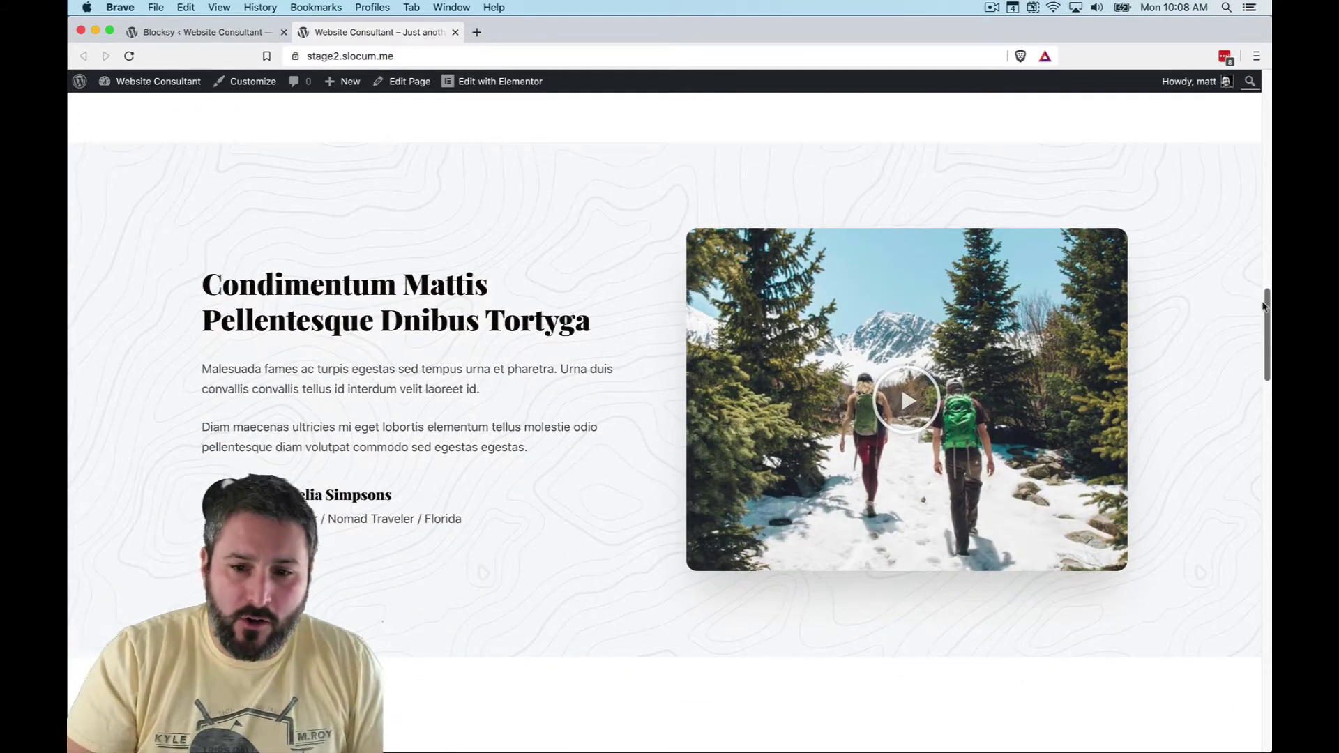
drag(1266, 309, 1246, 680)
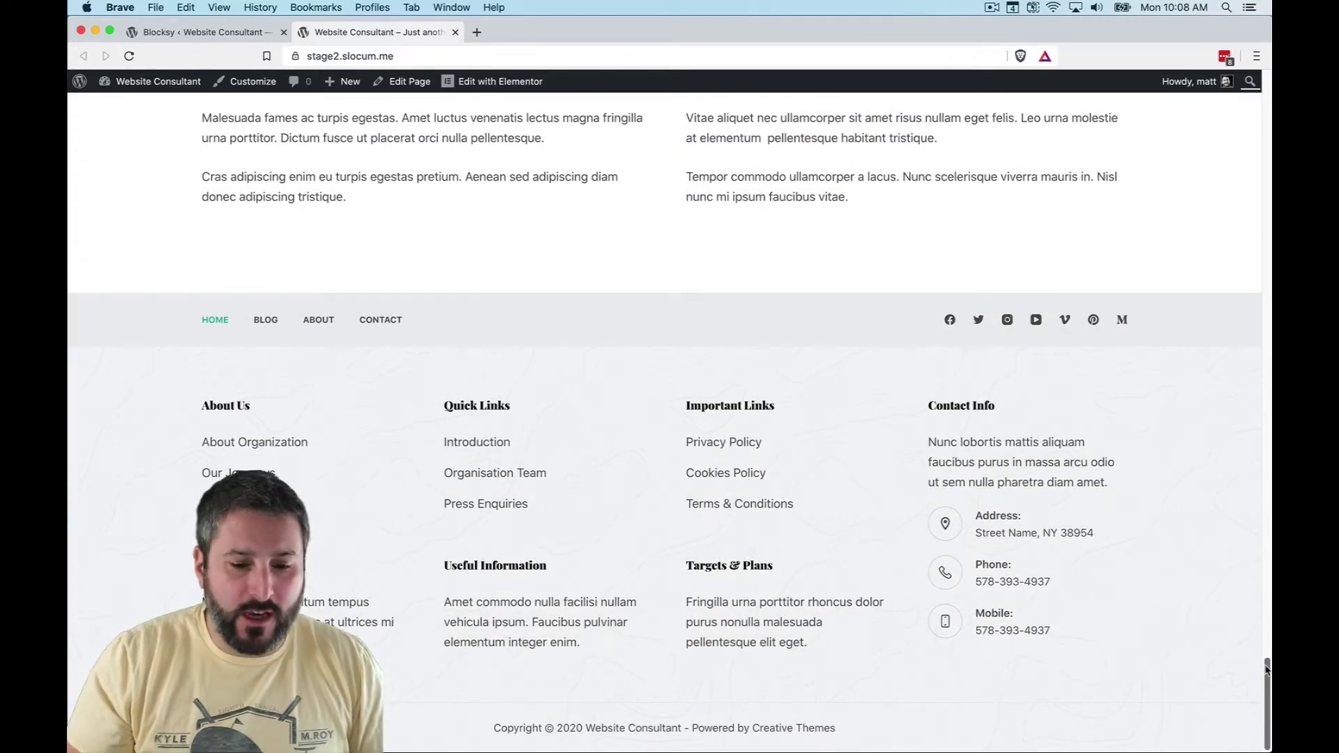
drag(1268, 683, 1256, 74)
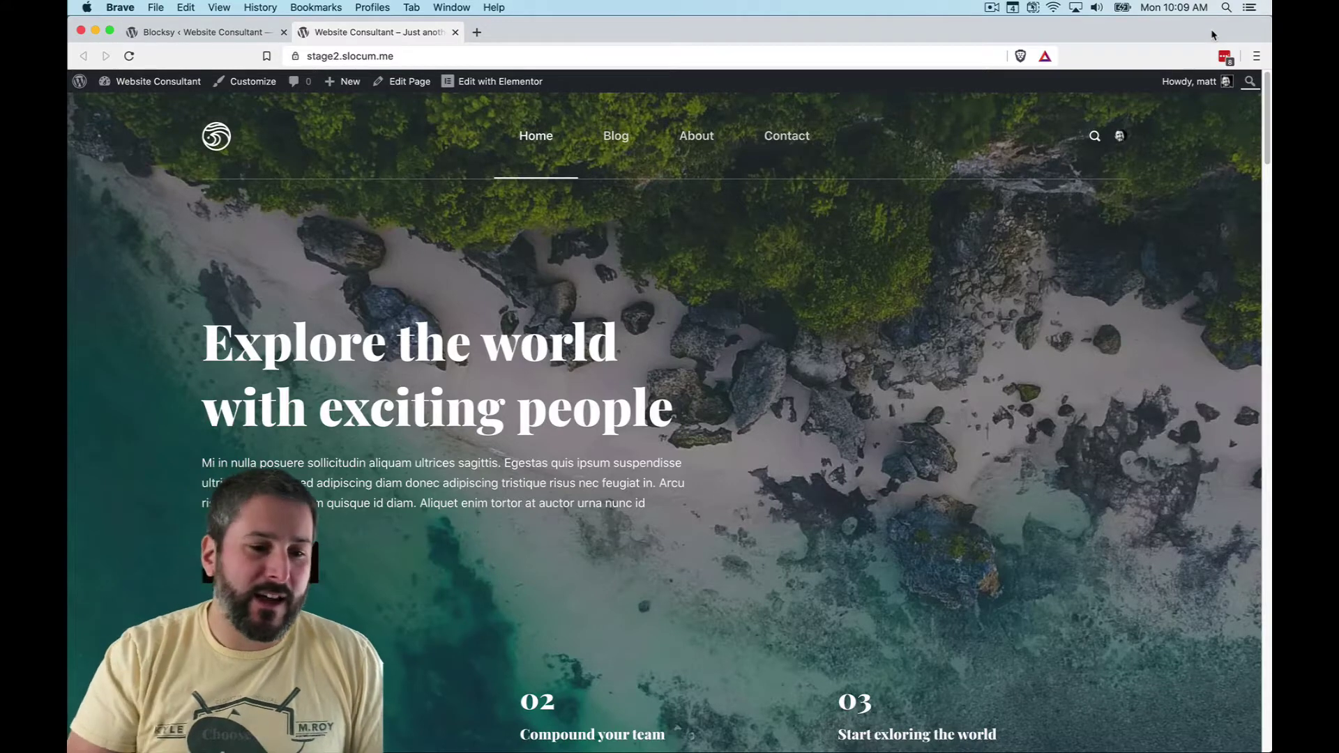
- Open the home page in Elementor and inspect the hero's intro paragraph and Start Now button settings
click(478, 83)
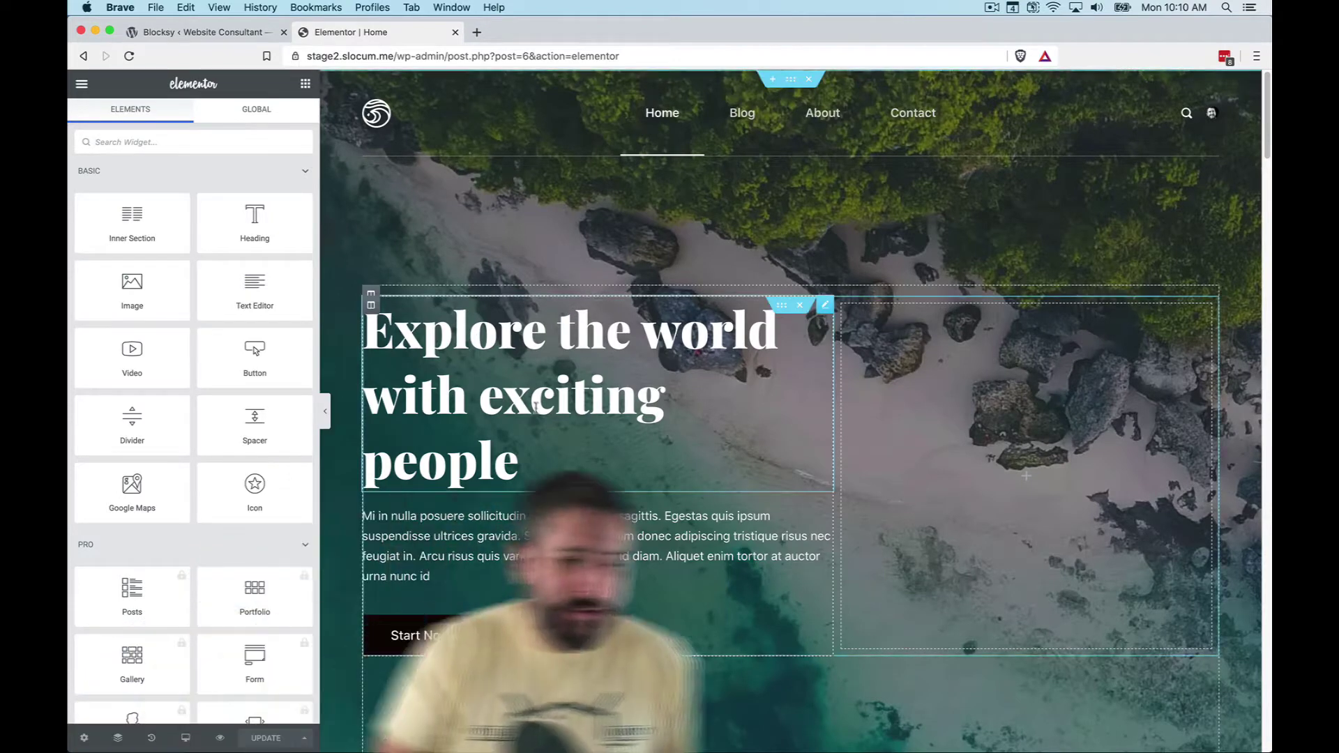
scroll(569, 447, down, 2)
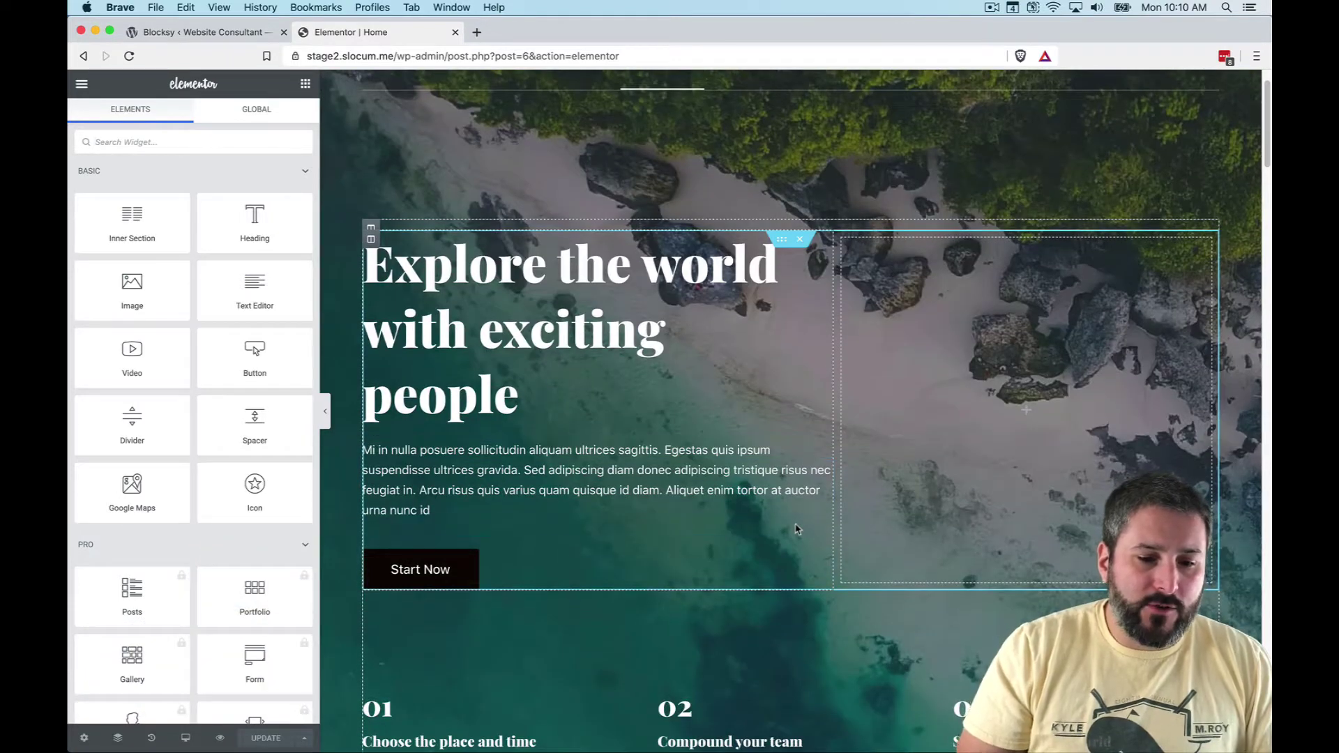
click(691, 481)
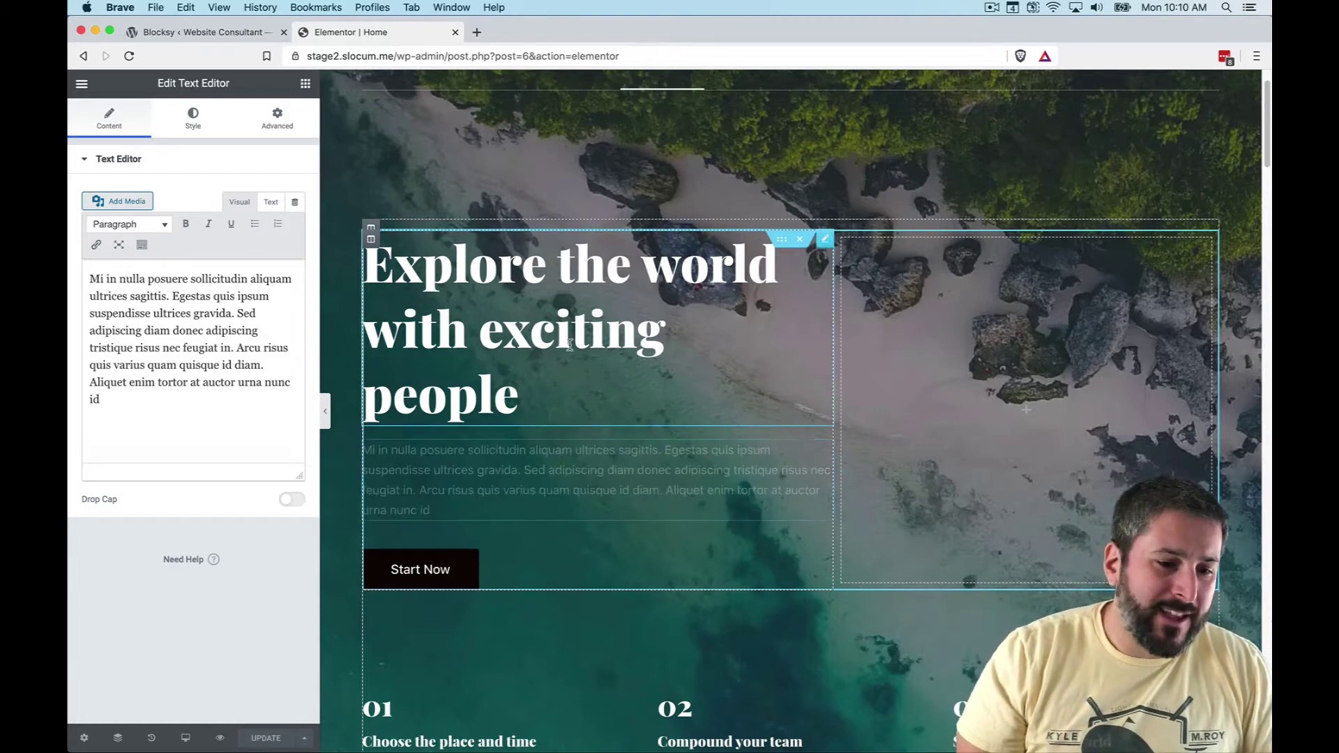
click(569, 405)
scroll(557, 449, down, 1)
click(552, 452)
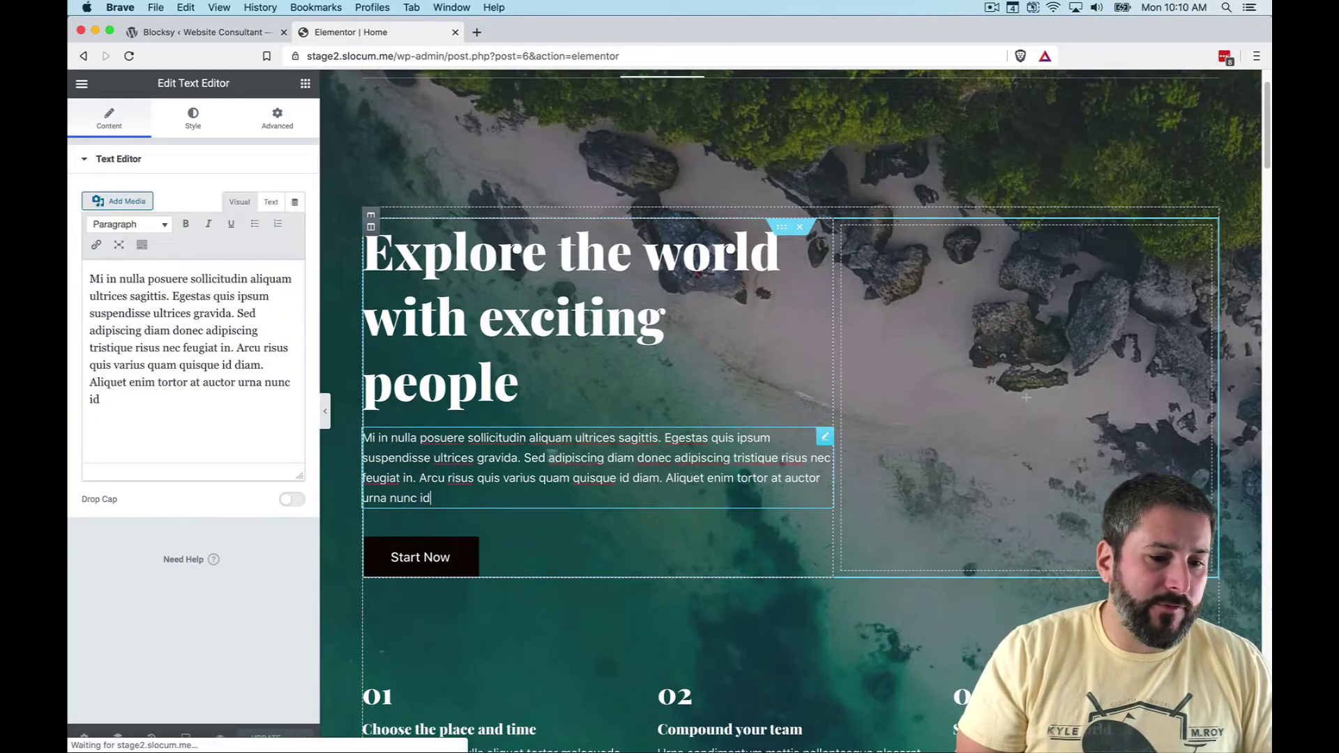
scroll(586, 481, down, 2)
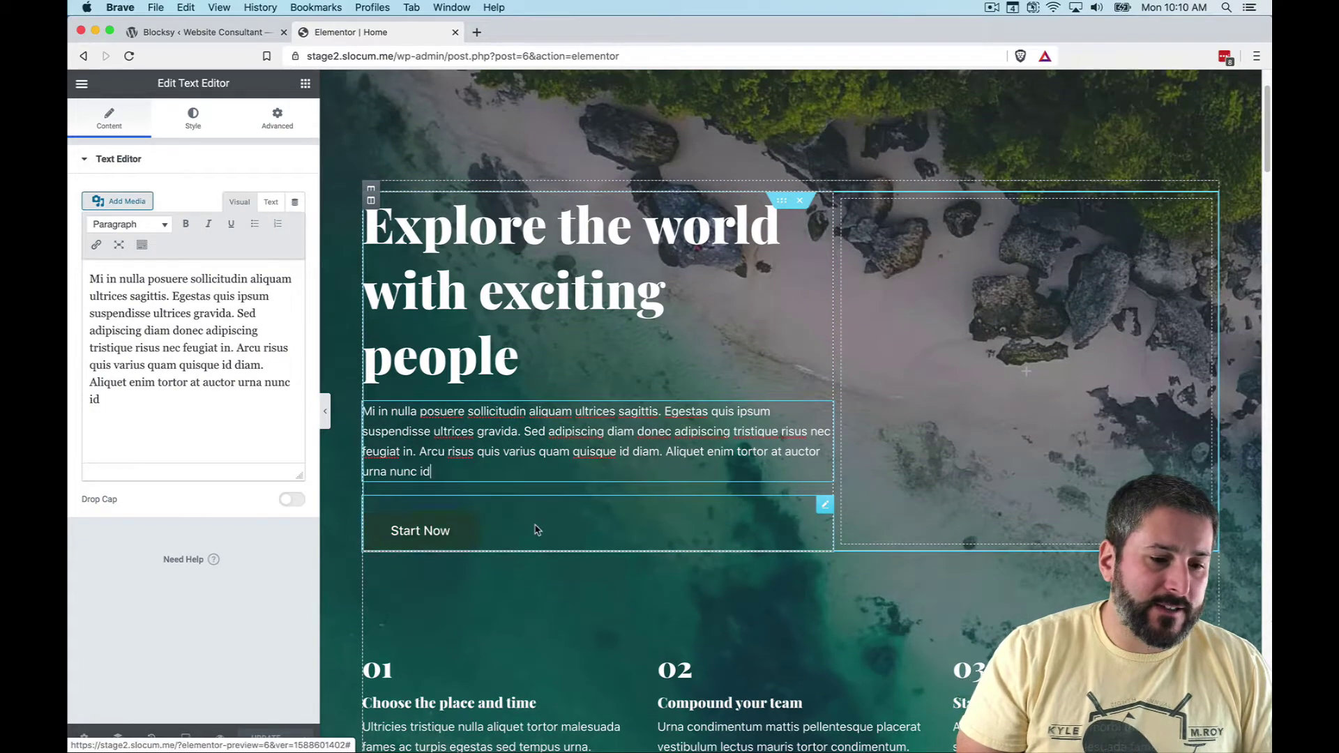
click(444, 530)
scroll(467, 538, down, 1)
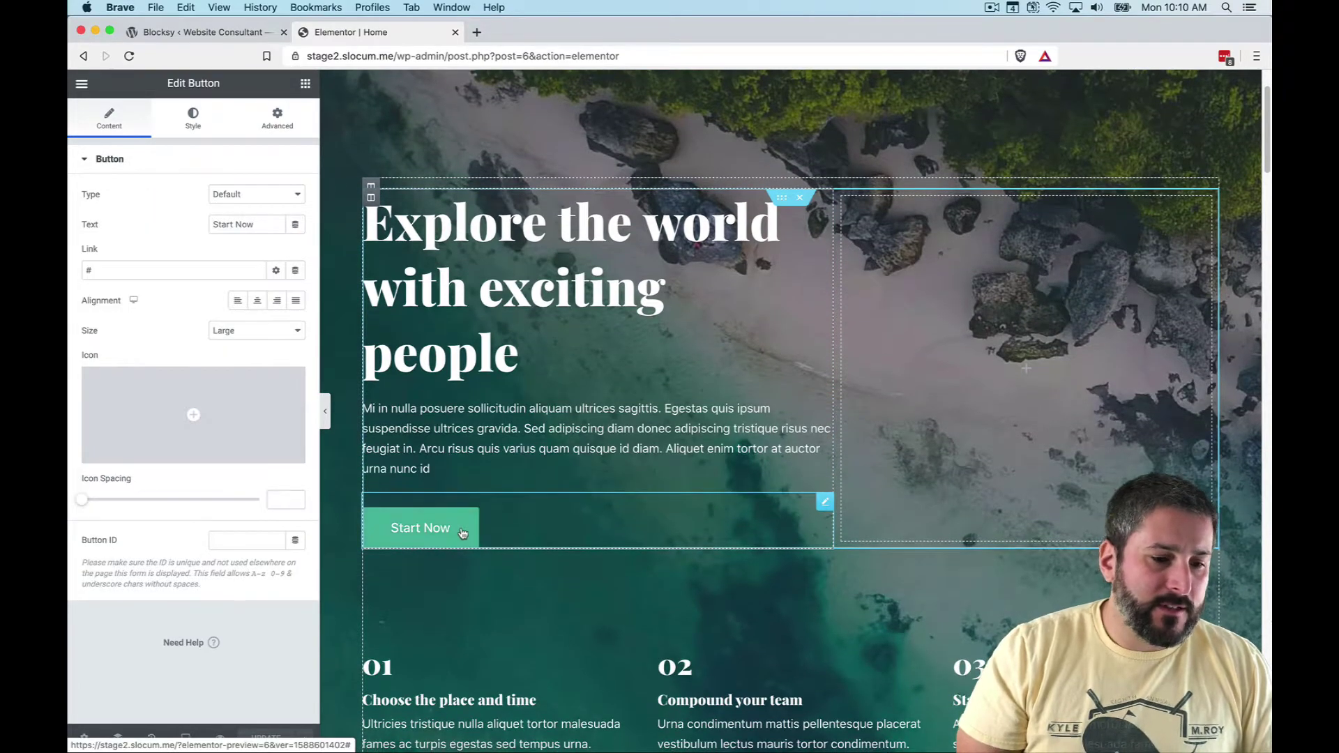
- Examine the Popular Destinations section's layout settings, the HTML source of its Norway label, and the sections below
scroll(461, 533, down, 5)
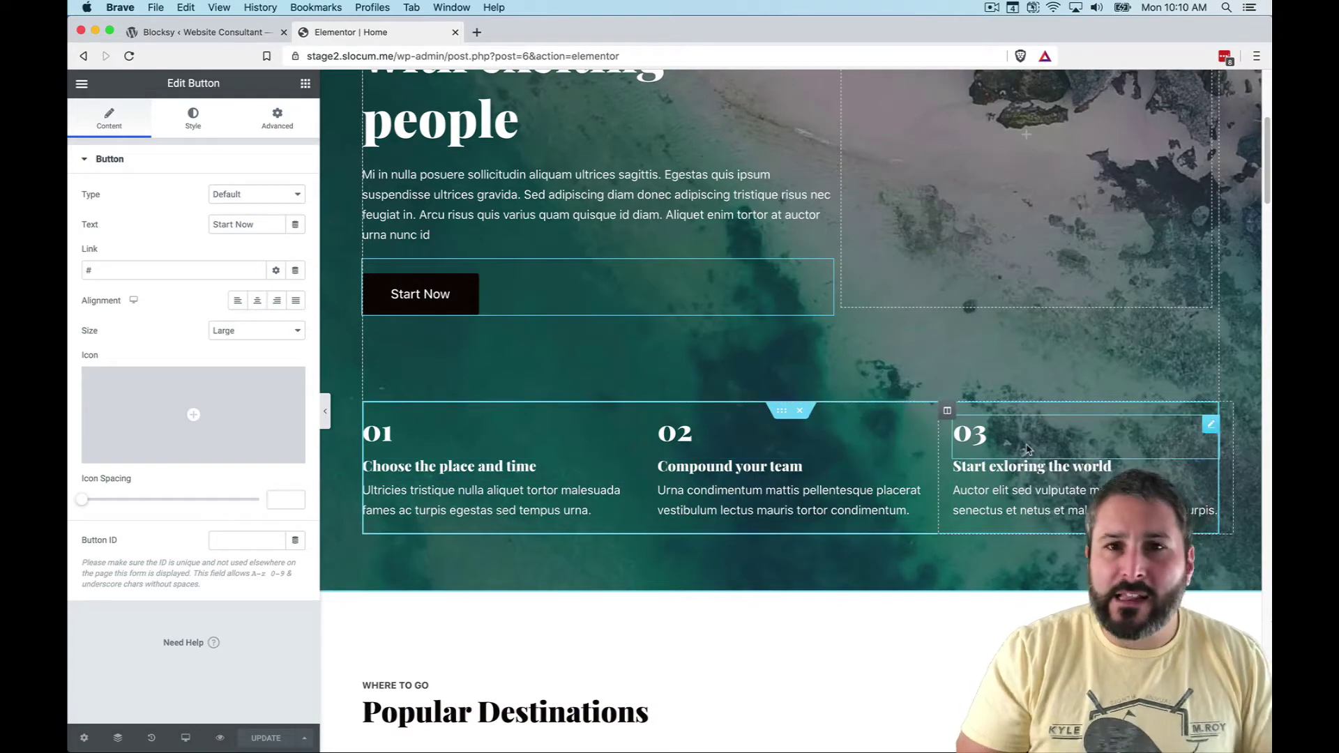
scroll(891, 526, down, 10)
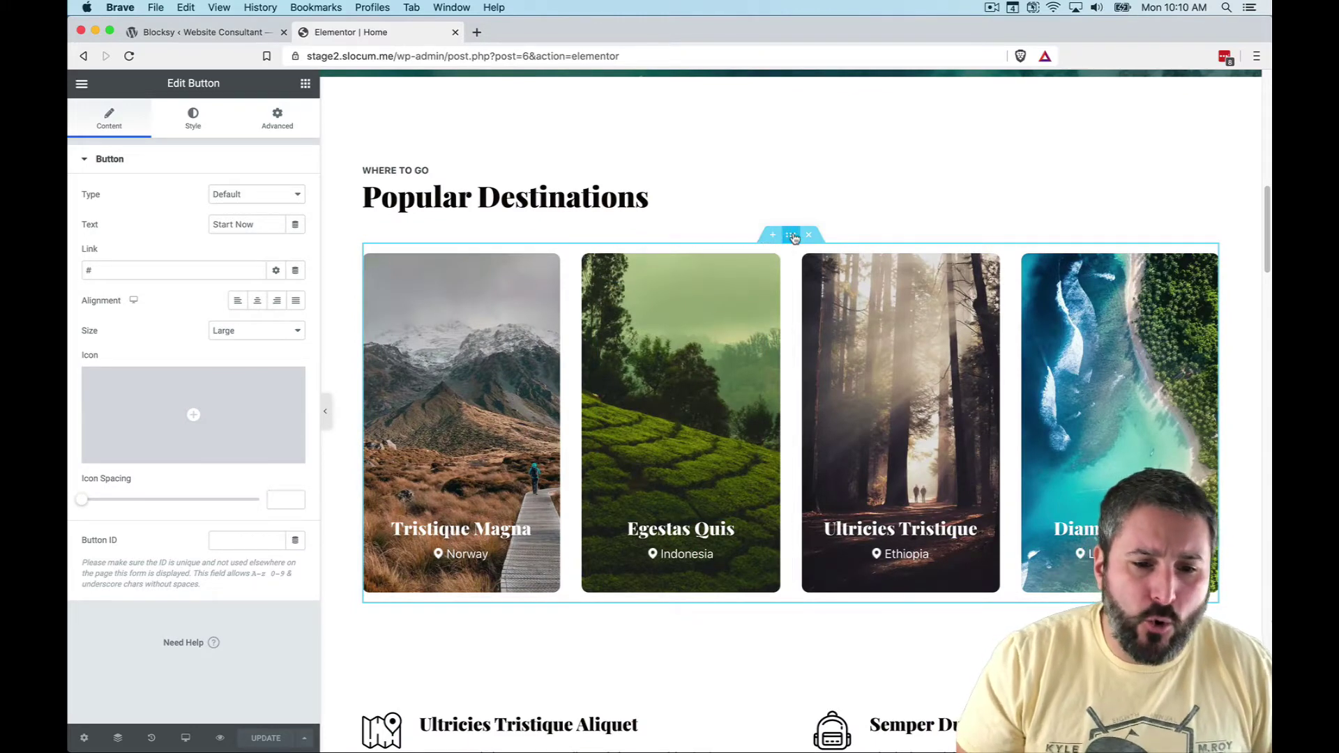
click(796, 254)
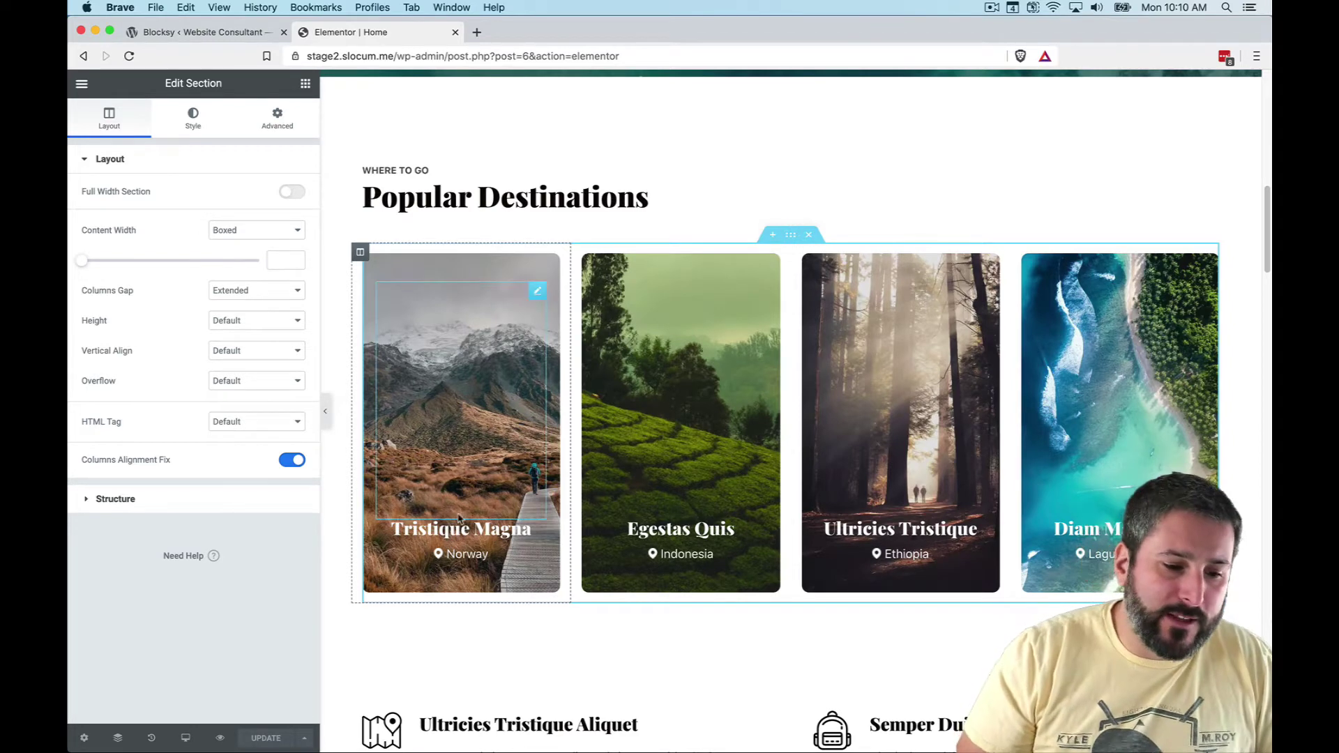
click(440, 555)
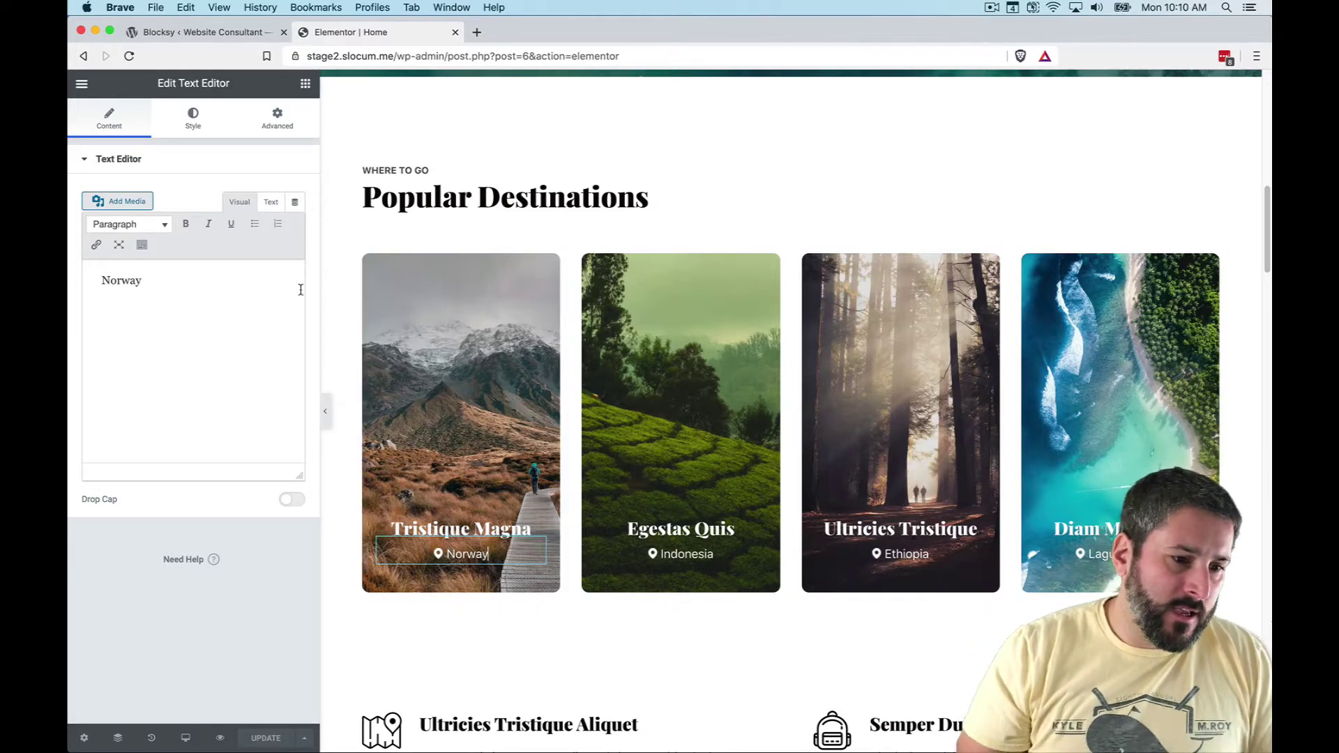
click(273, 201)
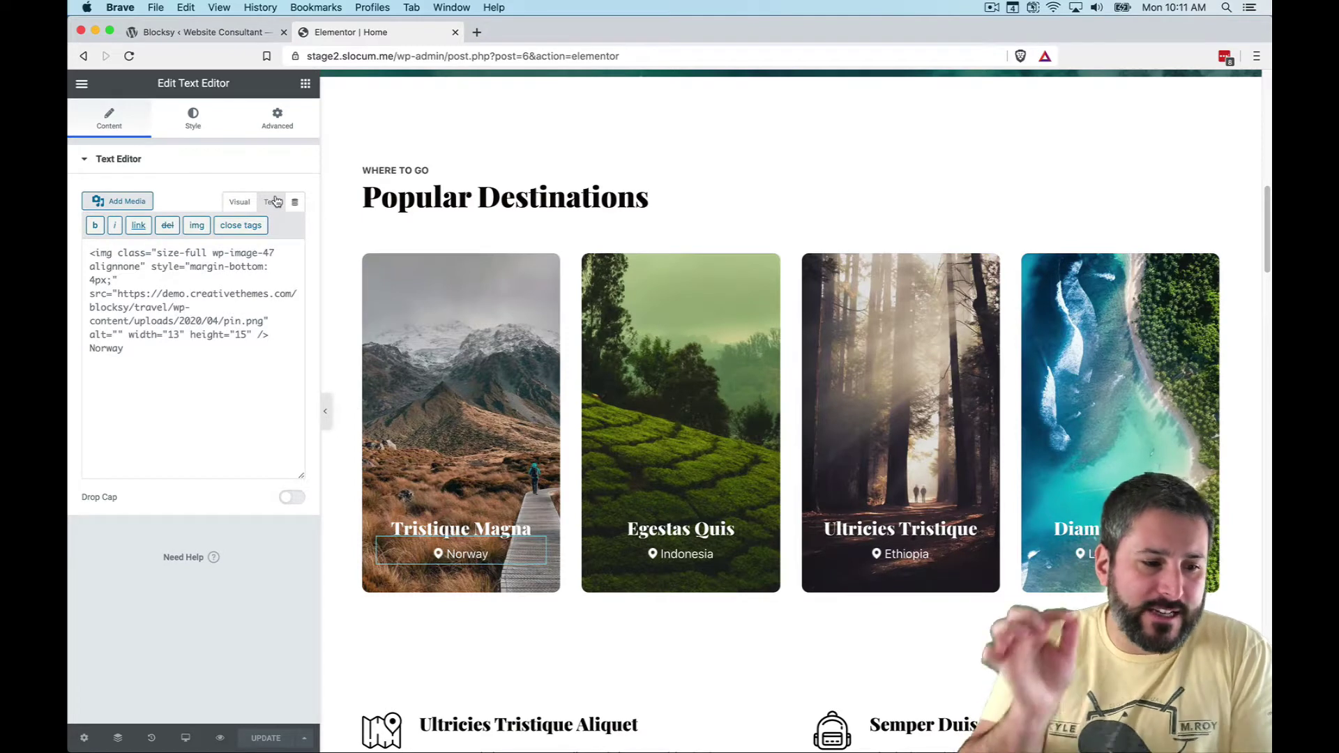
click(182, 309)
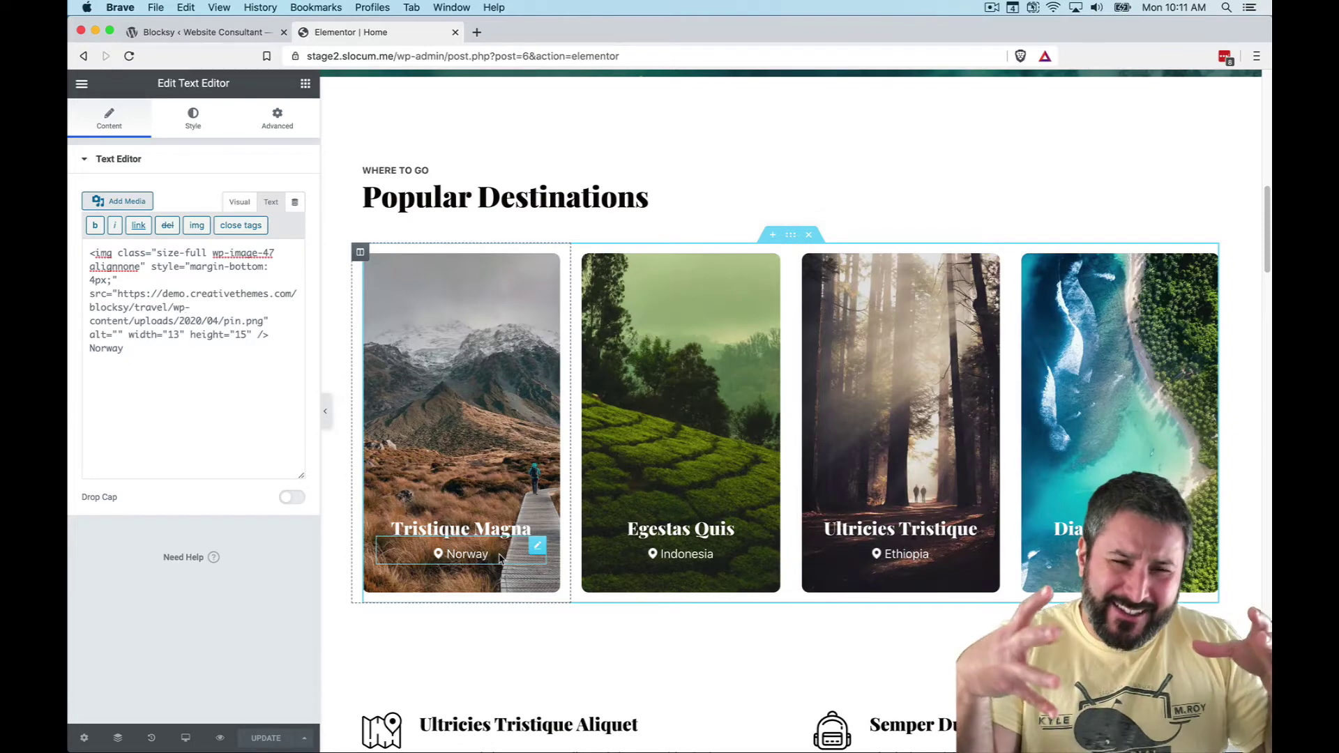
scroll(499, 558, down, 10)
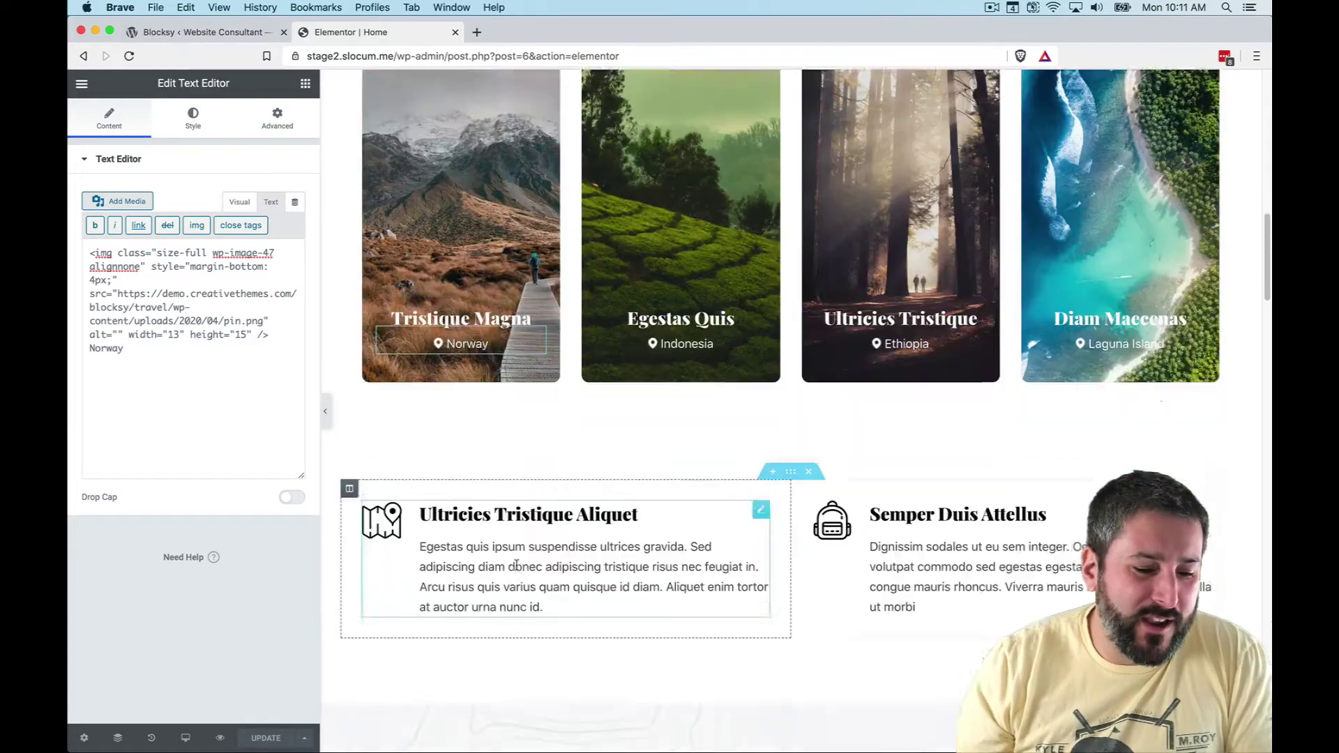
scroll(534, 549, down, 5)
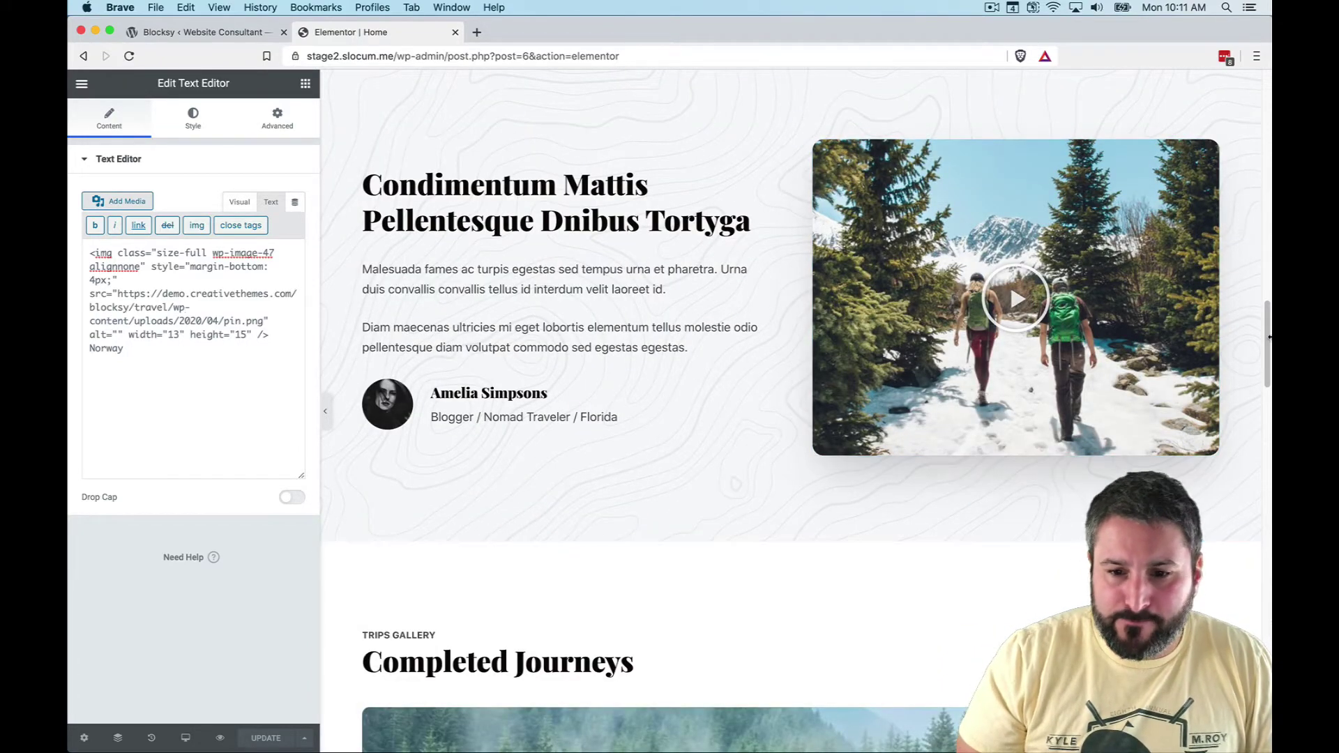
- Save the home page's hero section to the library as a template named "Home page travel 2" and close the library
scroll(1268, 340, up, 20)
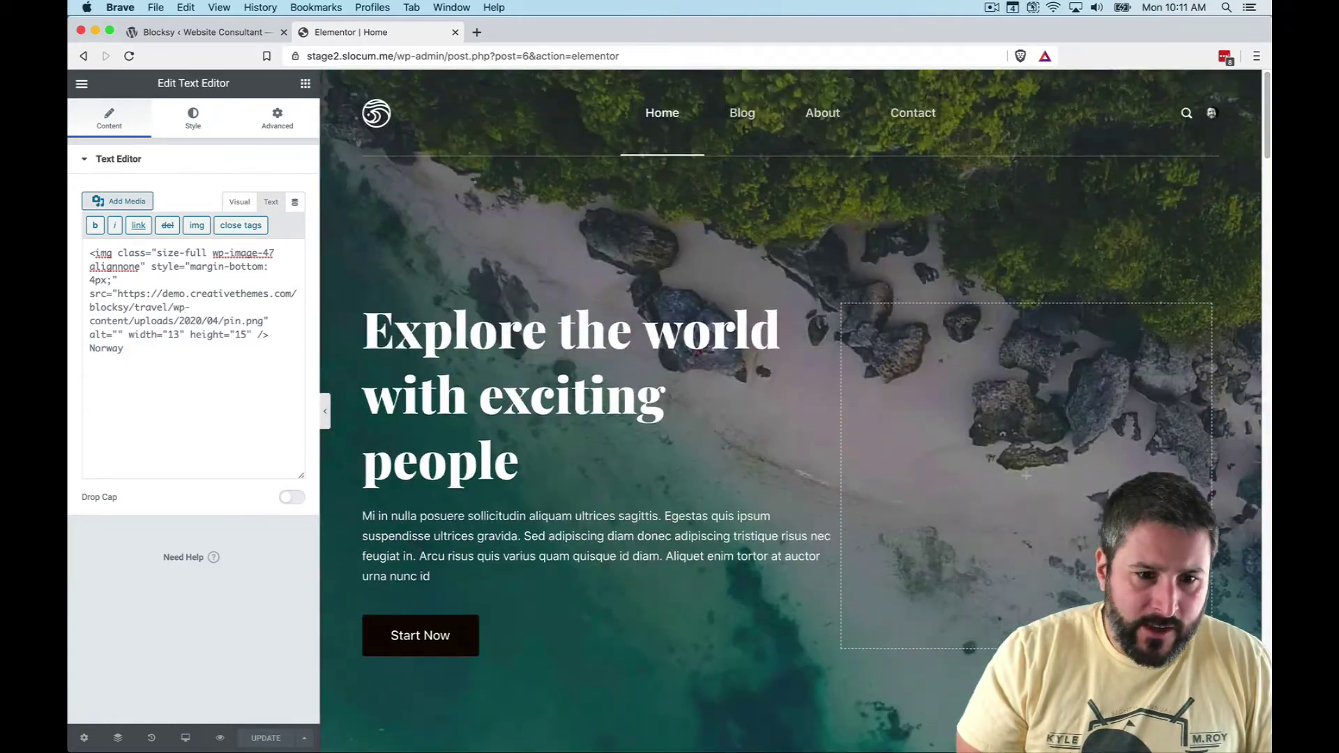
click(305, 83)
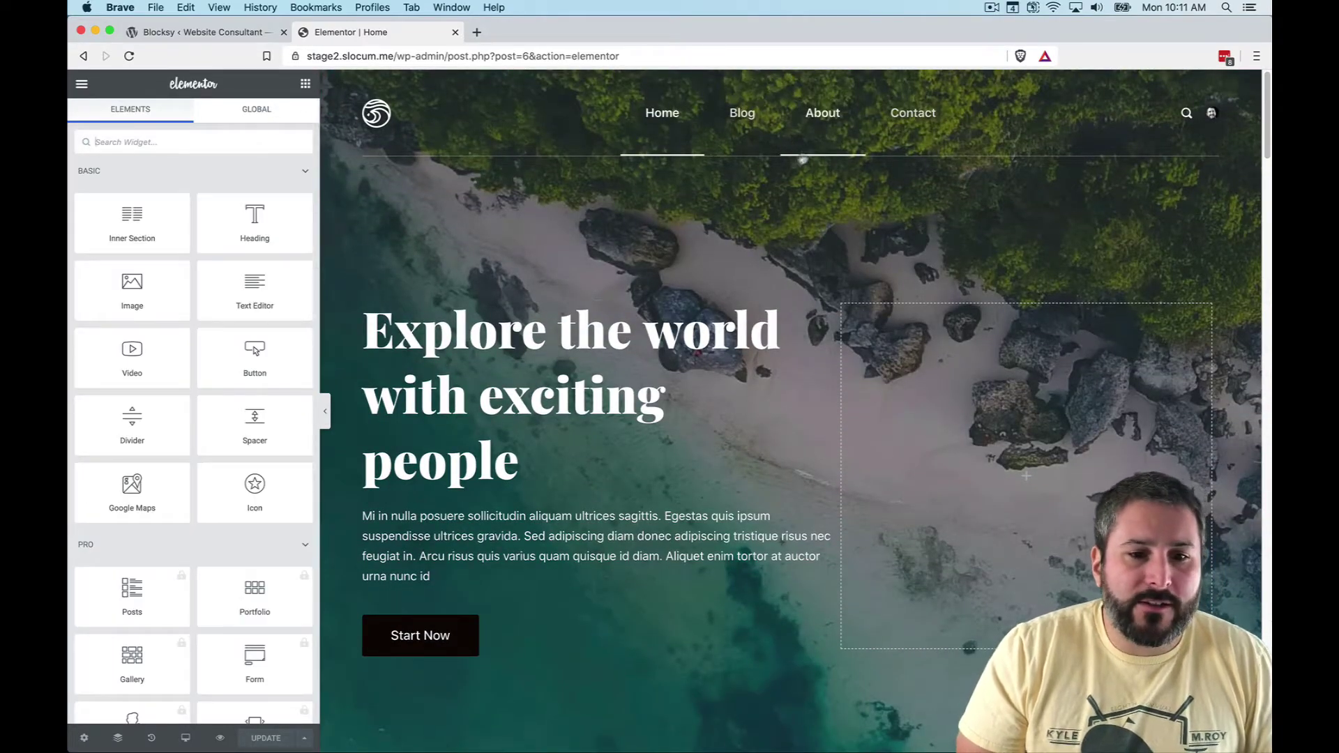
right_click(735, 194)
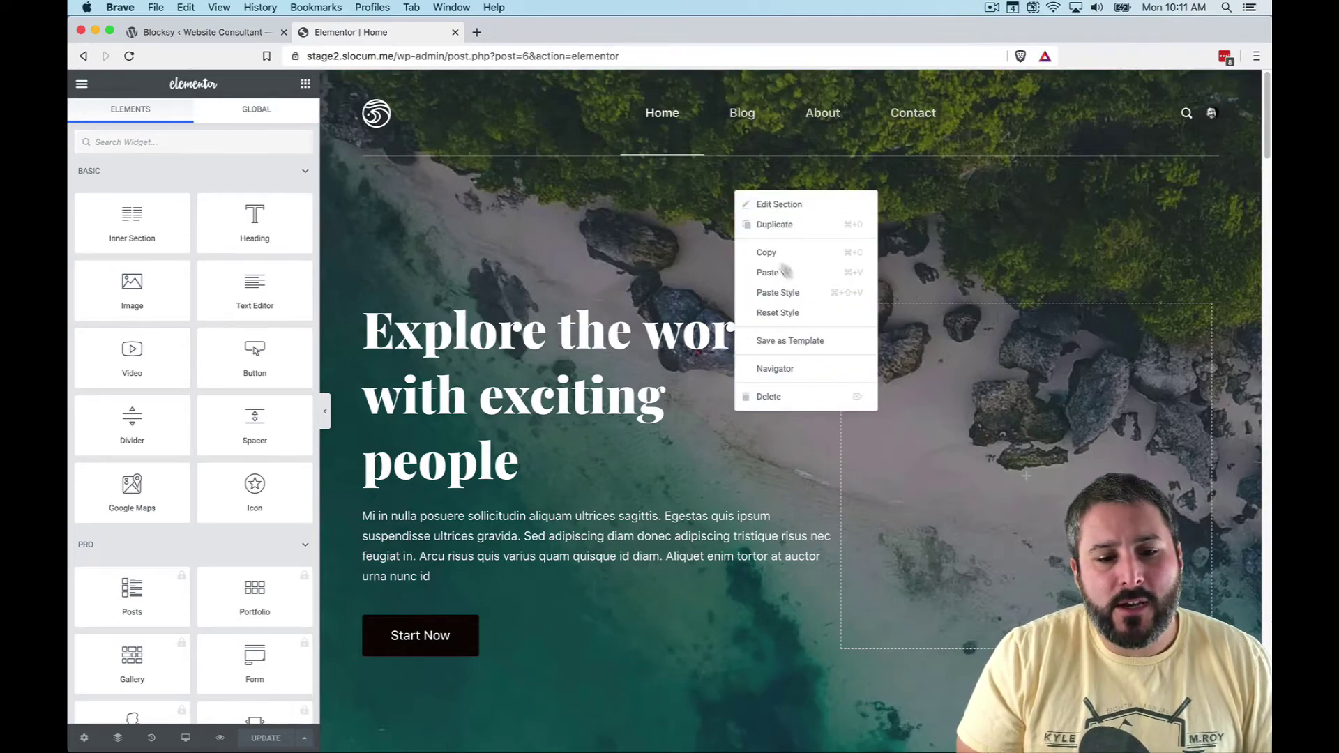
click(813, 342)
click(556, 395)
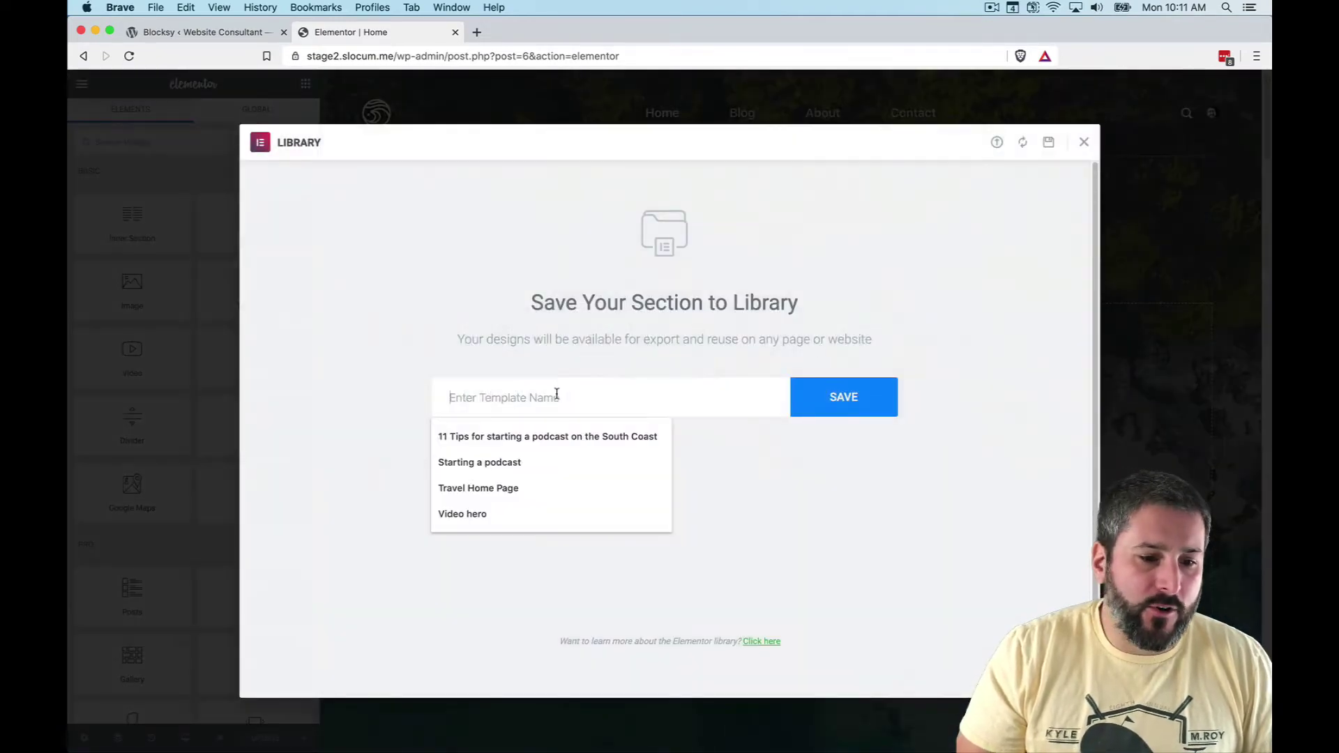
text(Home page travel 2)
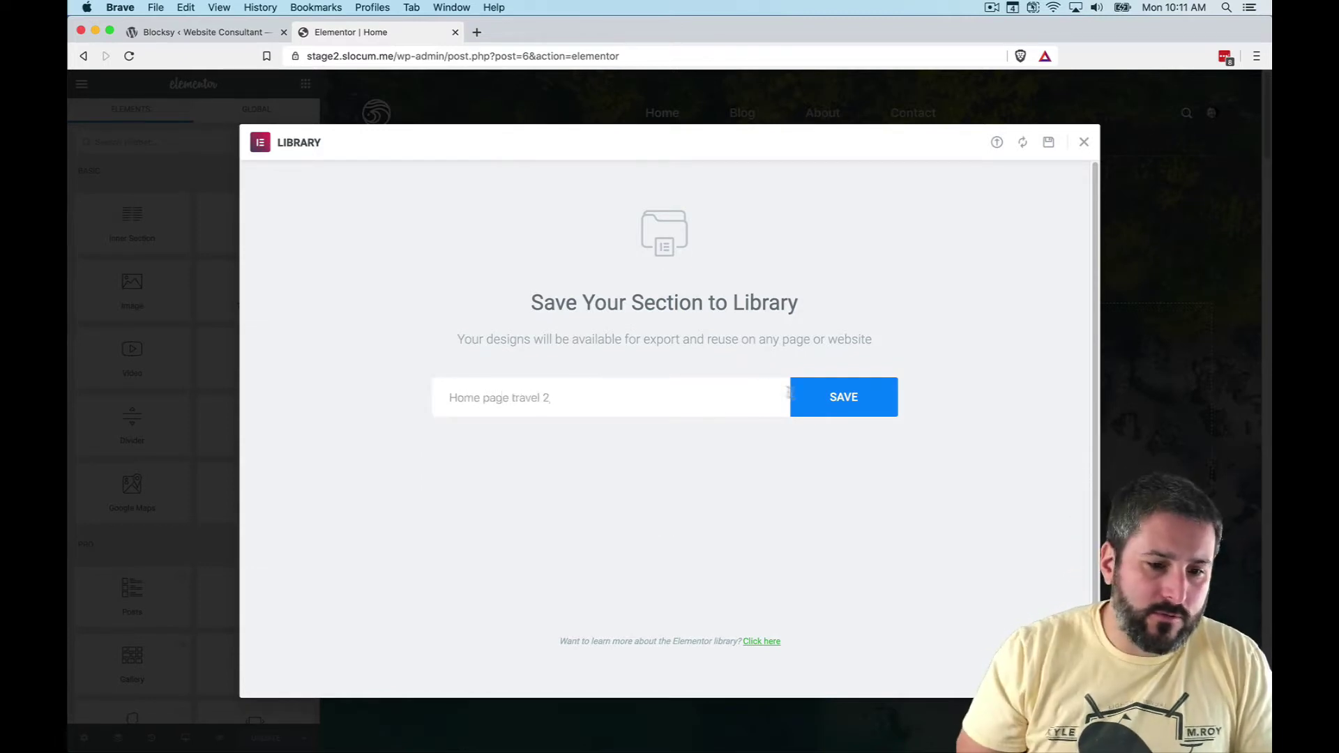
click(851, 408)
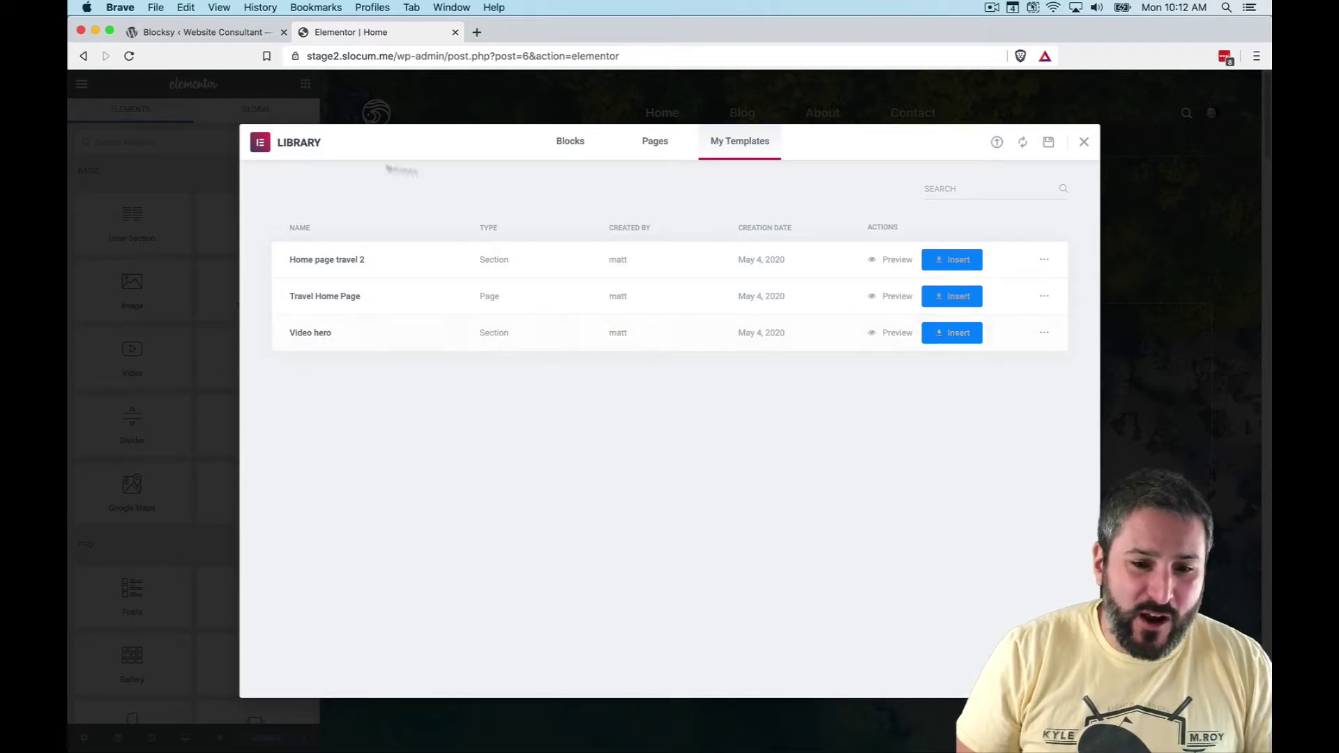
click(1085, 143)
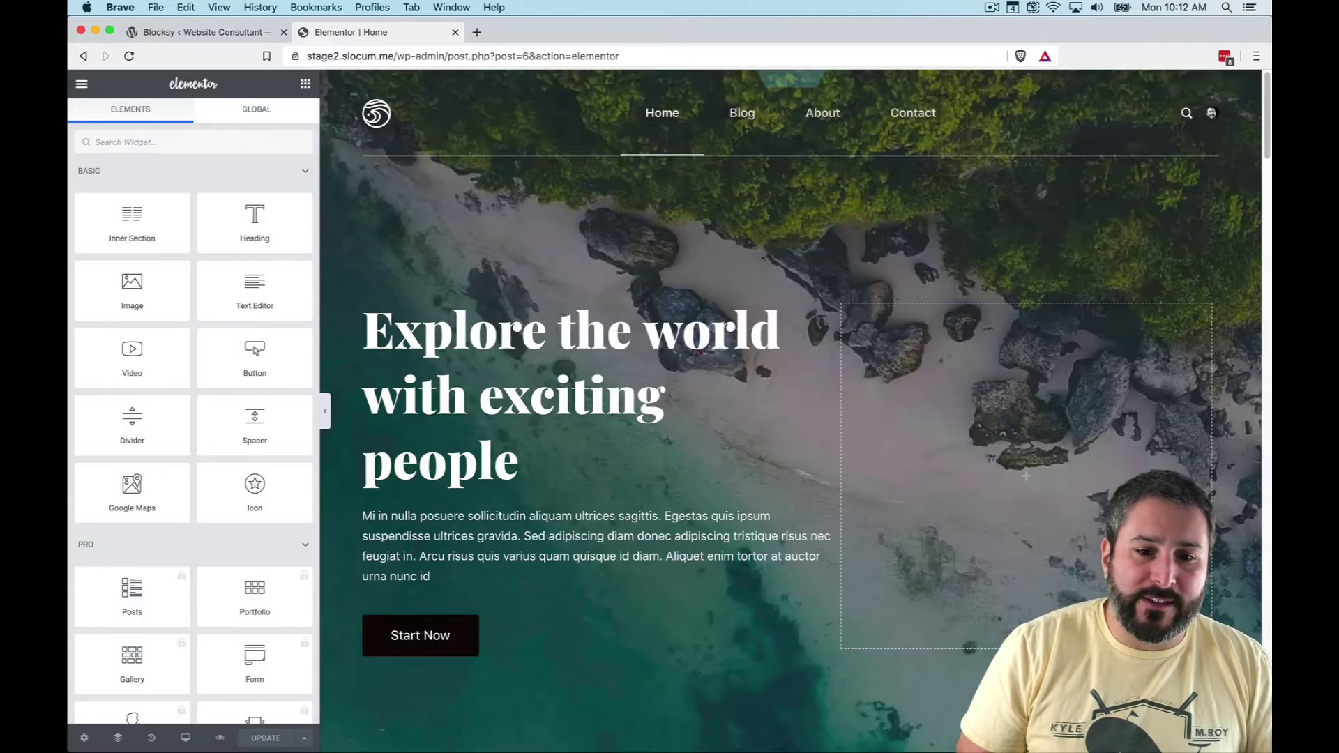
- Insert the saved Video hero template as a new section directly below the Completed Journeys gallery
scroll(827, 312, down, 5)
scroll(827, 311, down, 3)
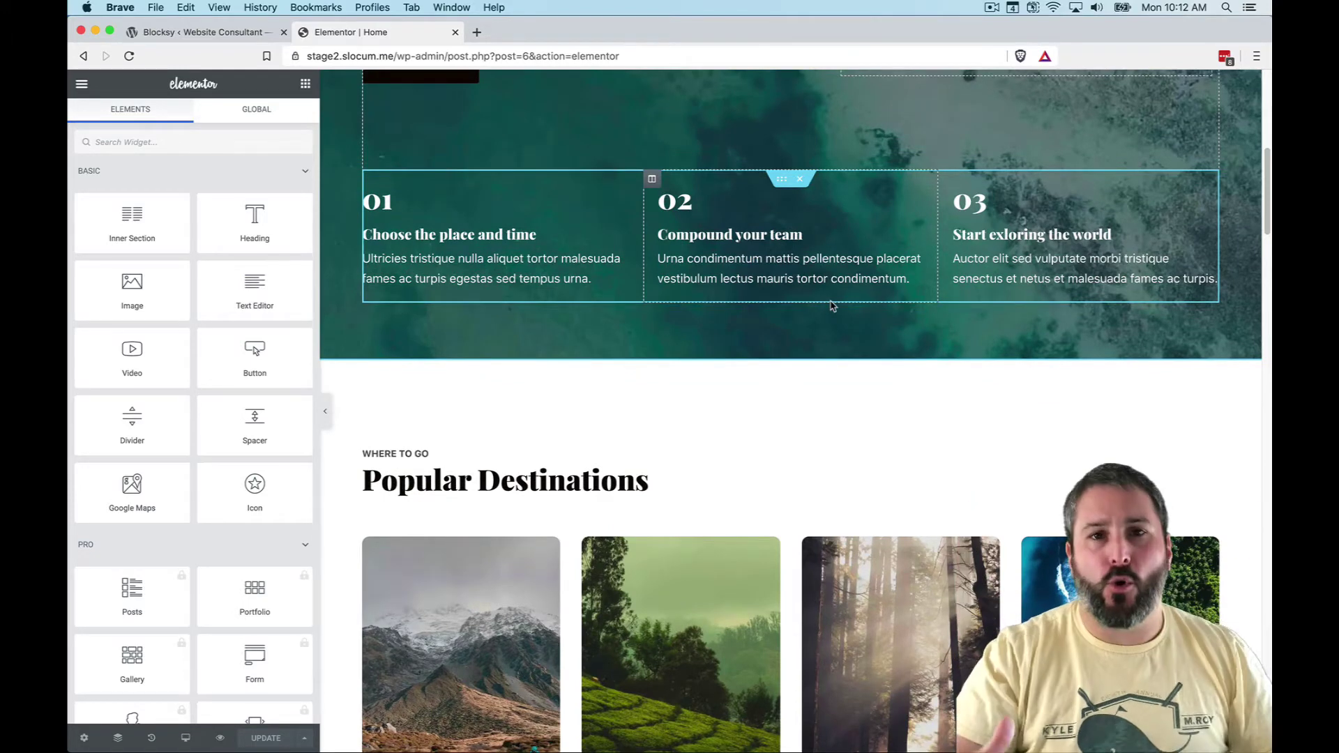
scroll(830, 307, down, 15)
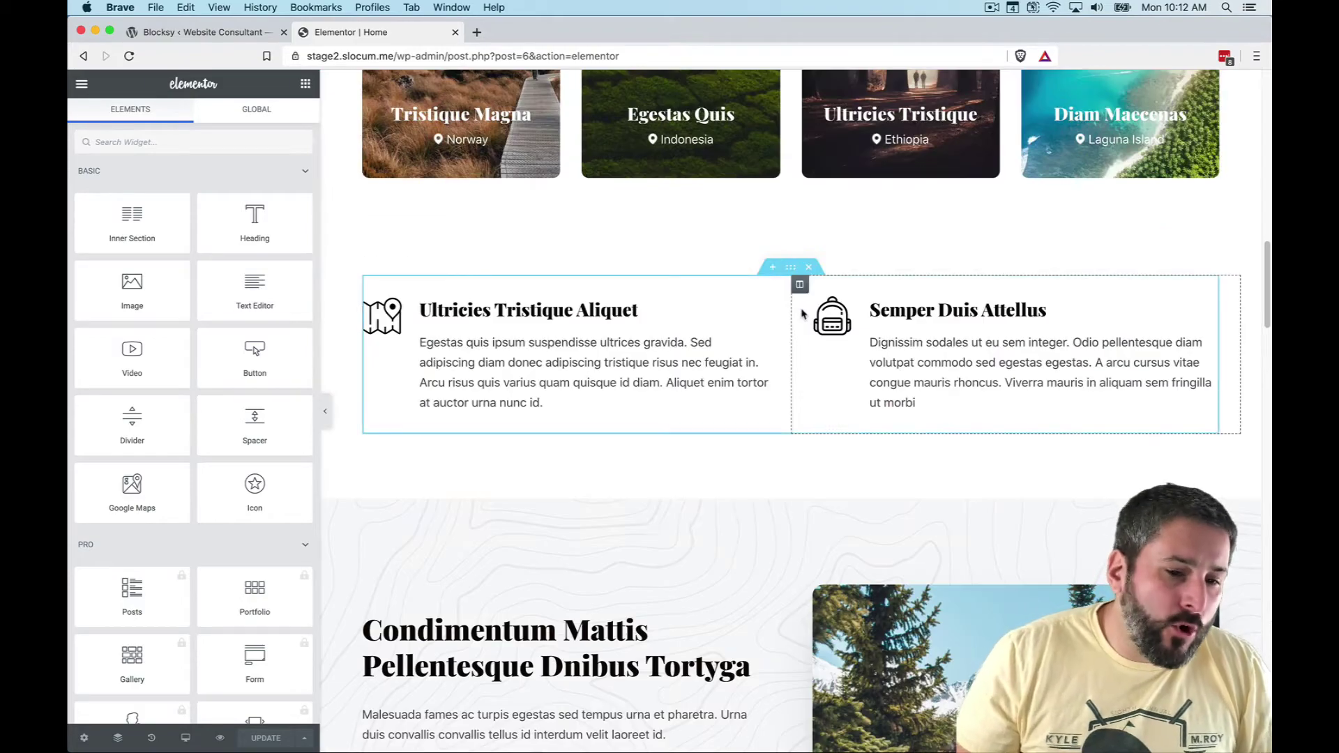
scroll(832, 471, down, 4)
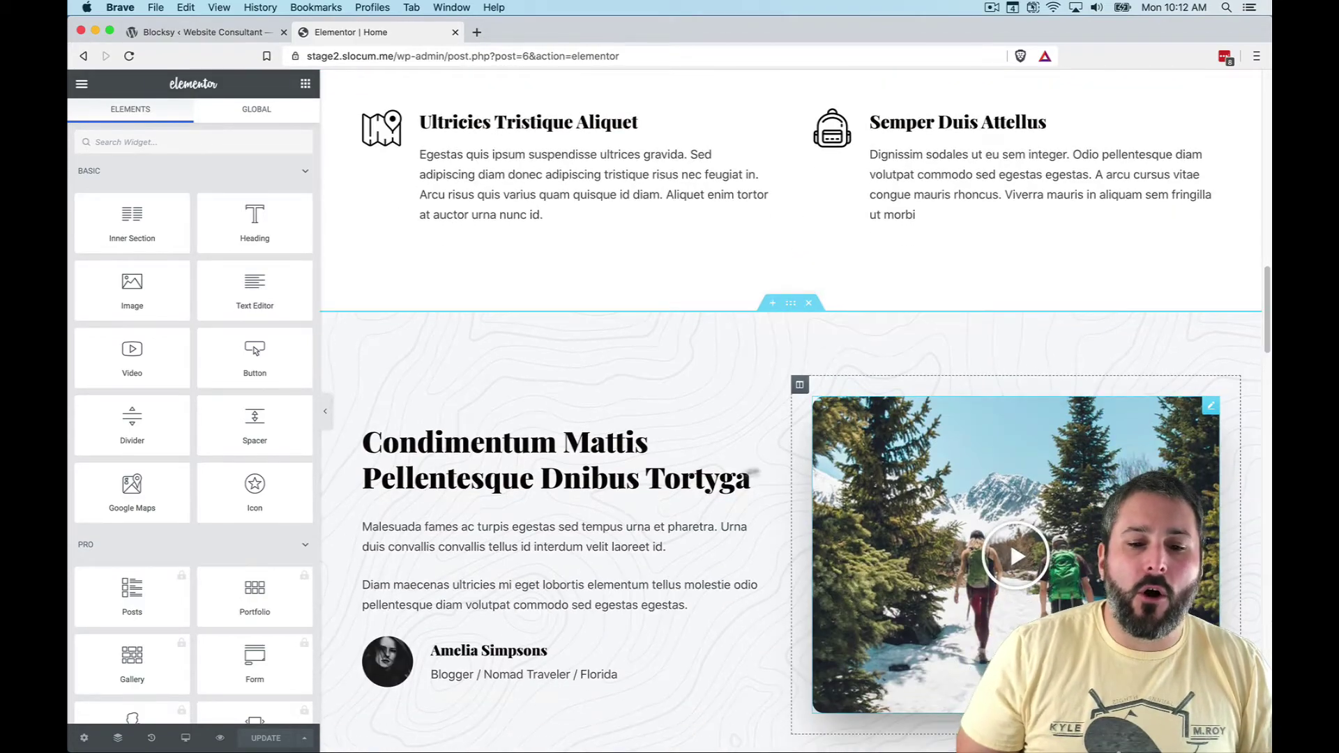
scroll(691, 526, down, 7)
scroll(692, 526, down, 20)
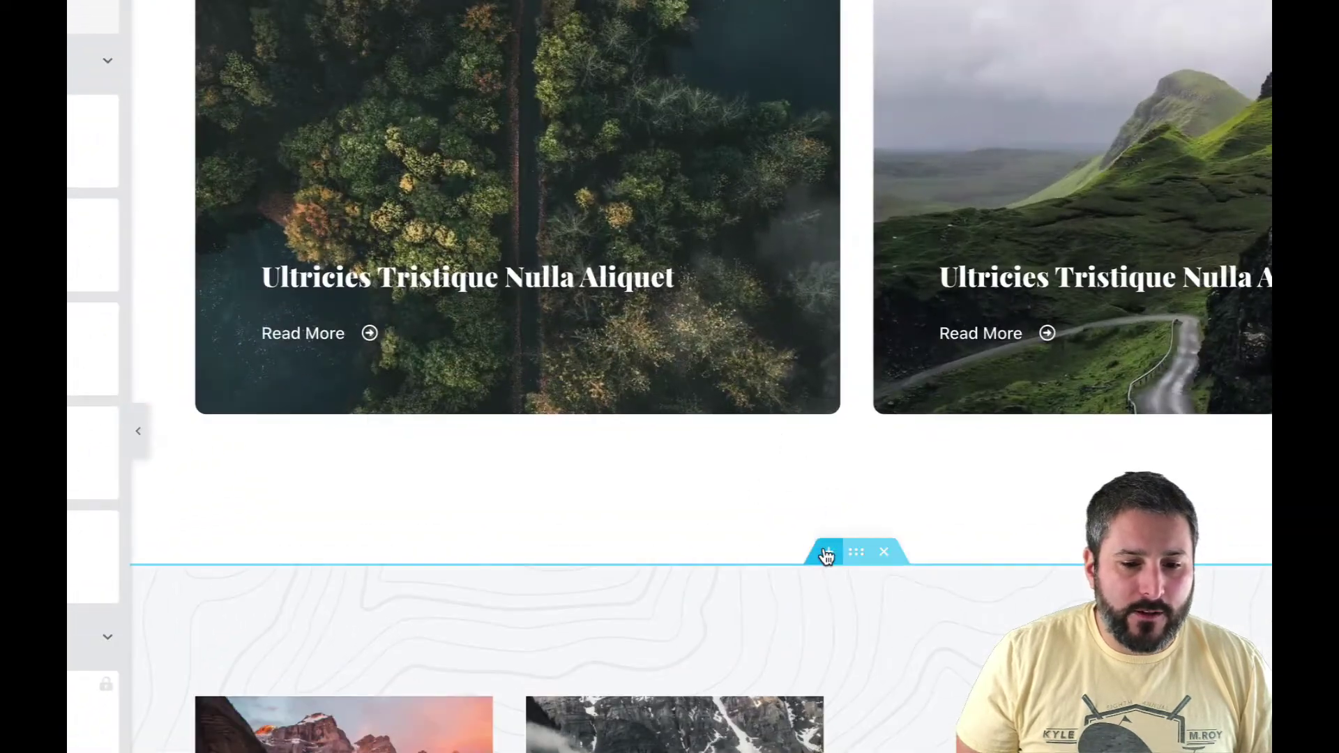
click(771, 497)
click(882, 532)
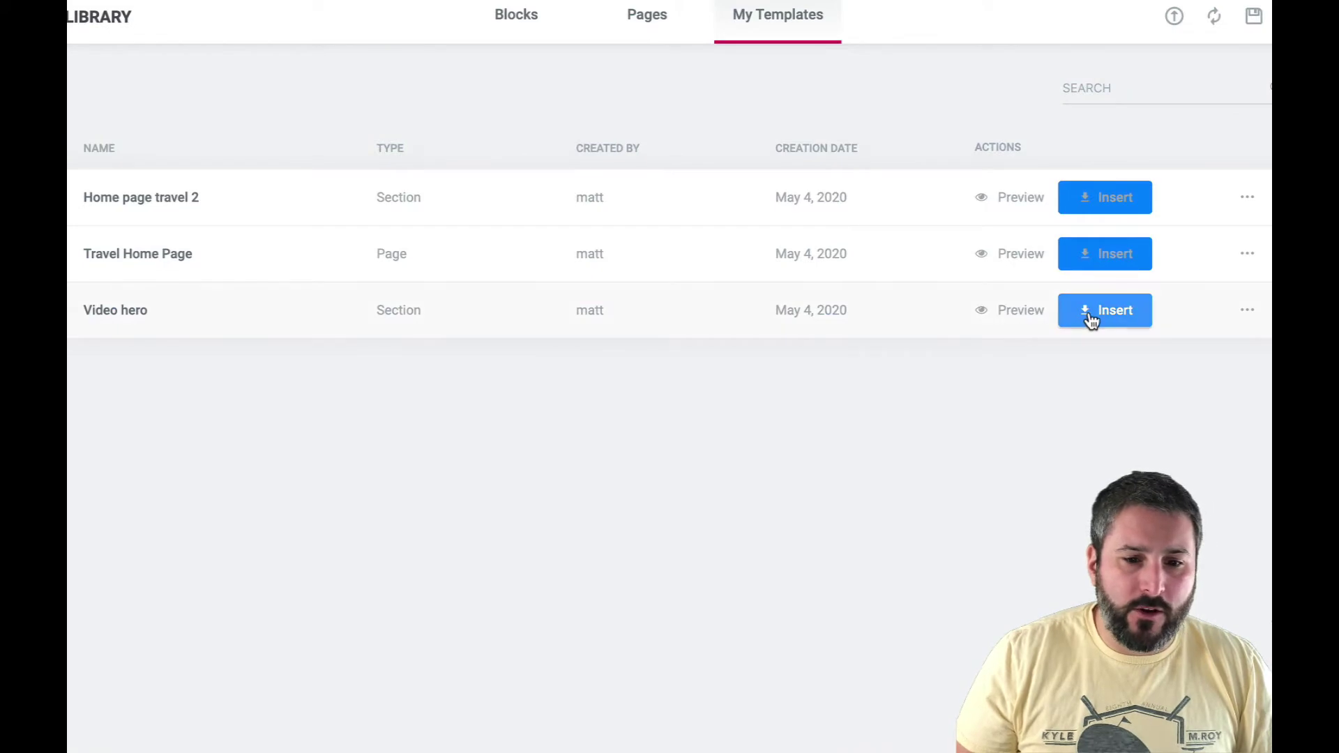
click(1090, 311)
click(789, 508)
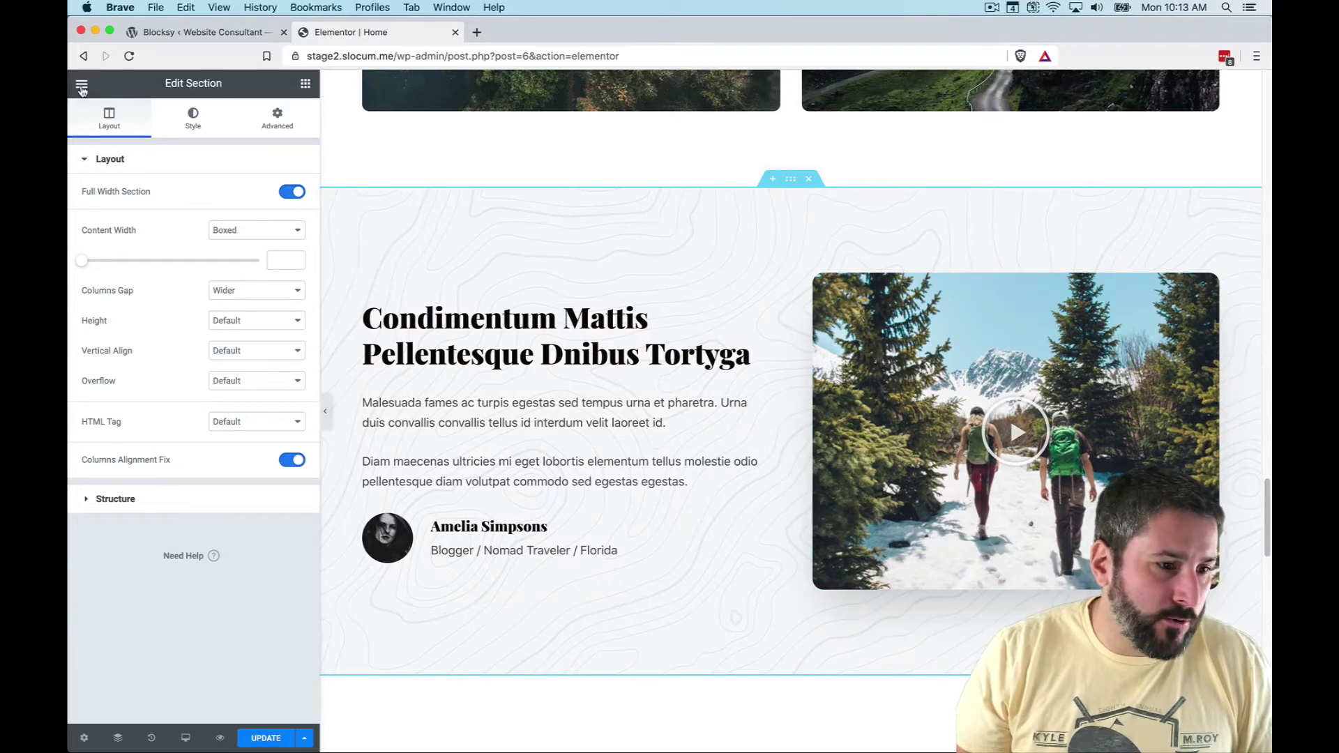
- Check the editor's default fonts and global settings for site-wide styling options
click(81, 83)
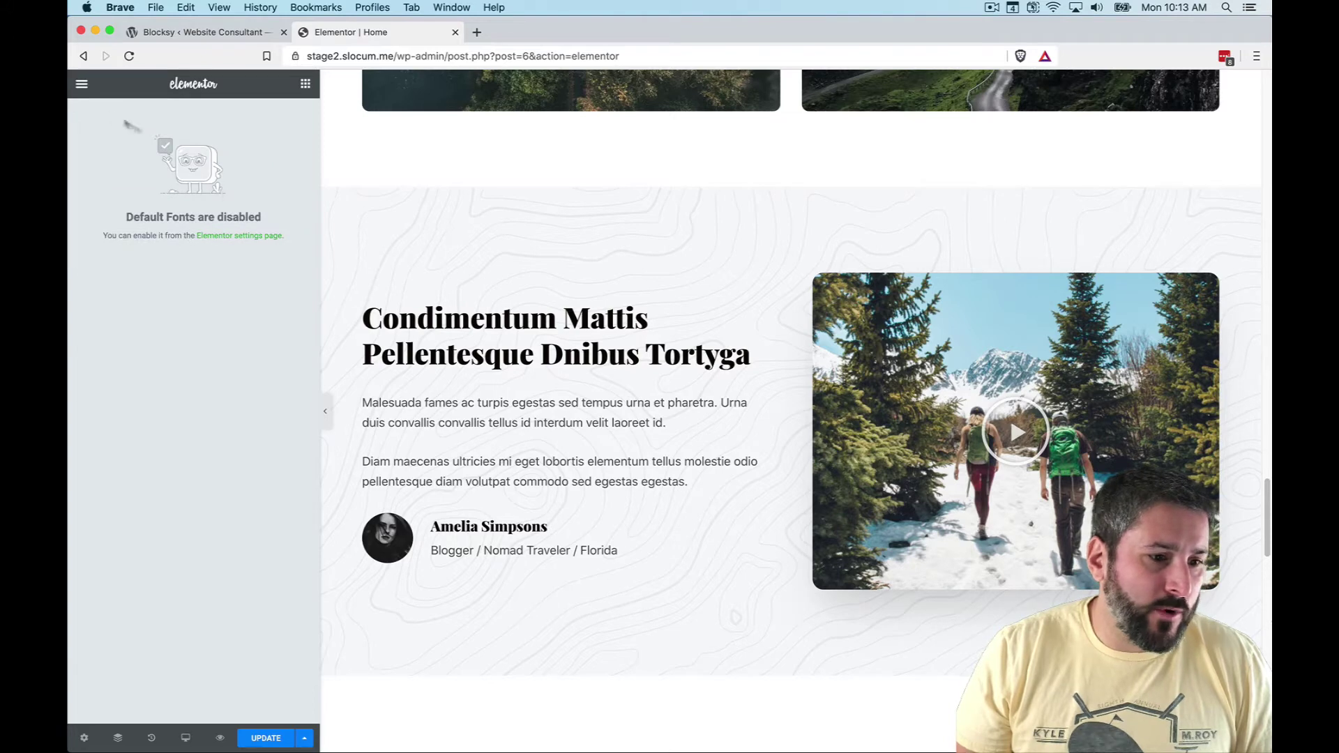
click(78, 84)
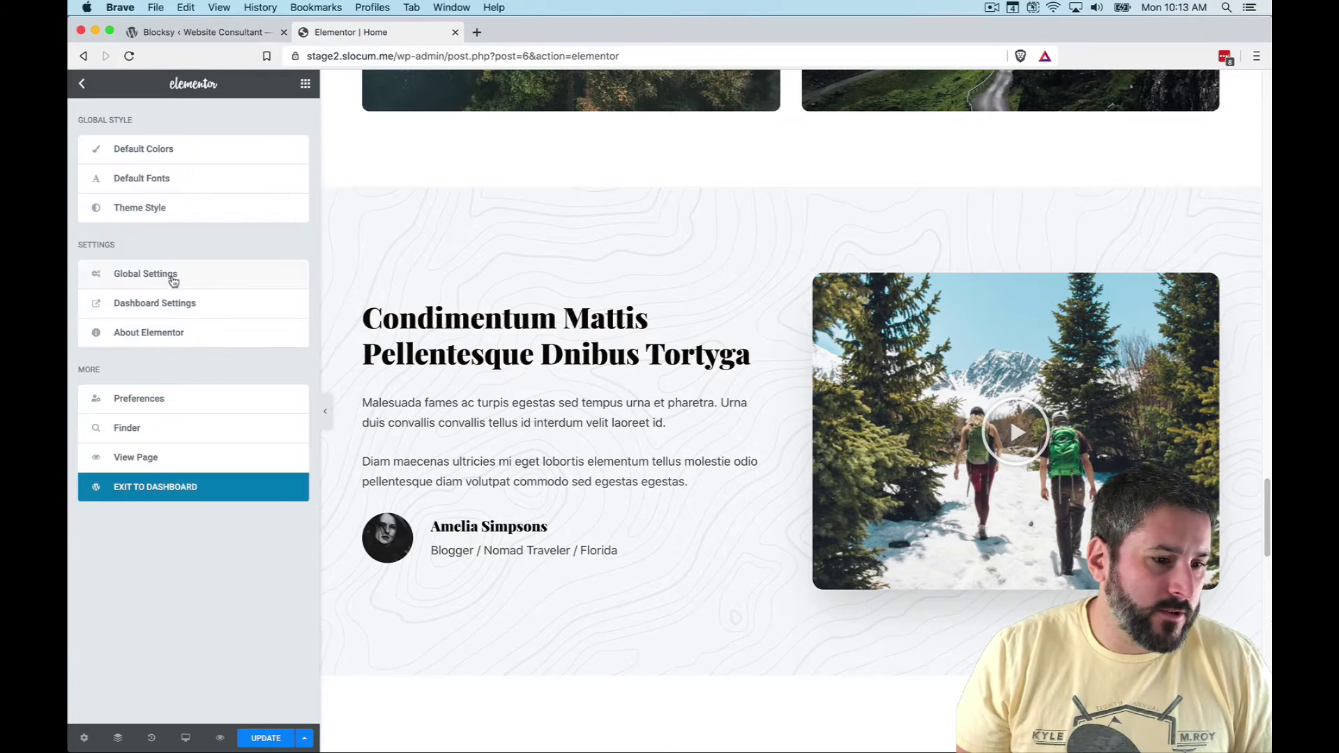
click(171, 277)
click(82, 84)
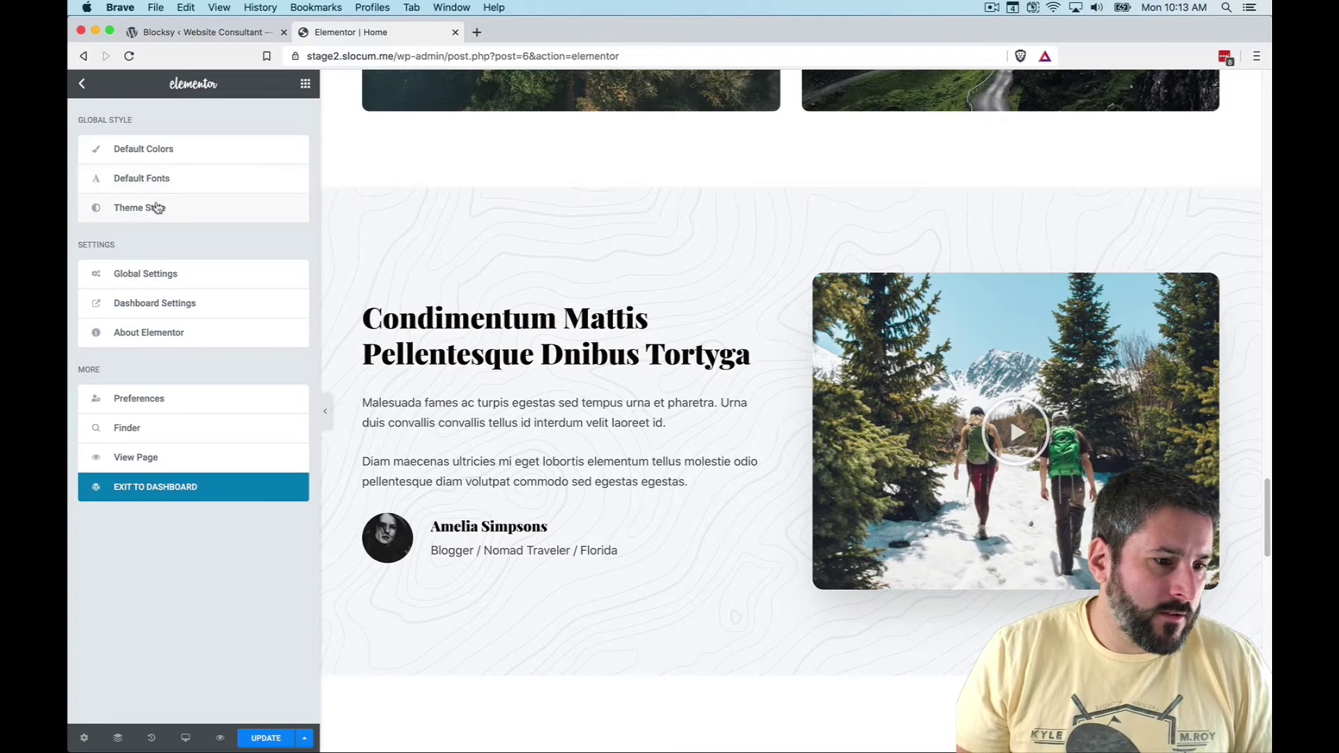
- Open the site-wide Theme Style settings and expand their typography options
click(154, 207)
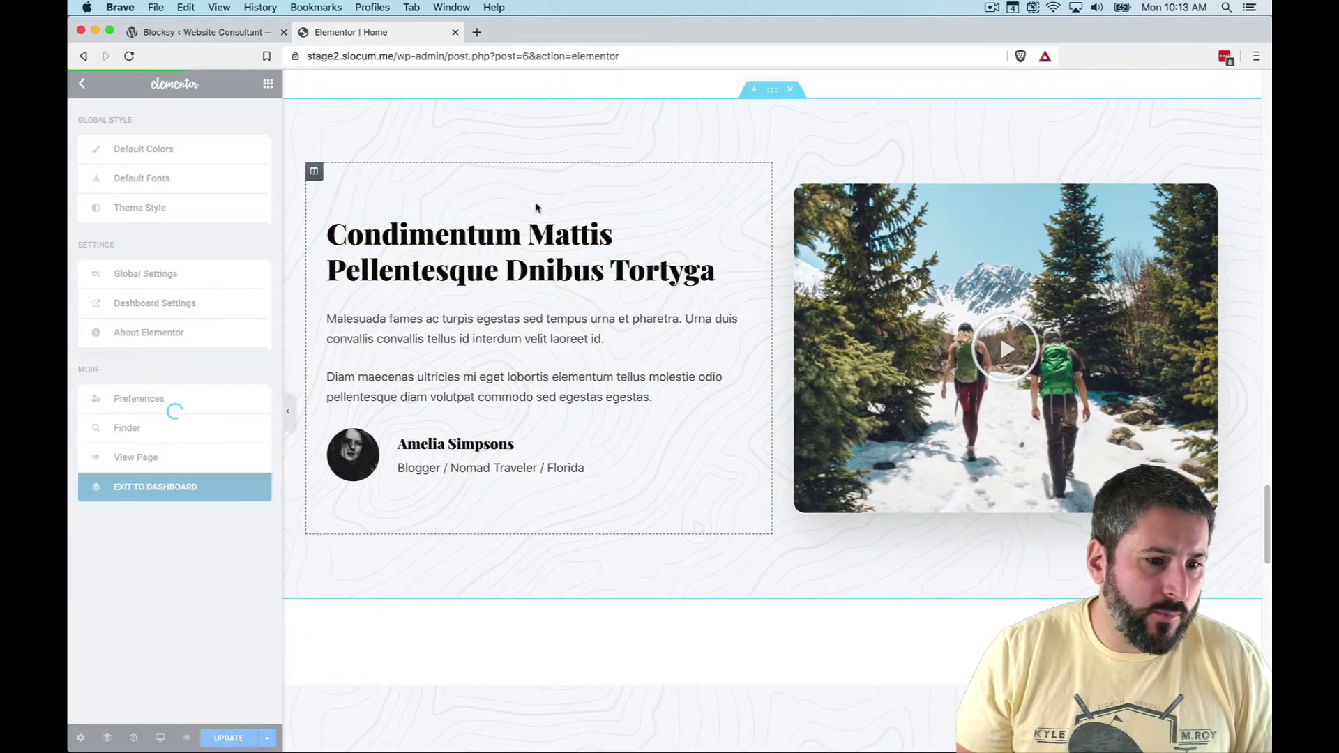
scroll(537, 210, down, 6)
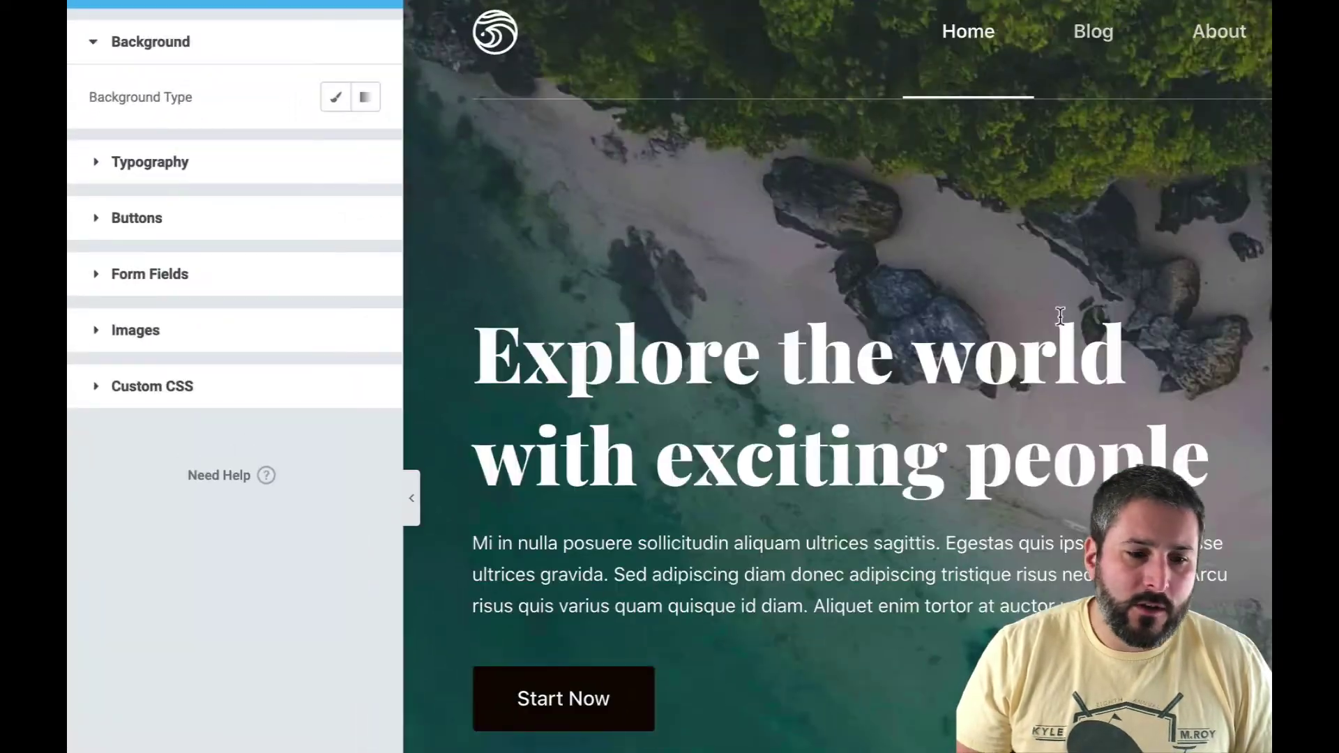
click(321, 169)
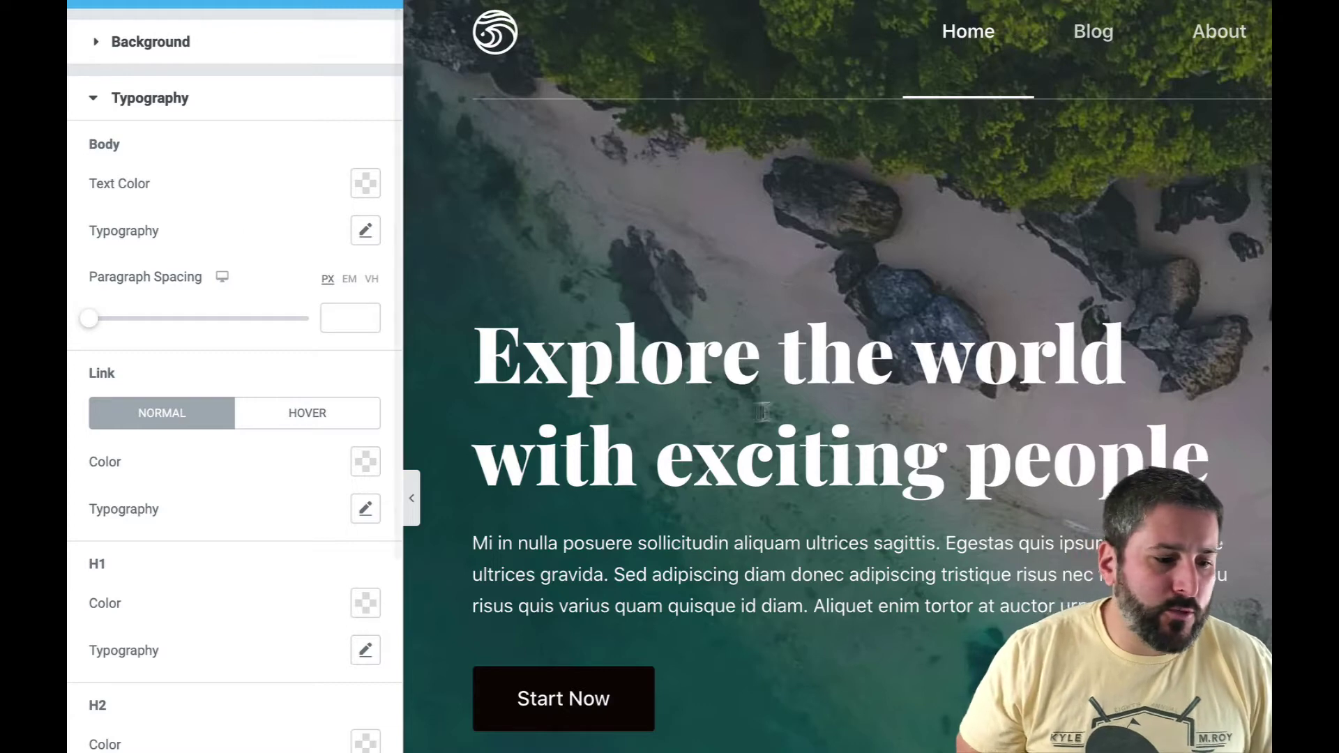
scroll(747, 394, down, 1)
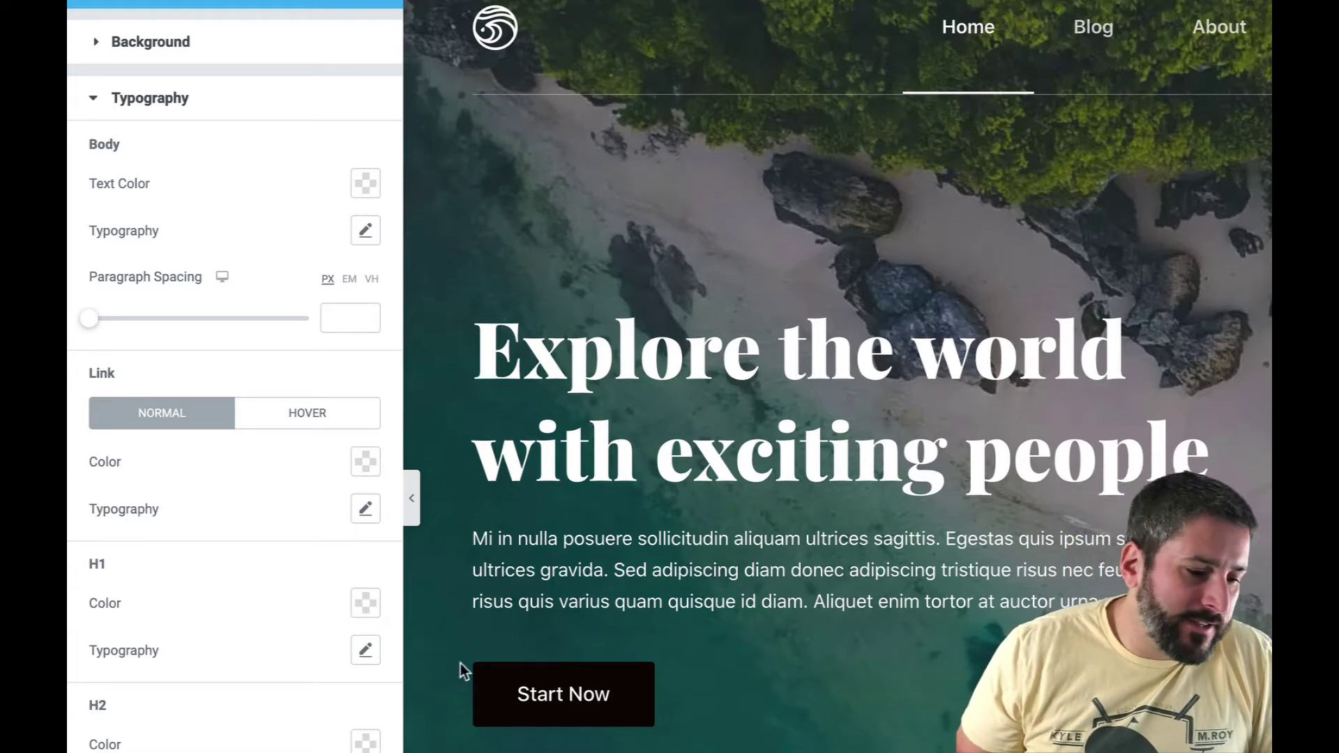
scroll(703, 449, down, 1)
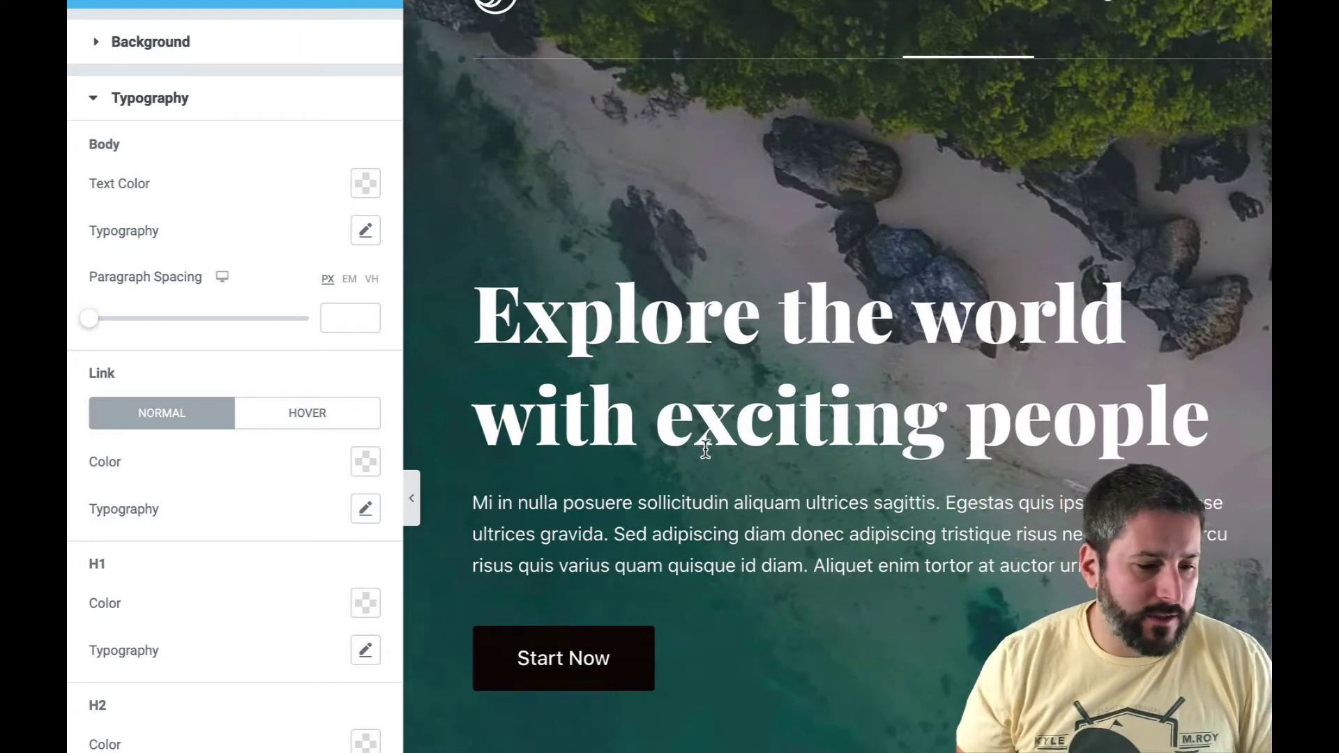
- Set the font family of the H1 typography in Theme Style to Metal Mania
click(365, 650)
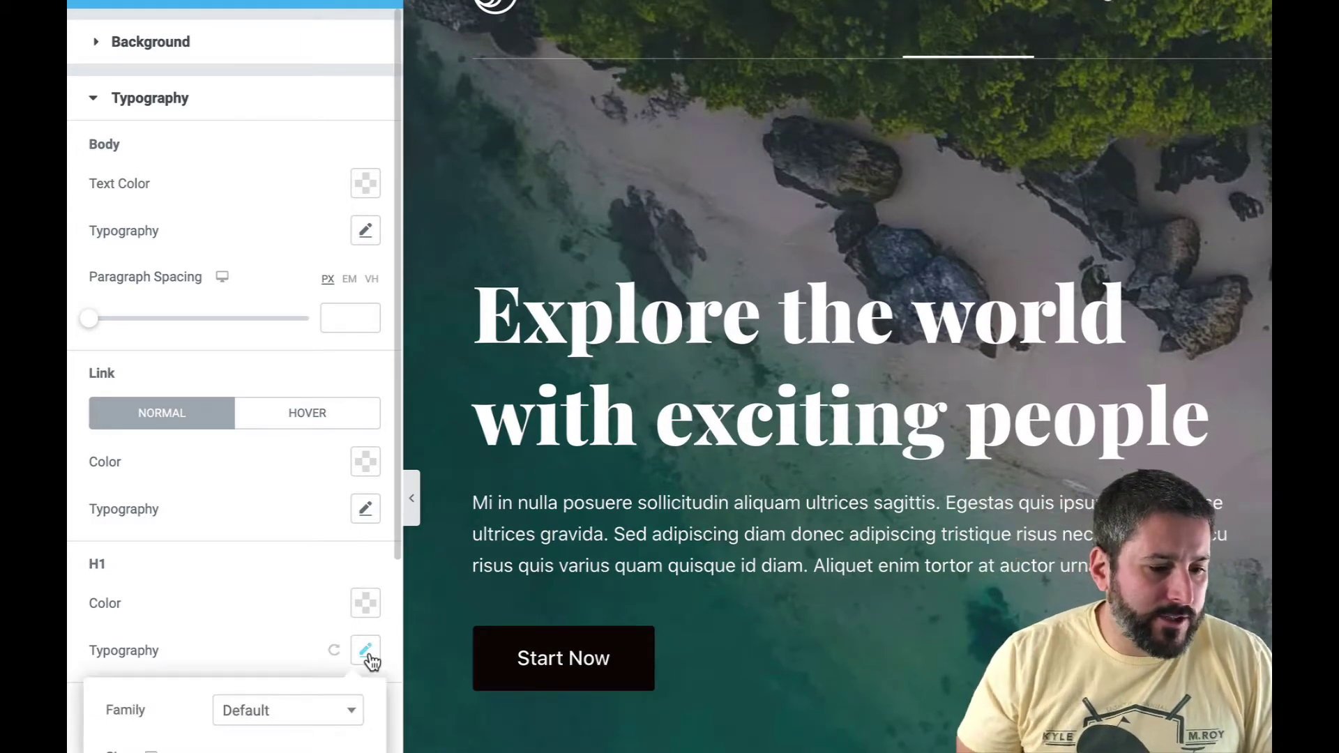
scroll(232, 747, down, 2)
scroll(256, 746, down, 1)
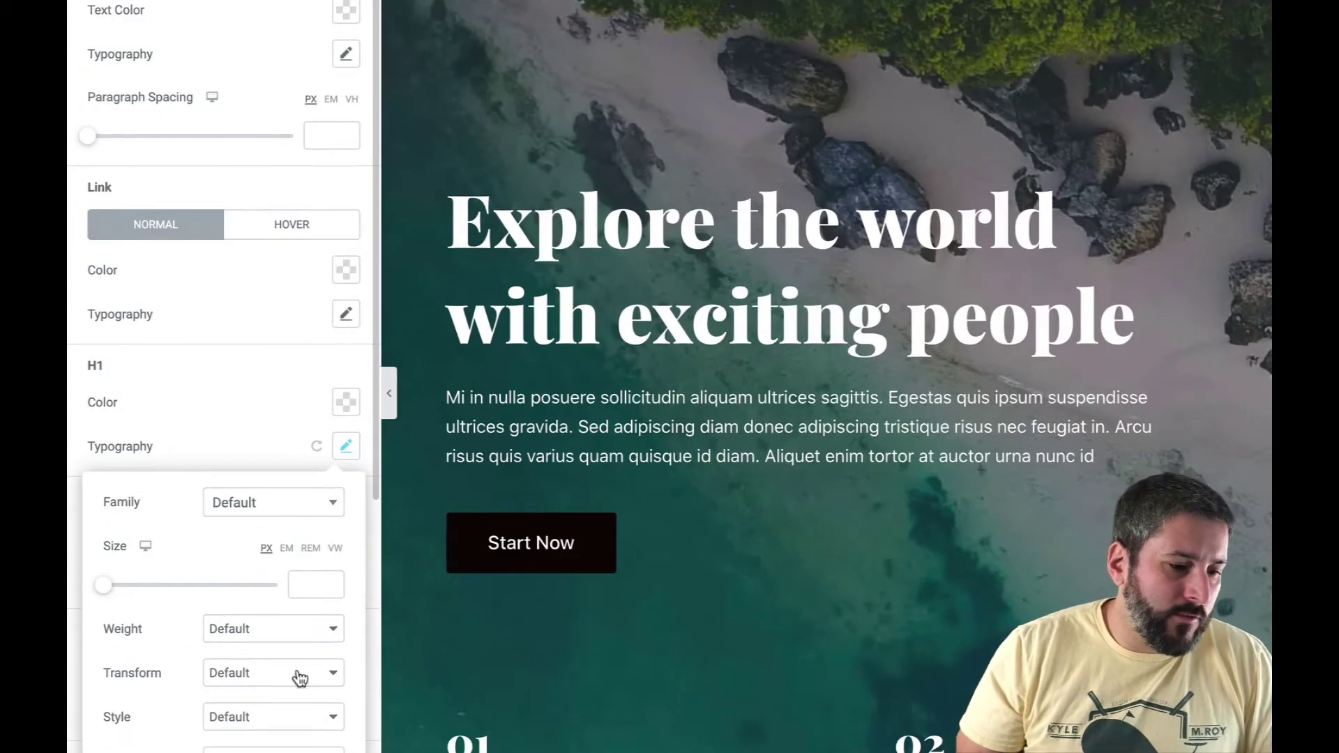
click(335, 508)
text(m)
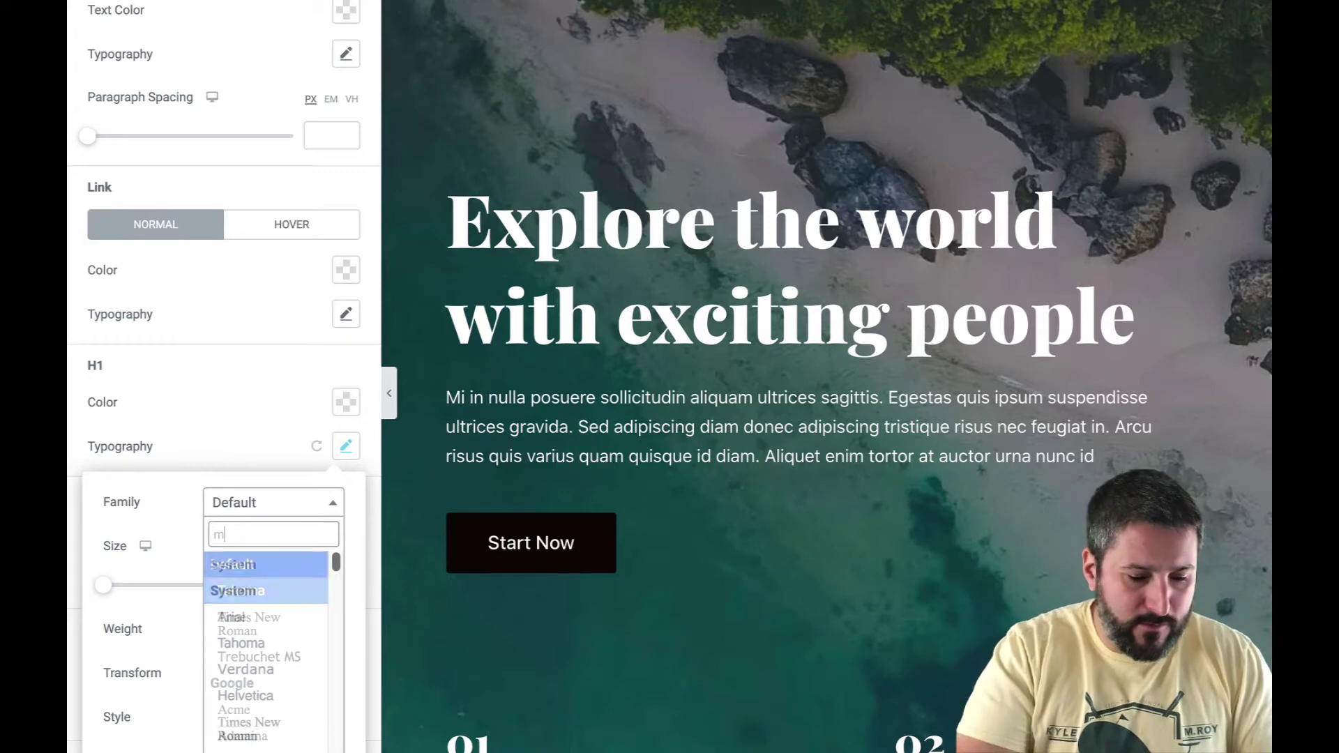
text(et)
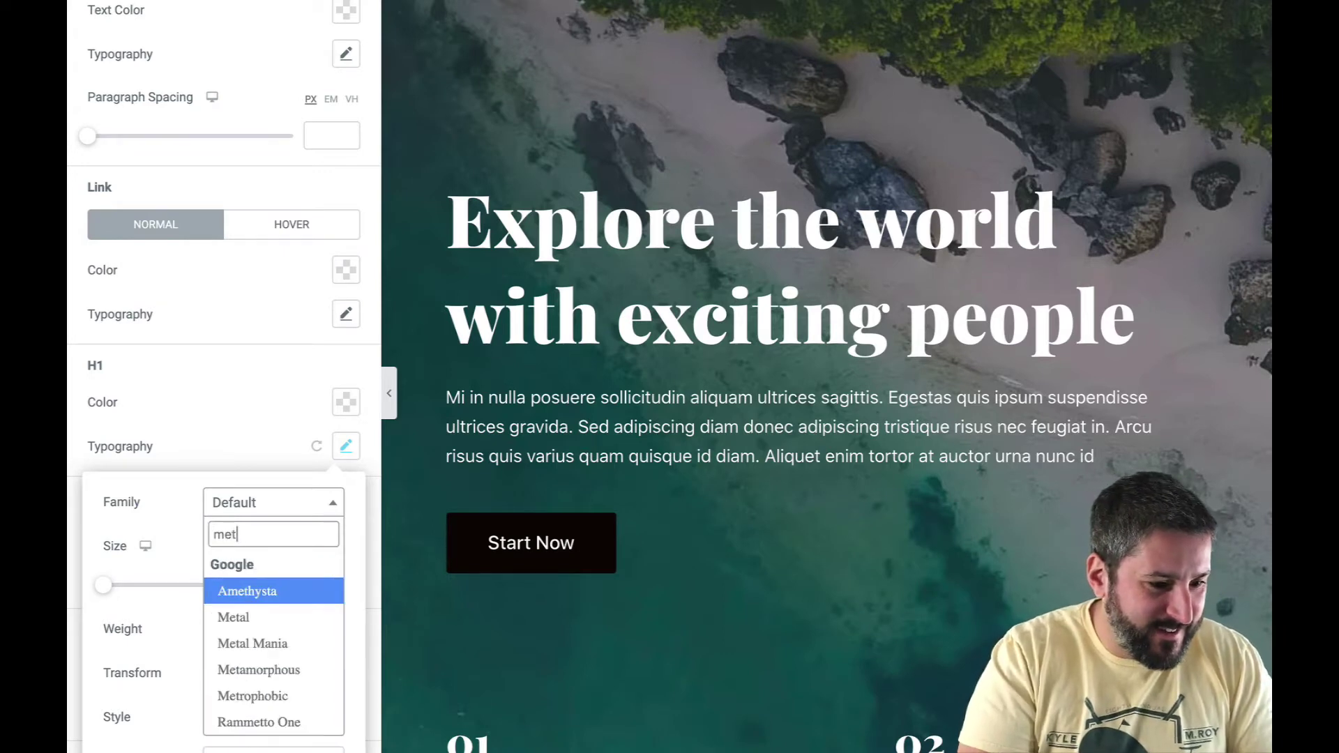
click(270, 623)
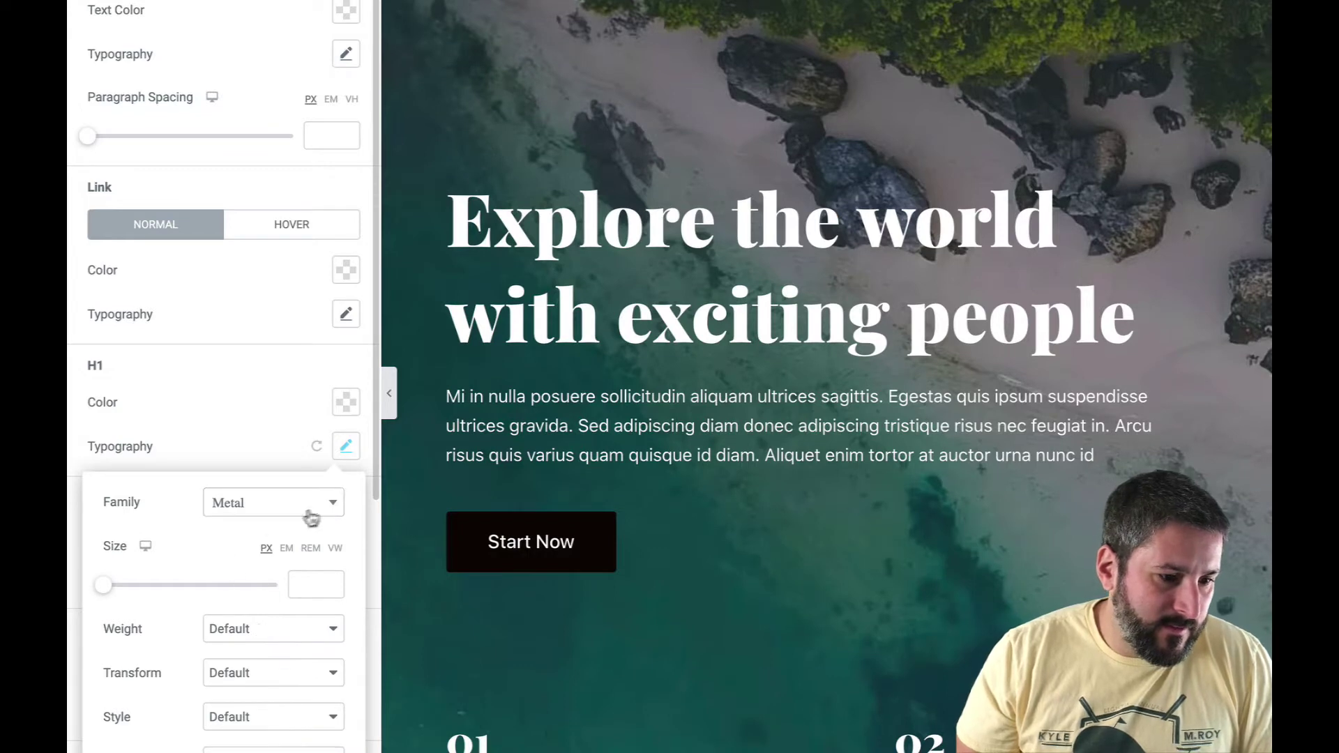
click(335, 507)
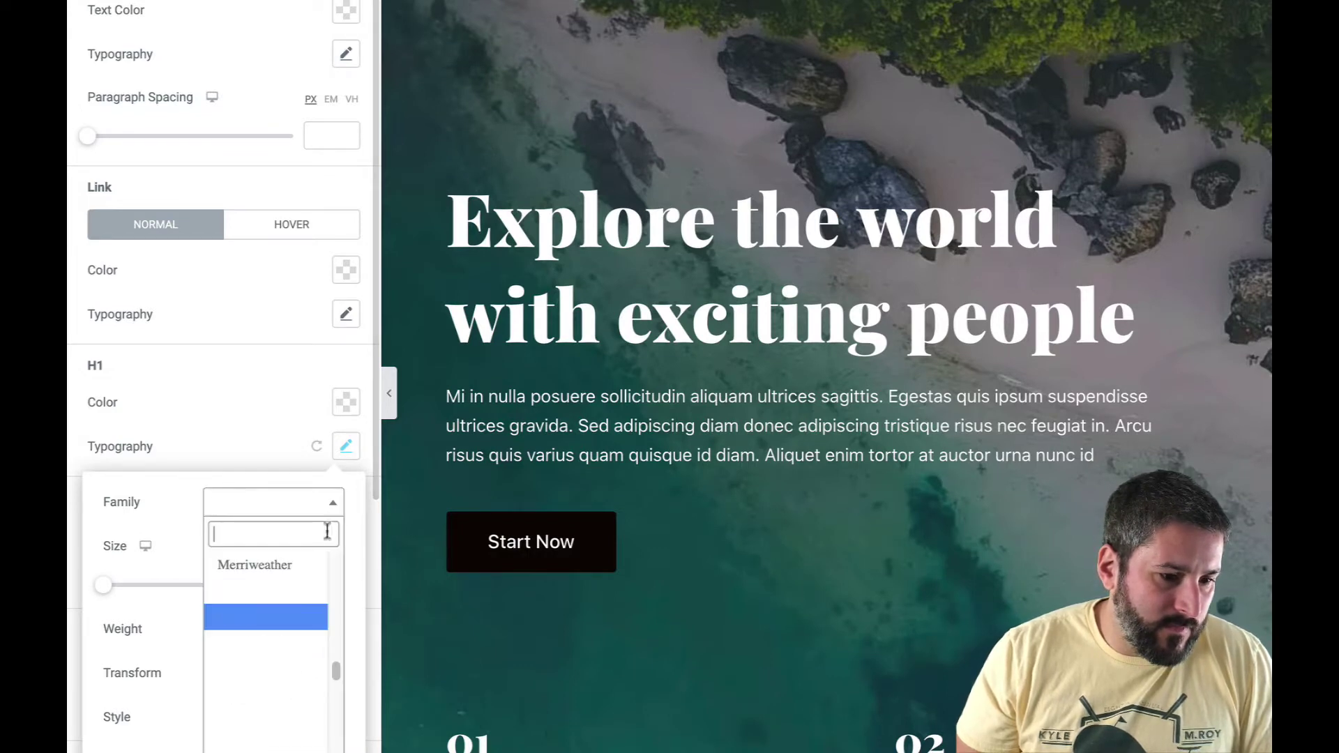
click(287, 658)
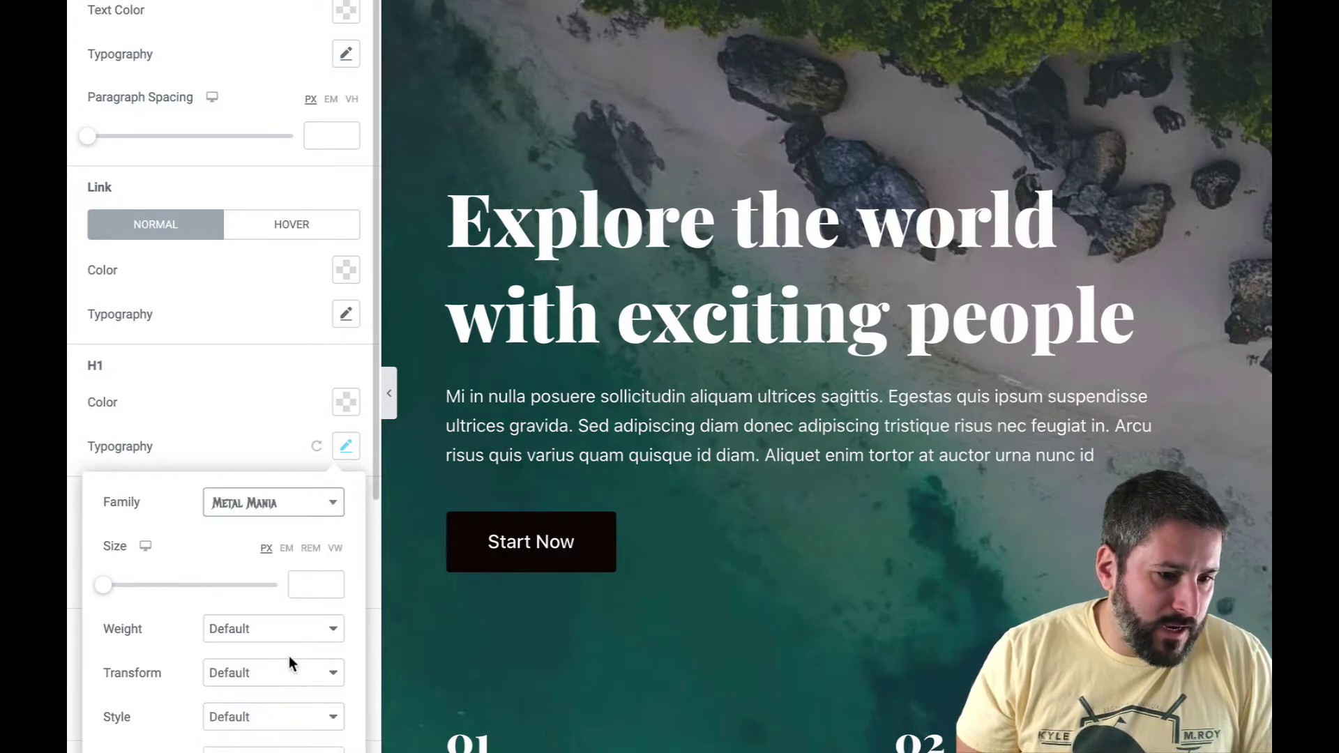
scroll(224, 551, down, 2)
scroll(223, 558, down, 3)
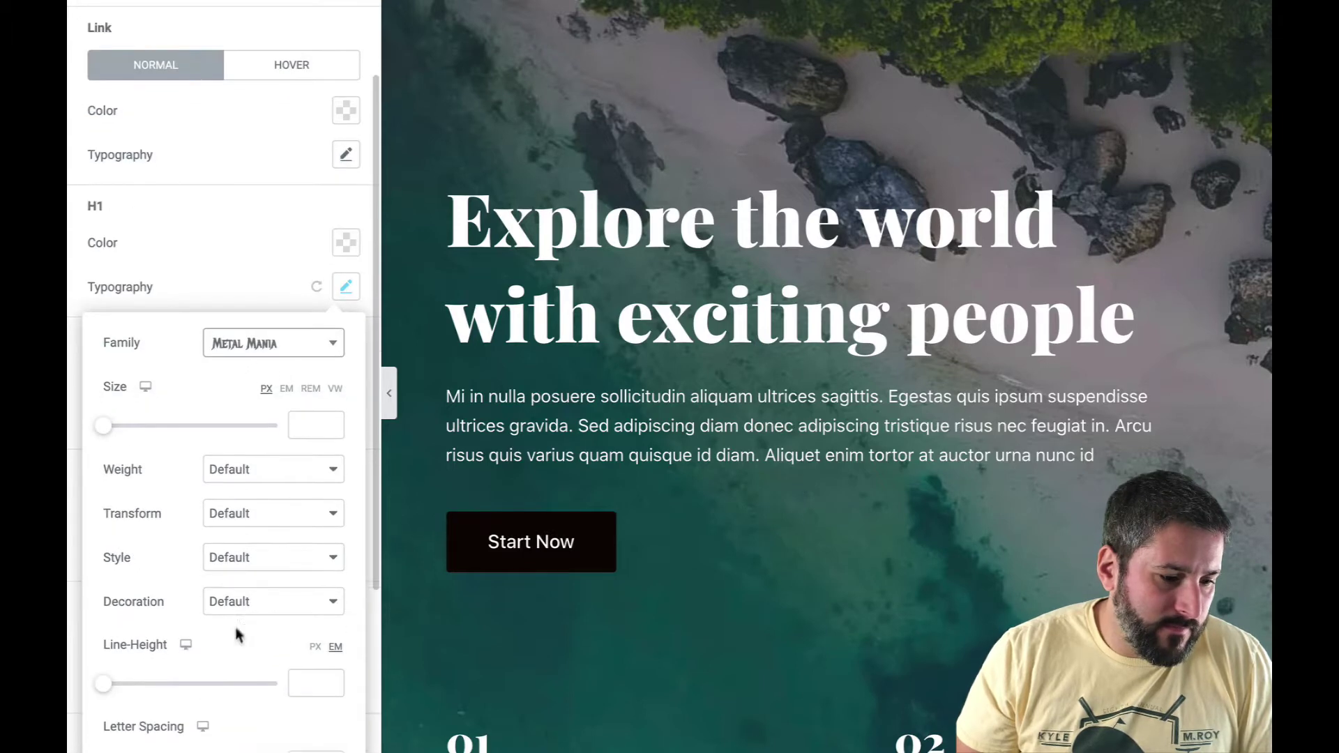
click(260, 725)
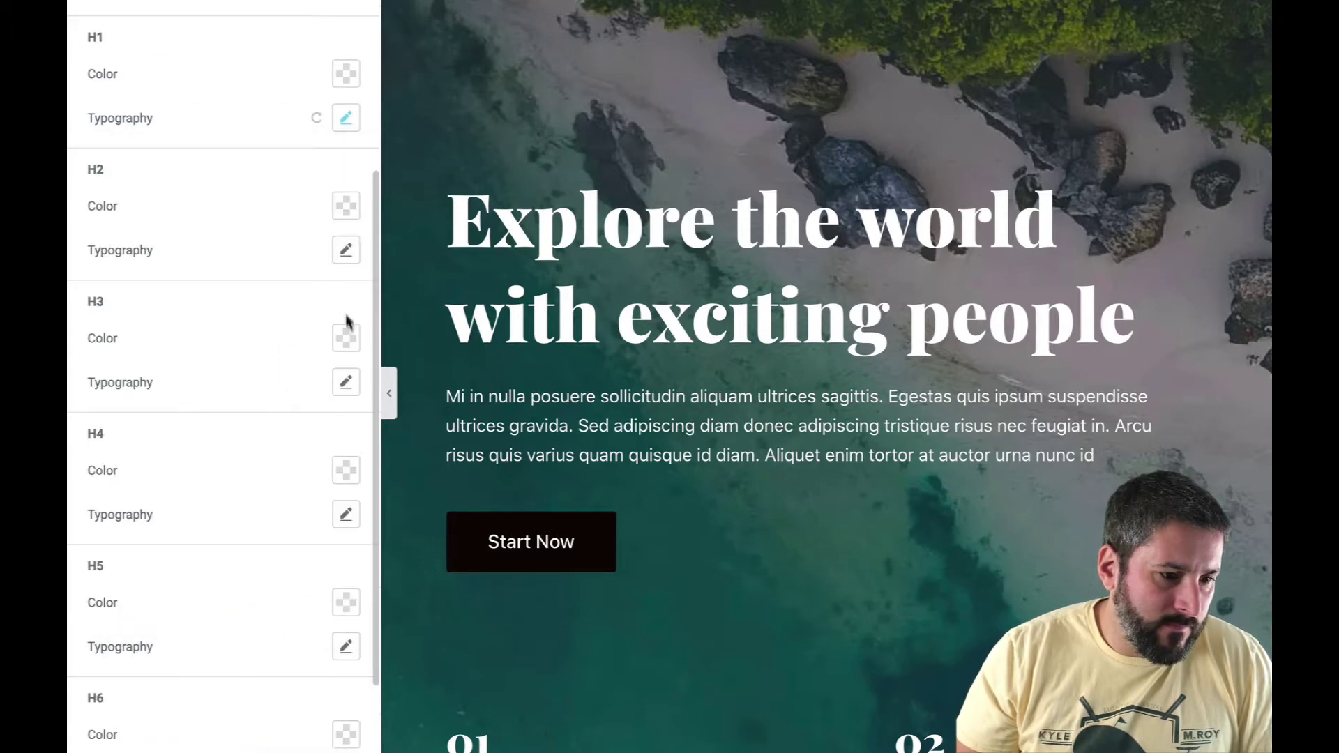
- Set the font family of the H2 typography in Theme Style to Metal Mania
click(347, 251)
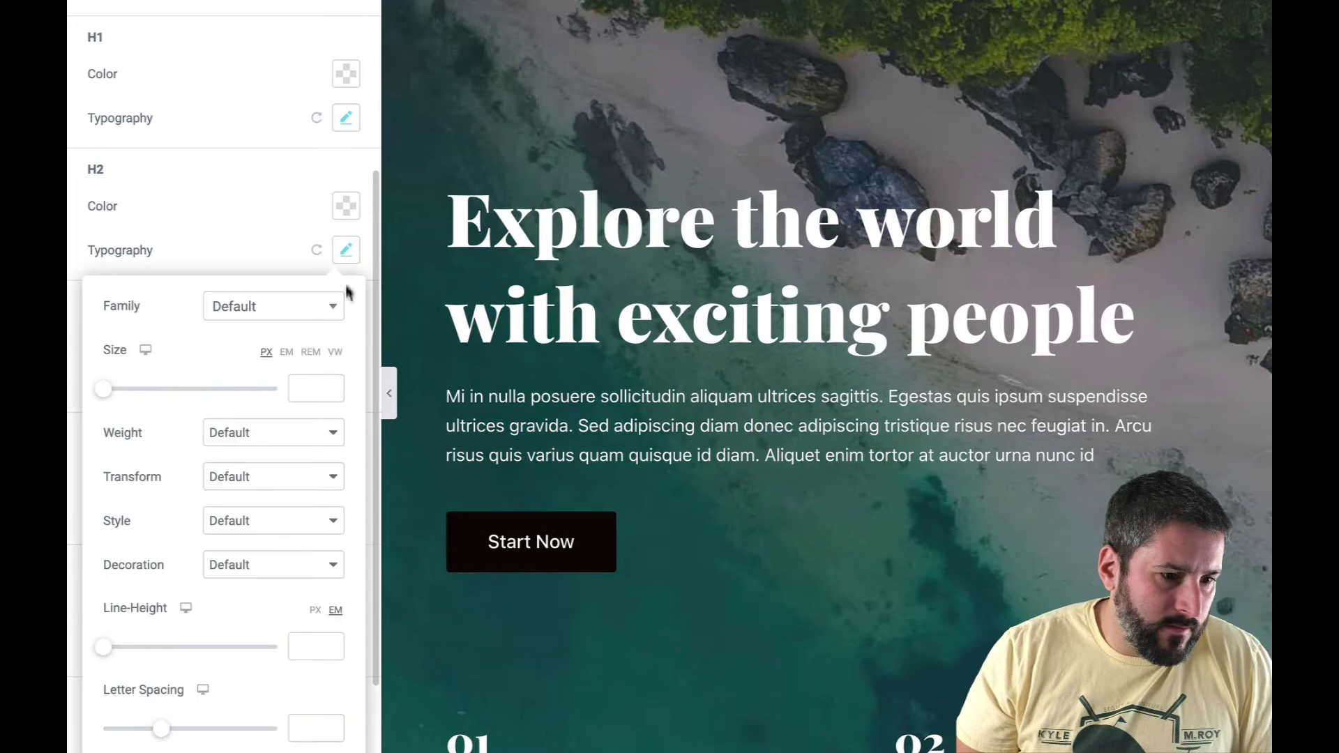
click(286, 318)
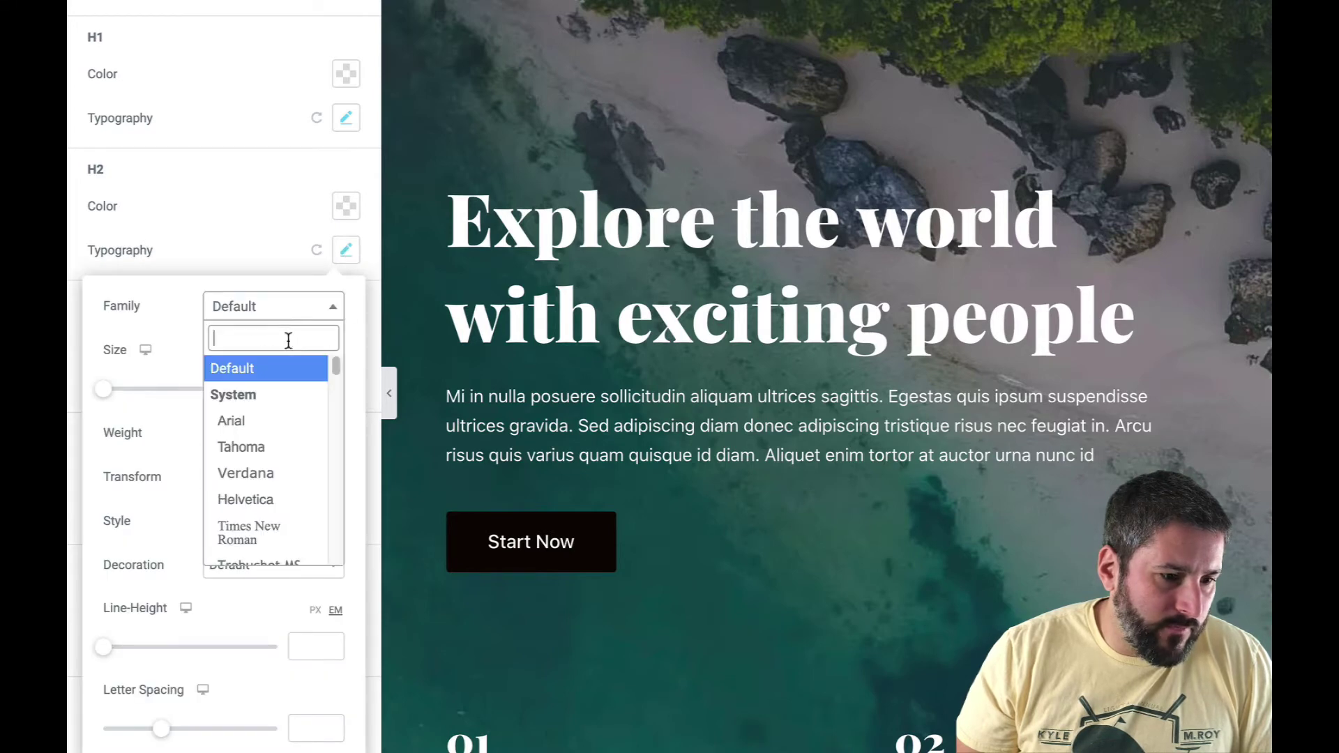
text(metal m)
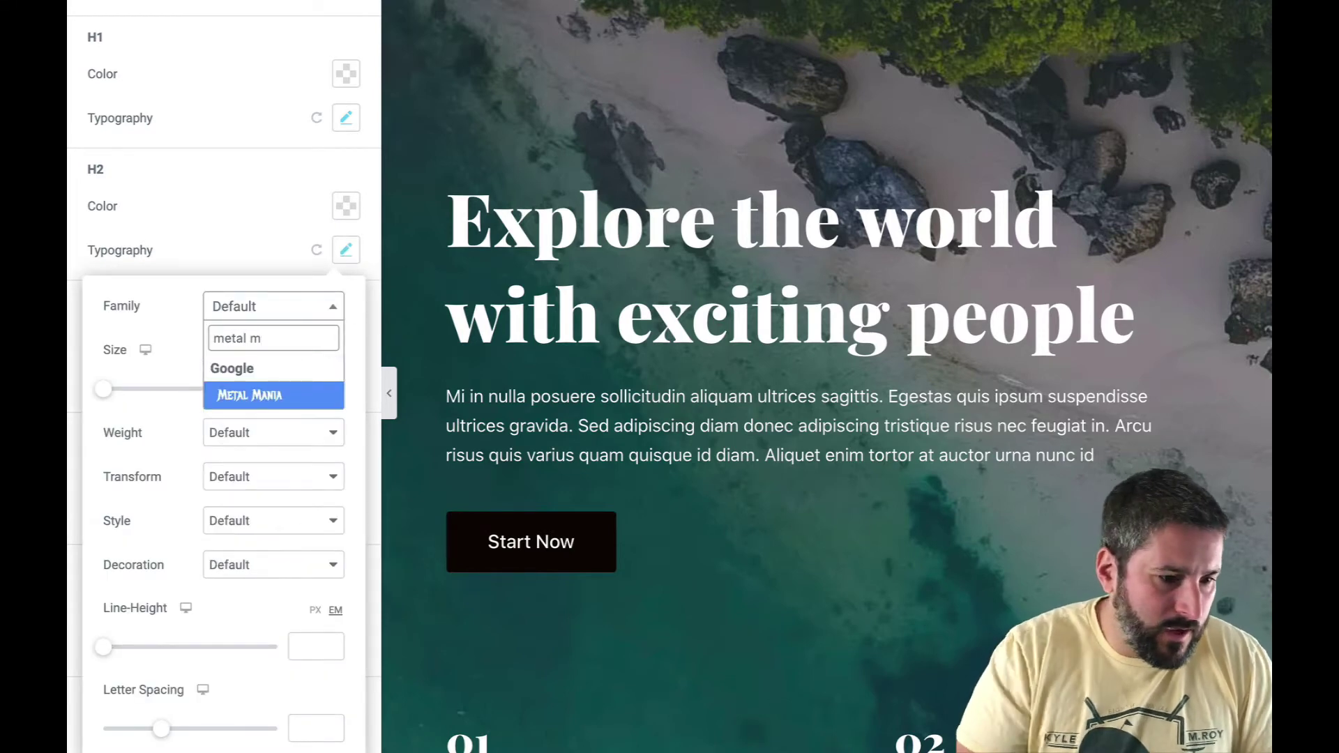
click(260, 400)
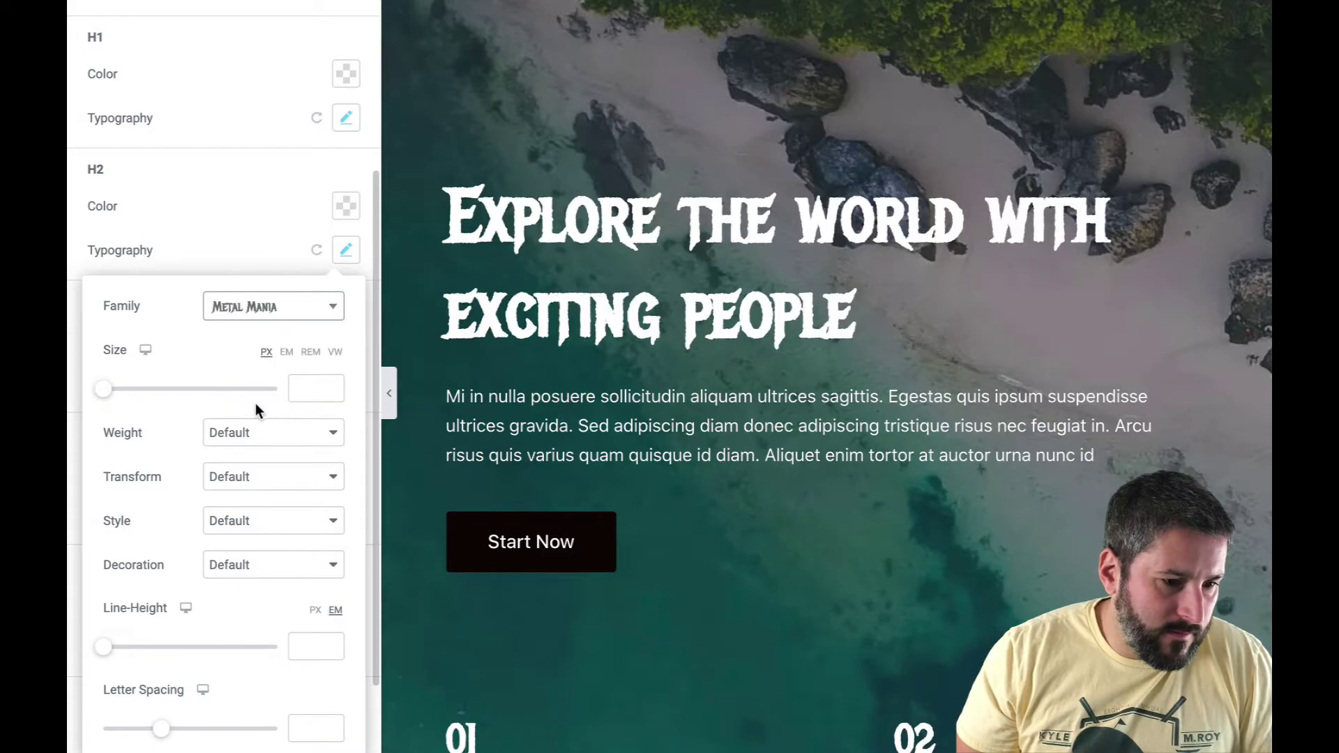
click(434, 395)
- Preview the home page without the editing panel and examine the heading fonts from the hero down to the inserted section
click(389, 394)
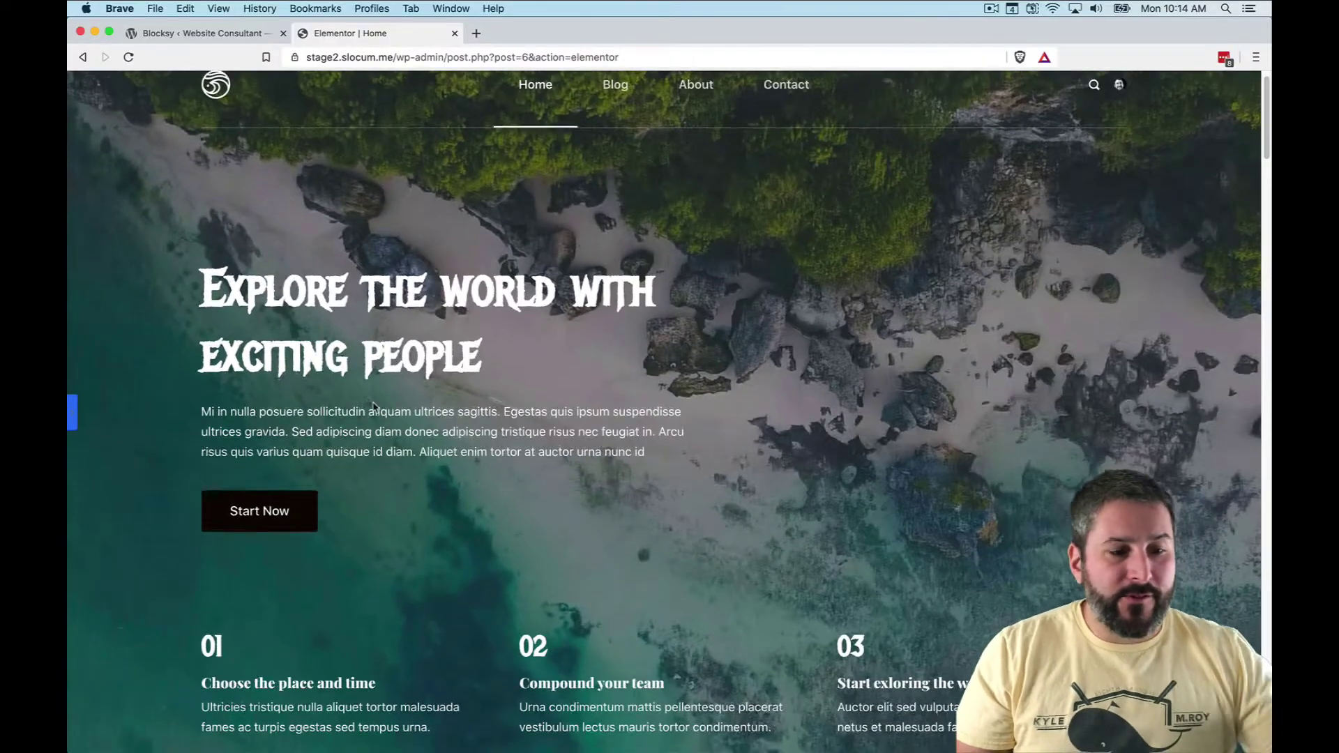
scroll(528, 414, down, 2)
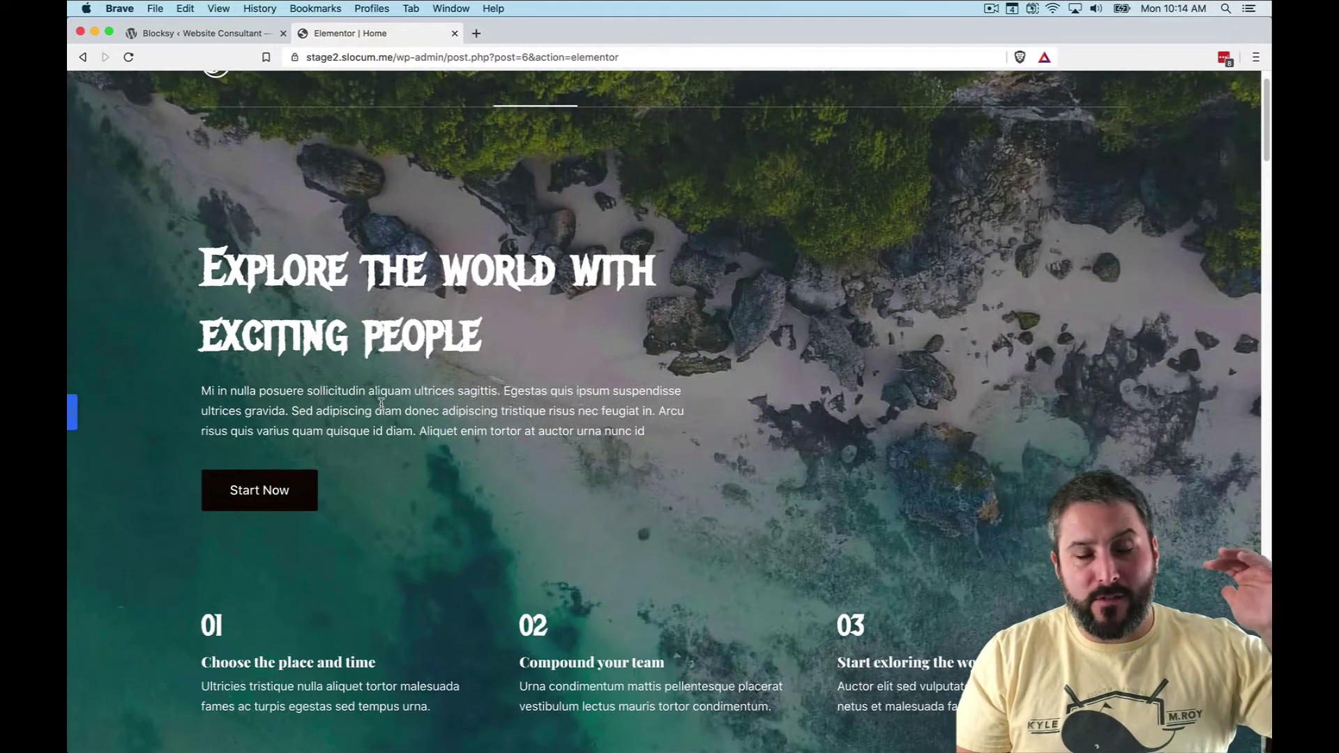
scroll(386, 408, down, 2)
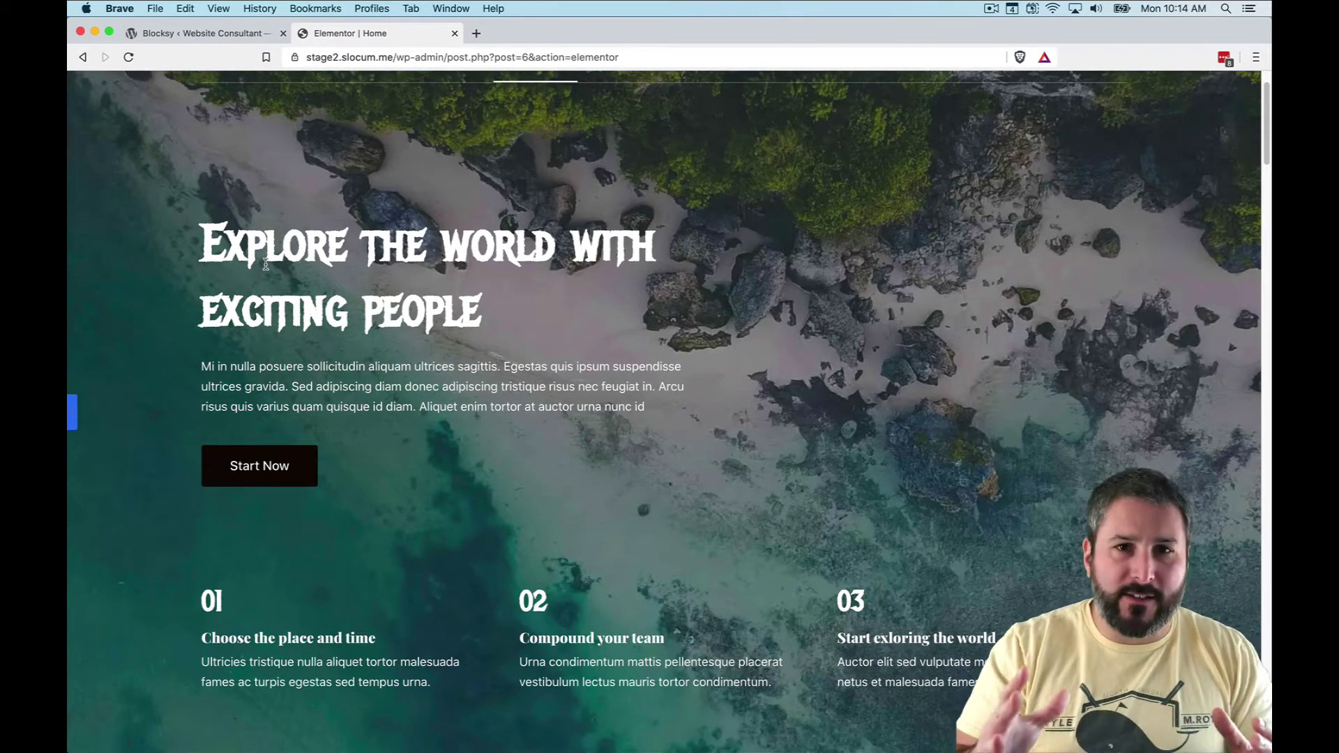
scroll(278, 409, down, 6)
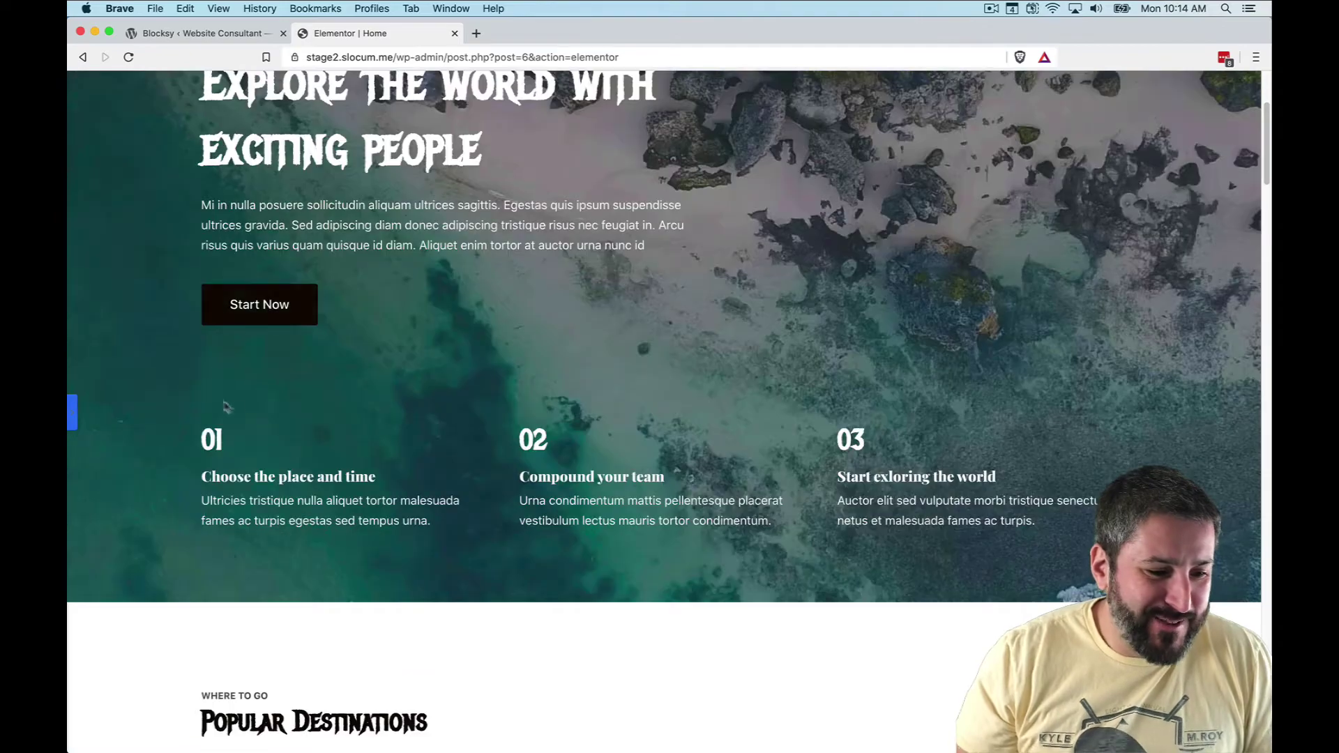
scroll(276, 412, down, 4)
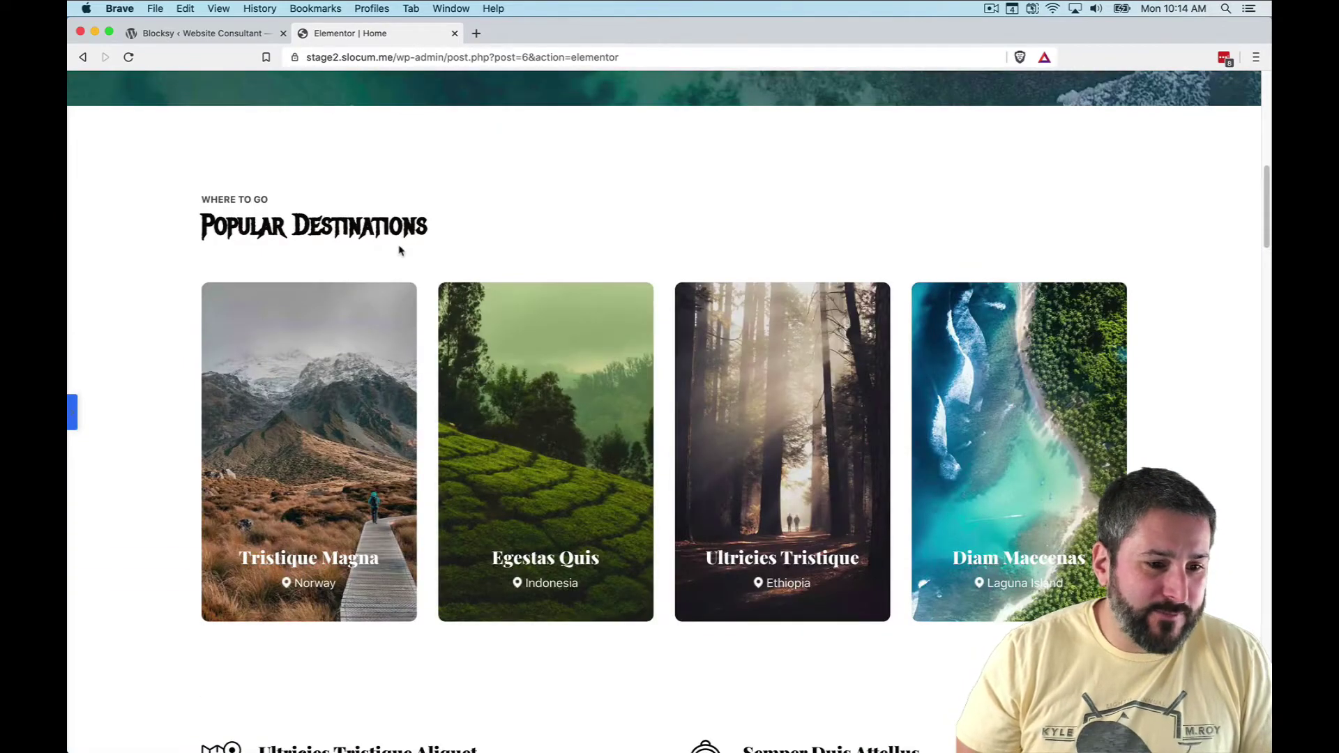
scroll(402, 253, down, 1)
scroll(402, 253, down, 10)
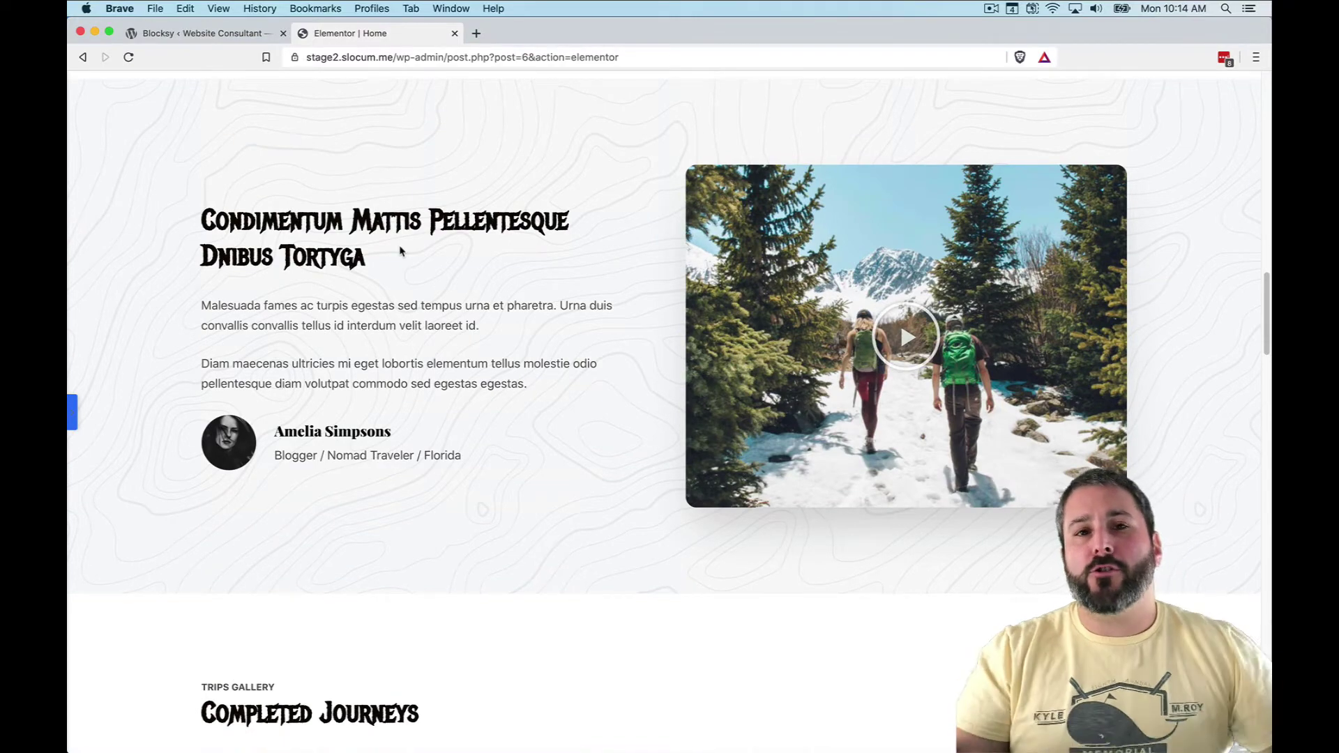
scroll(422, 272, down, 9)
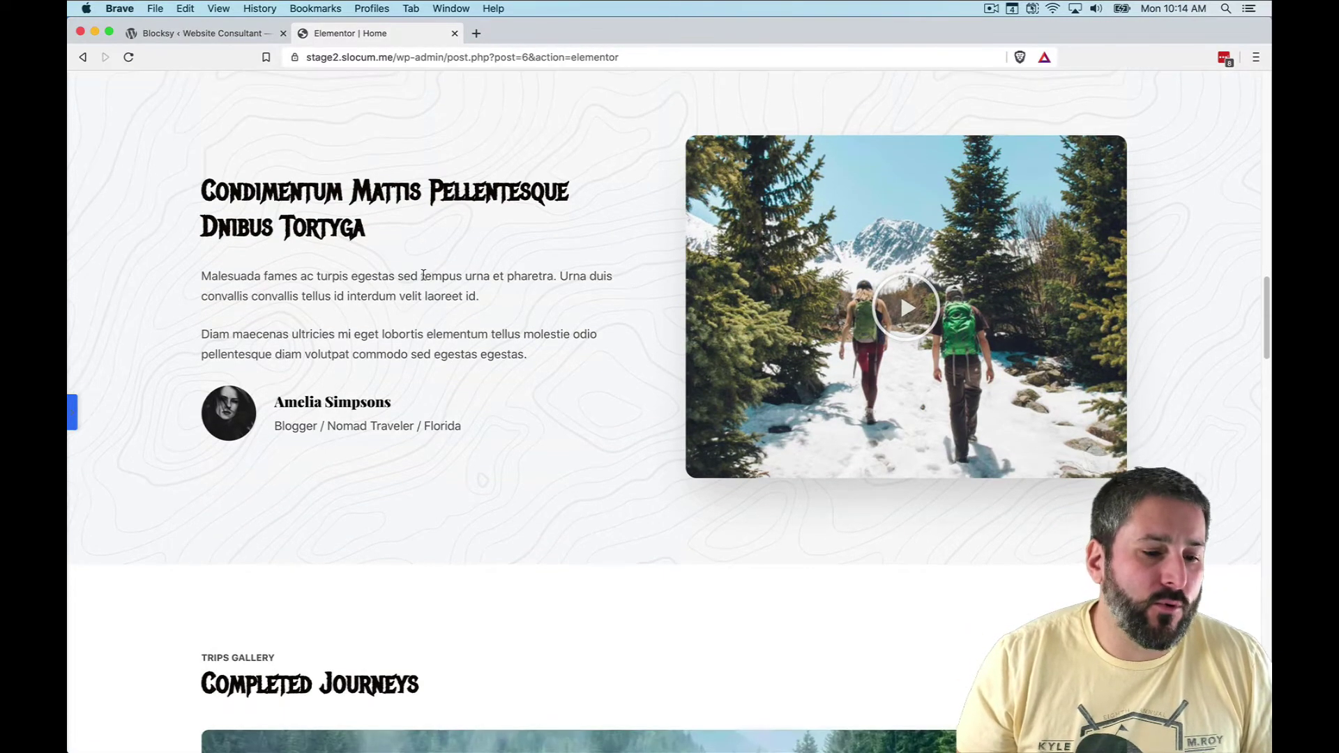
scroll(427, 284, down, 15)
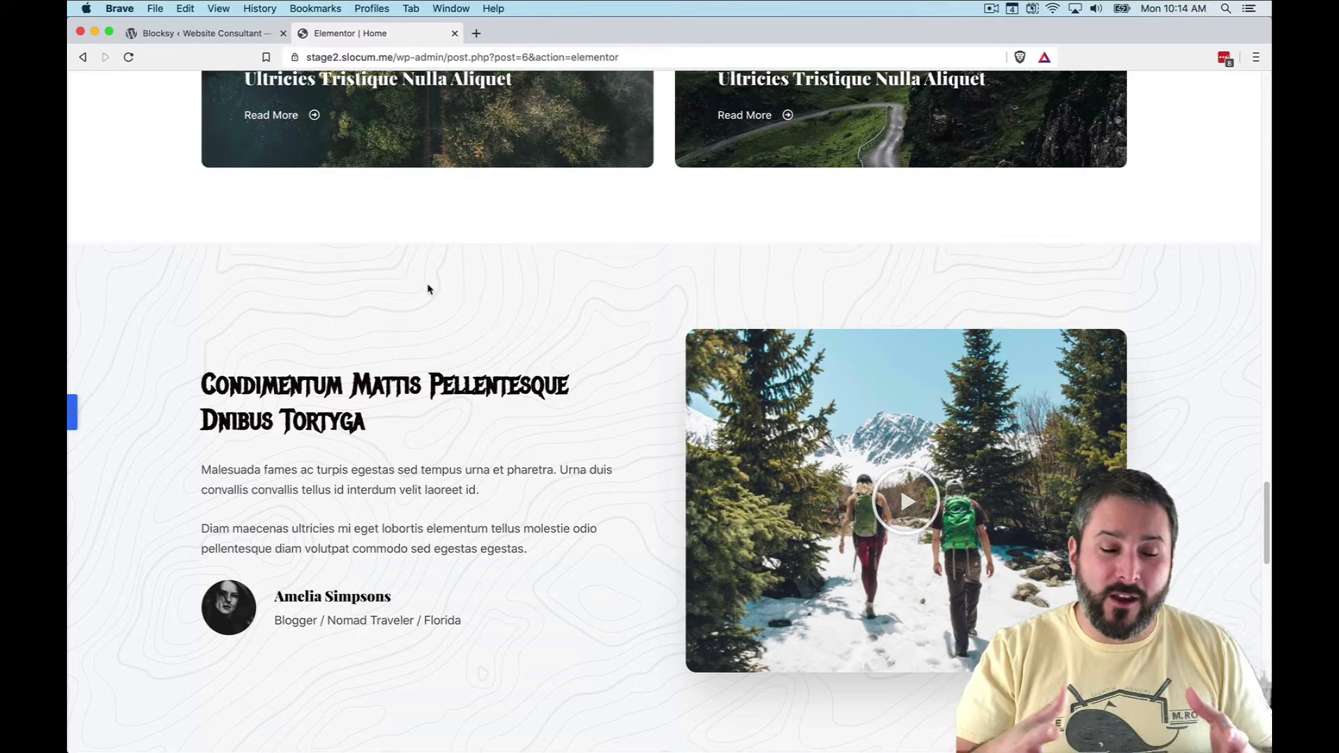
- Look back up the home page preview from the inserted section to the destination cards
scroll(432, 282, up, 20)
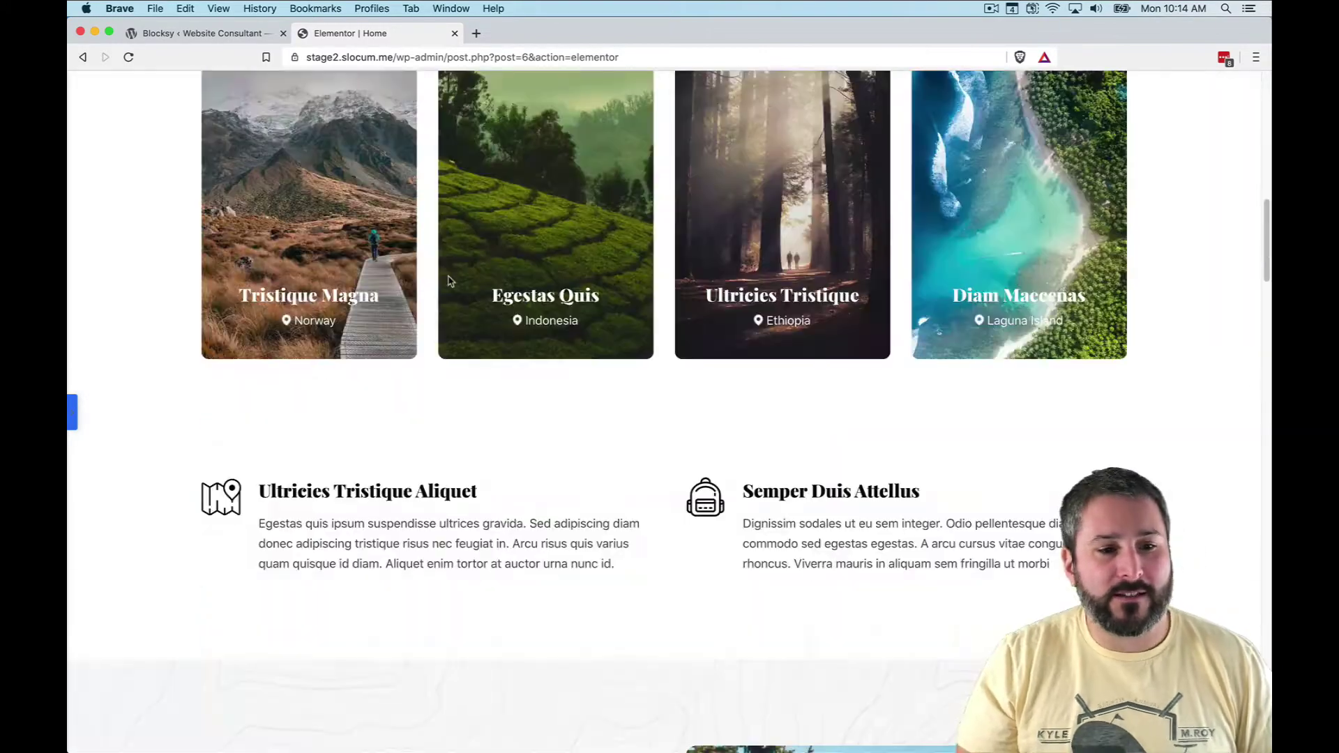
scroll(448, 277, up, 2)
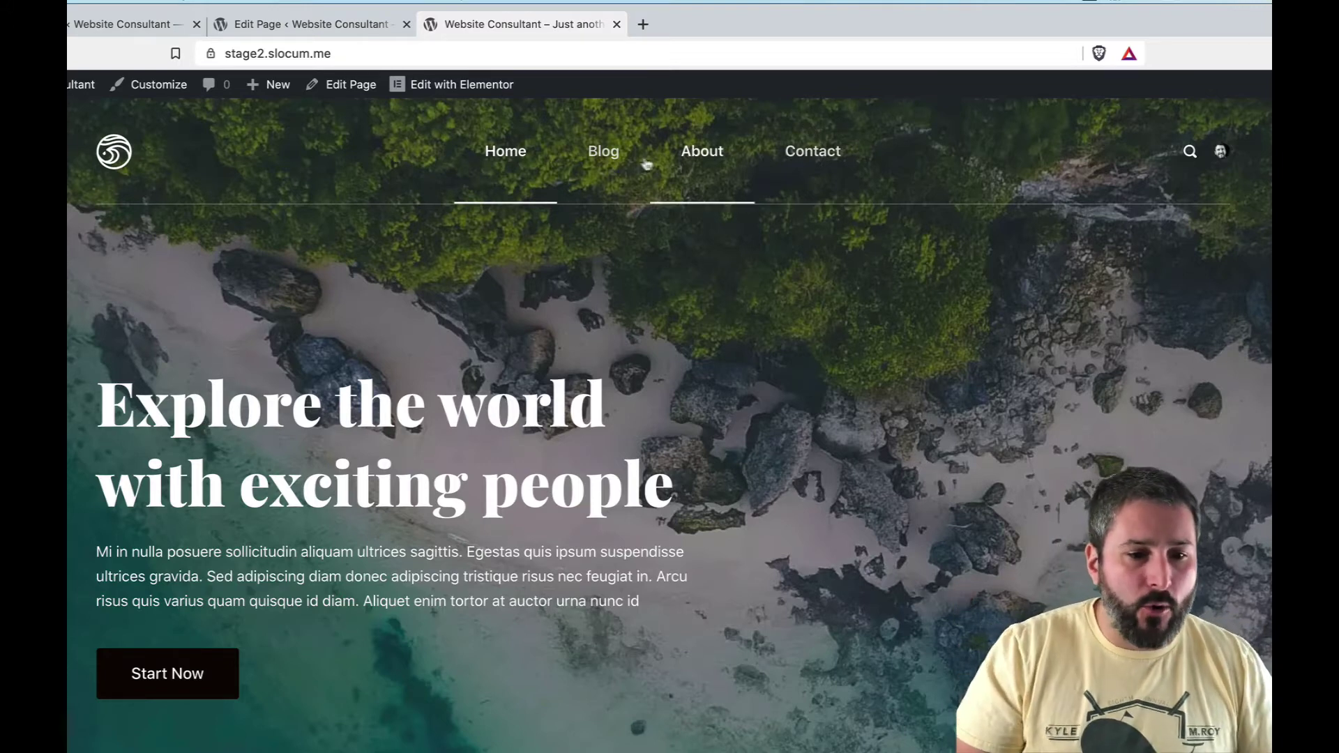
- View the header on the live site's Blog and About pages, and open the "Odio Utsem Nulla Pharetra Diam Sitametnisl Elementum" blog post
click(619, 157)
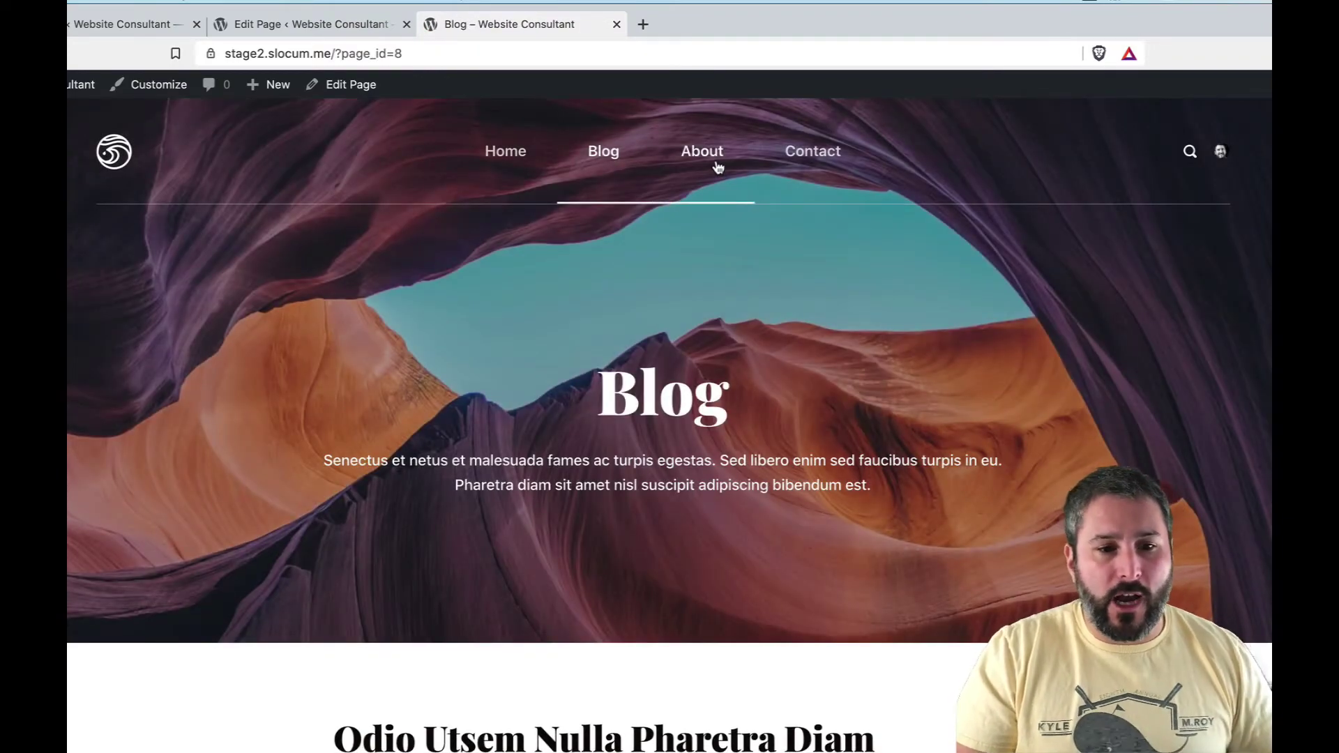
click(718, 168)
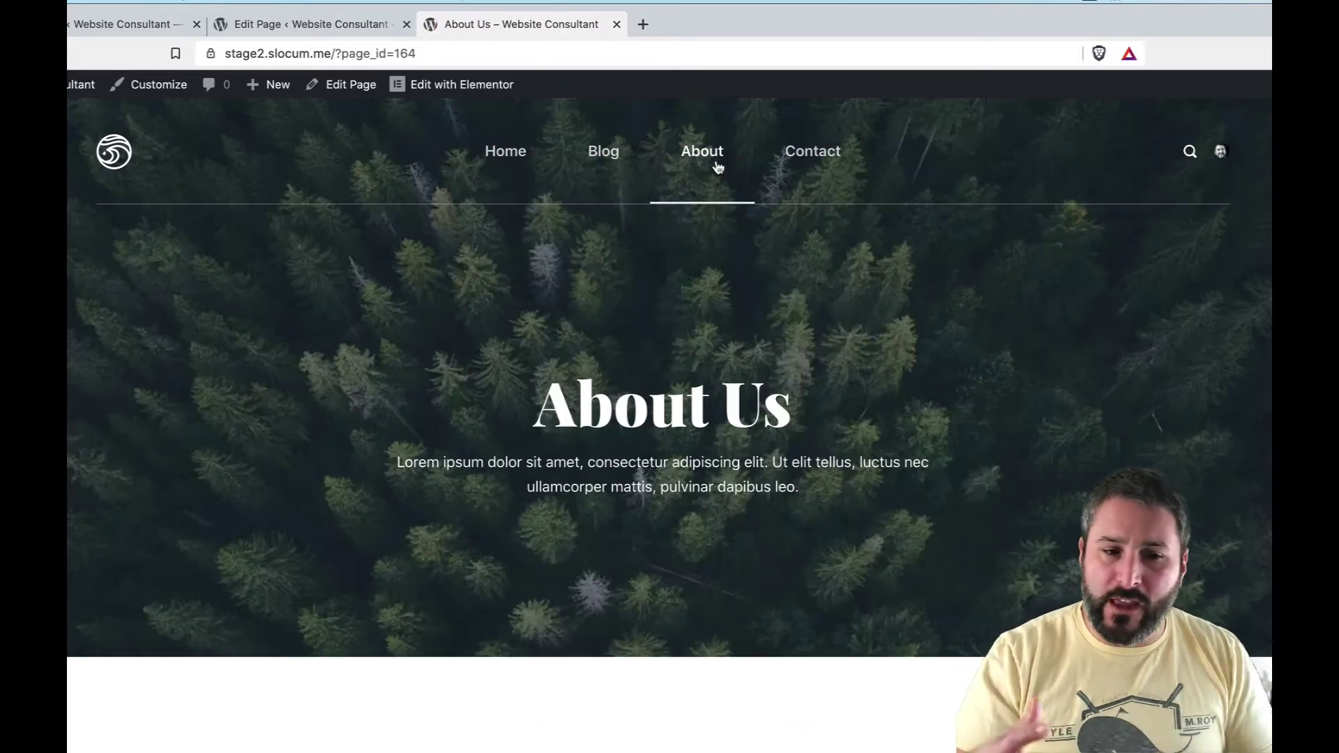
click(499, 171)
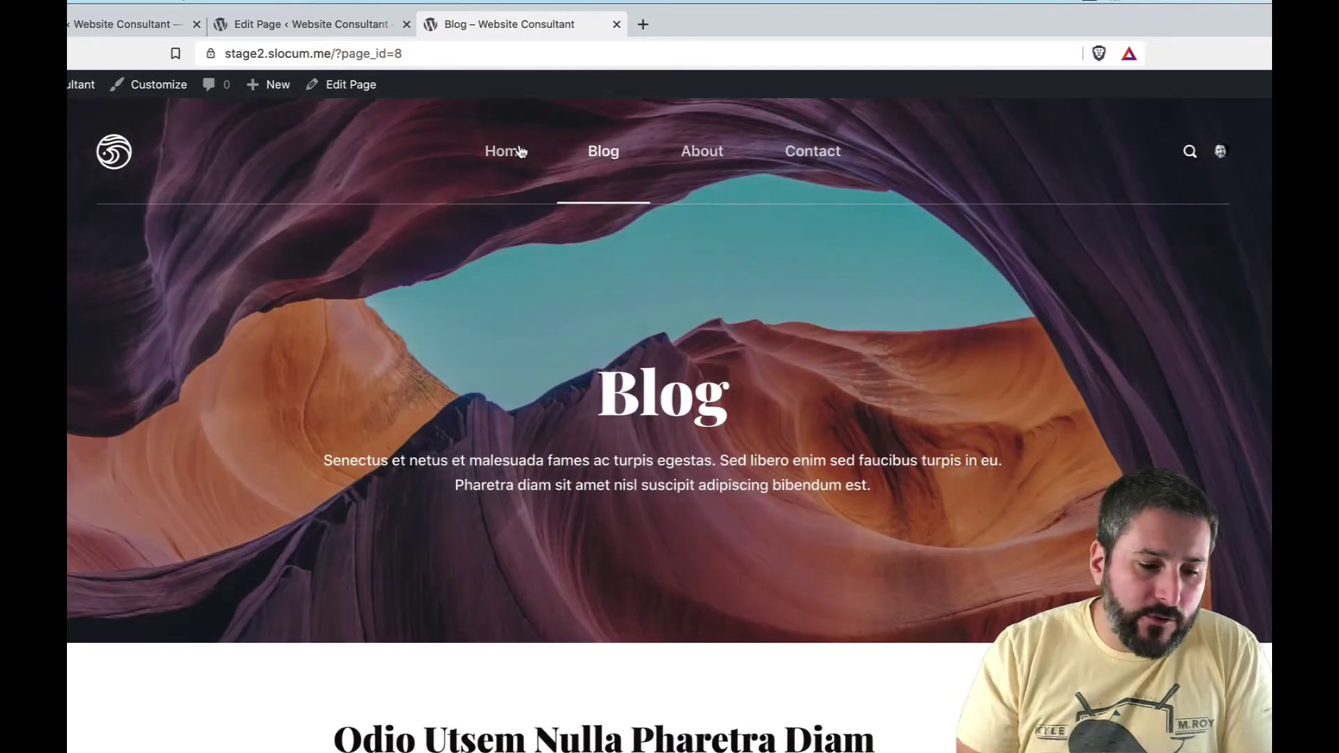
scroll(555, 537, down, 10)
scroll(553, 446, up, 5)
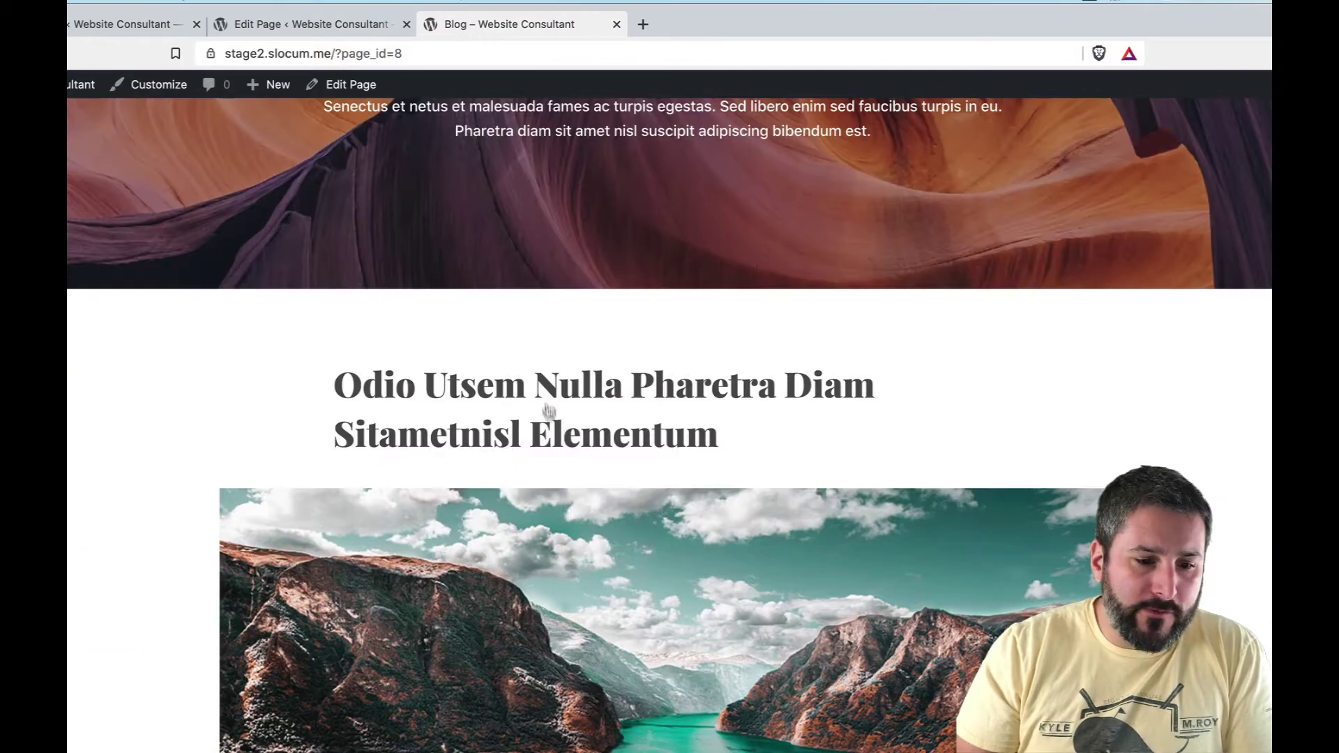
click(548, 407)
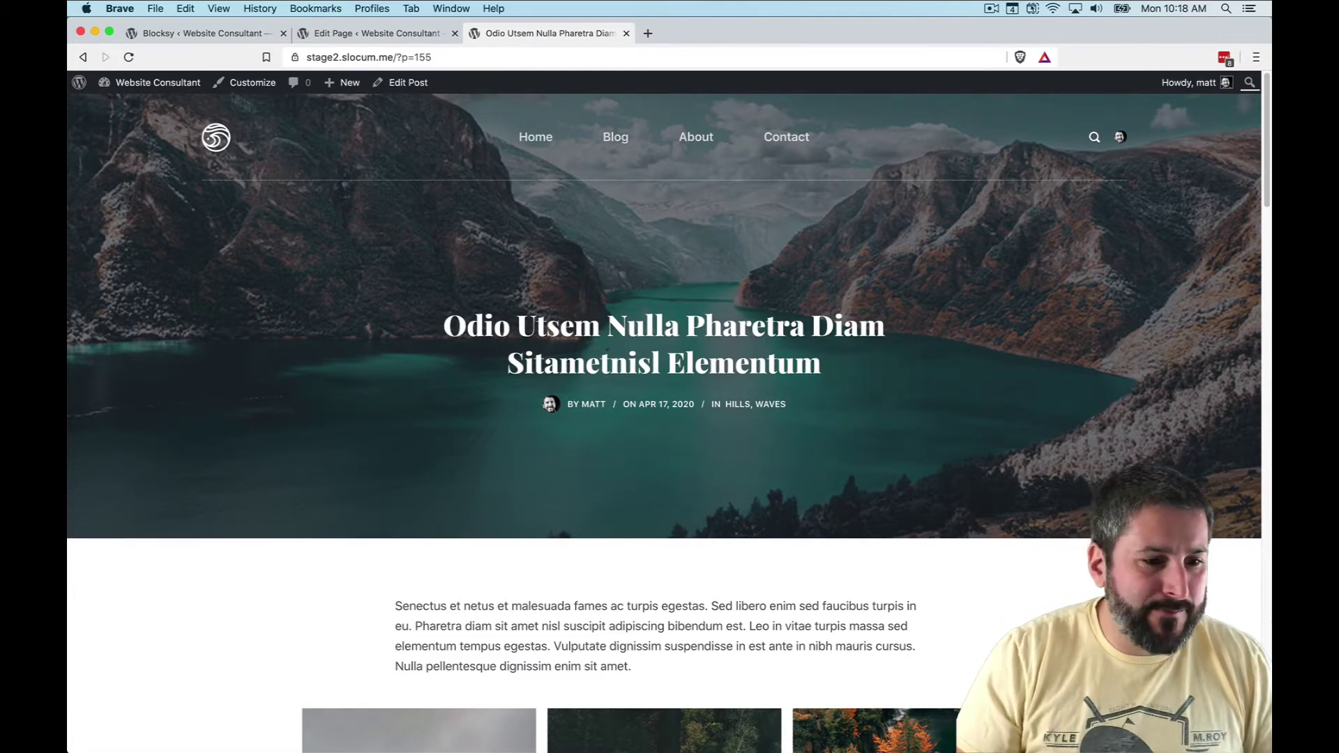
- Remove the Single Post display condition from the Transparent header in the theme customizer and save the conditions
click(239, 79)
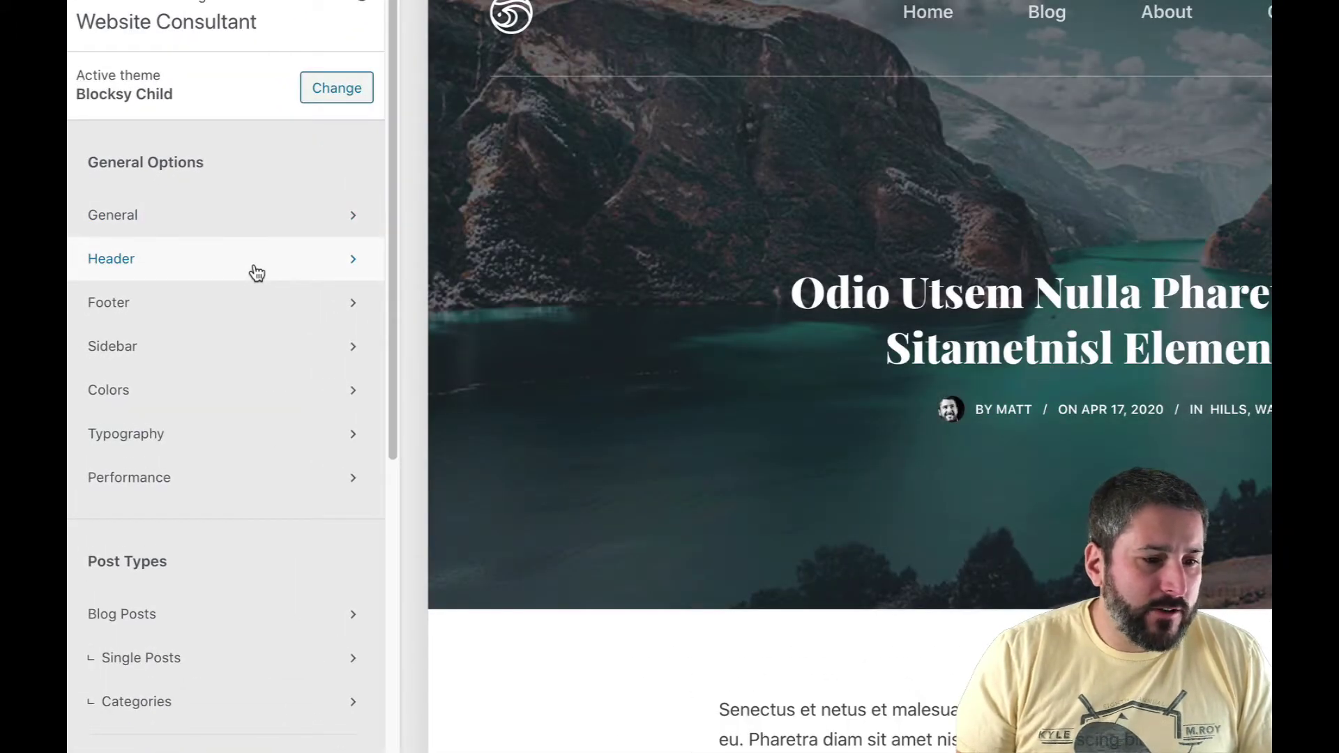
click(257, 272)
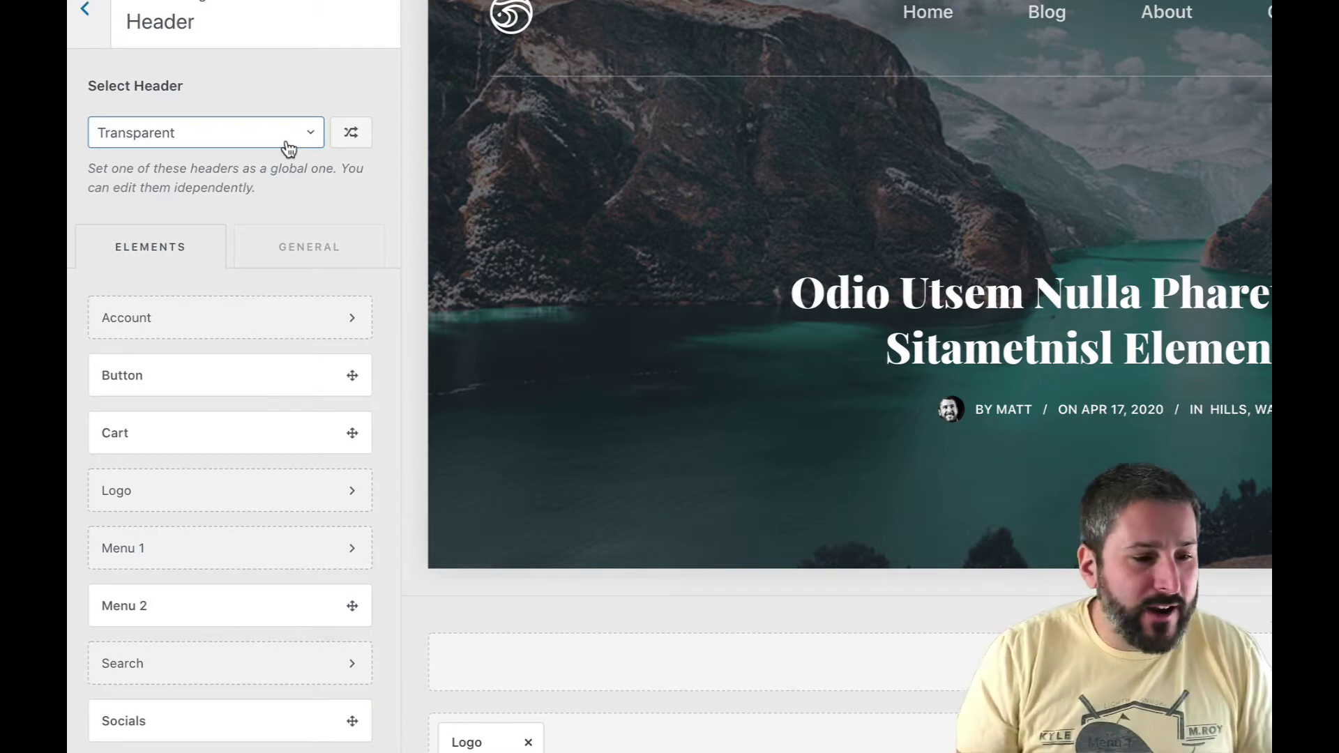
click(348, 132)
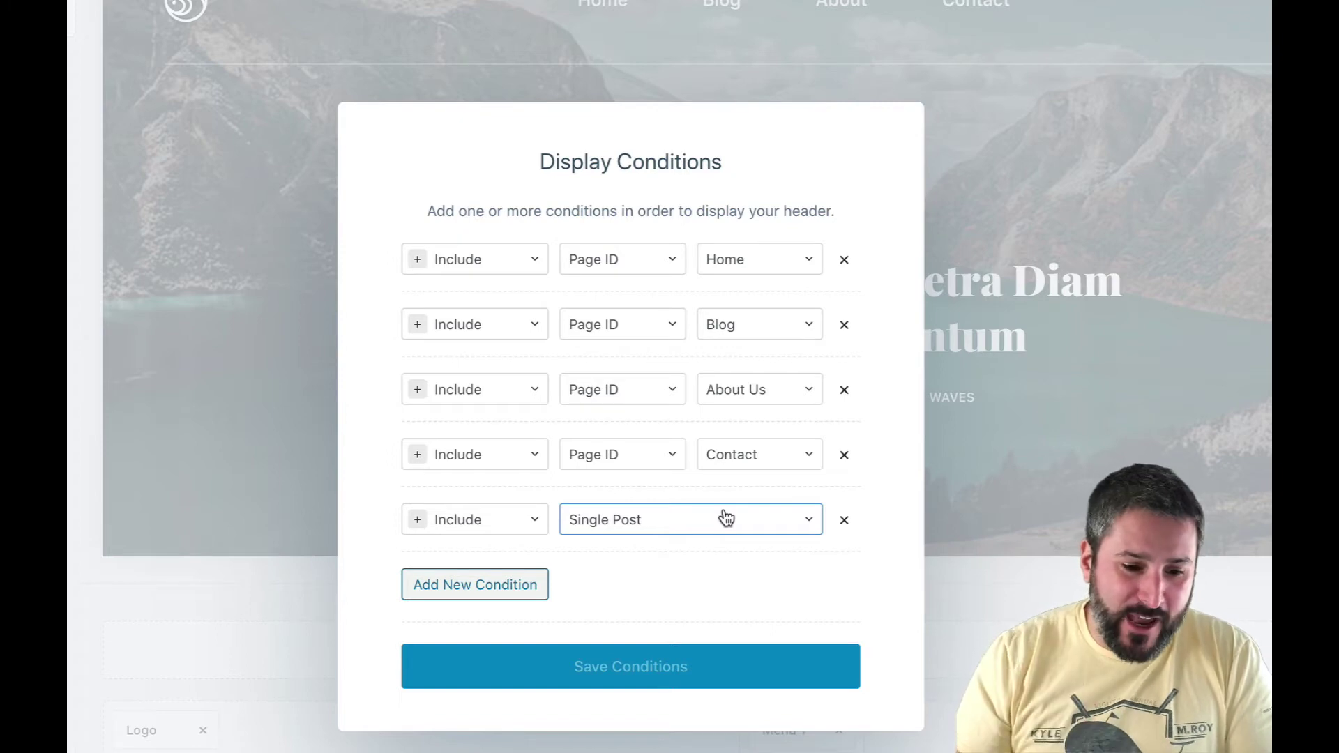
click(844, 520)
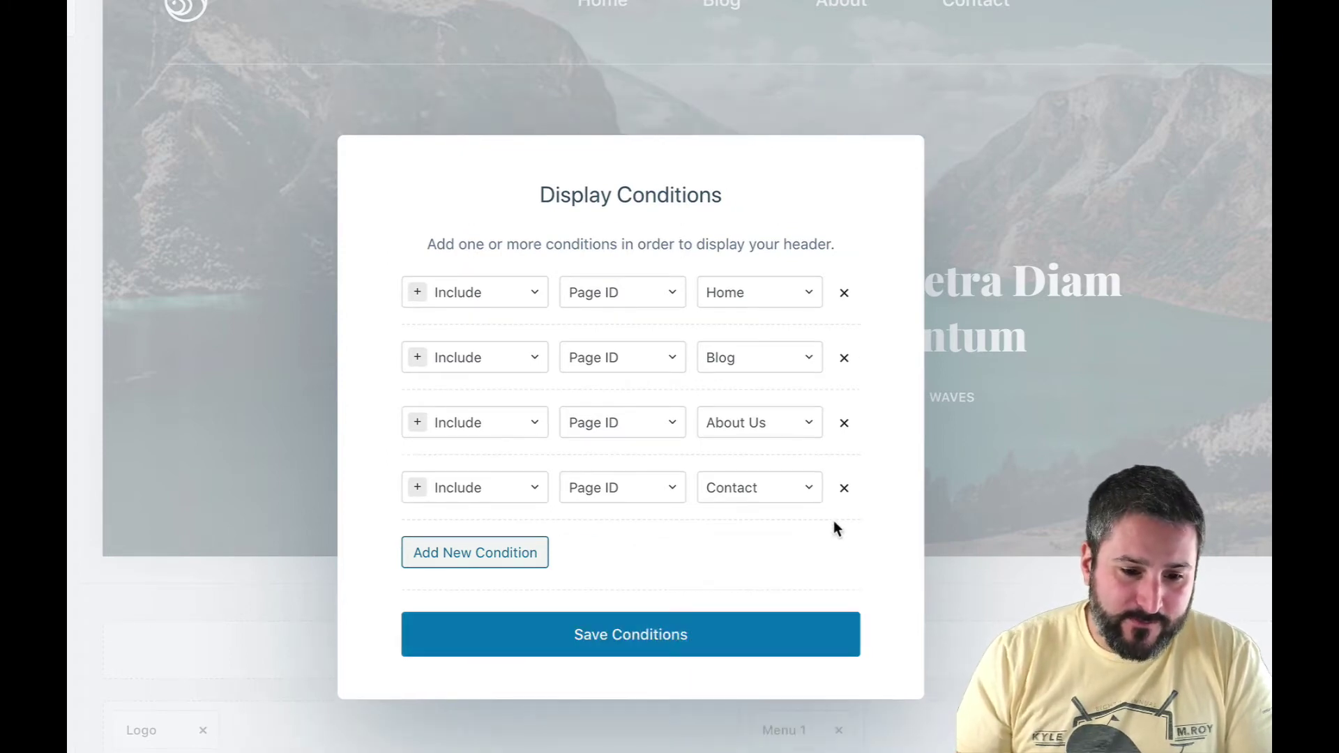
click(670, 645)
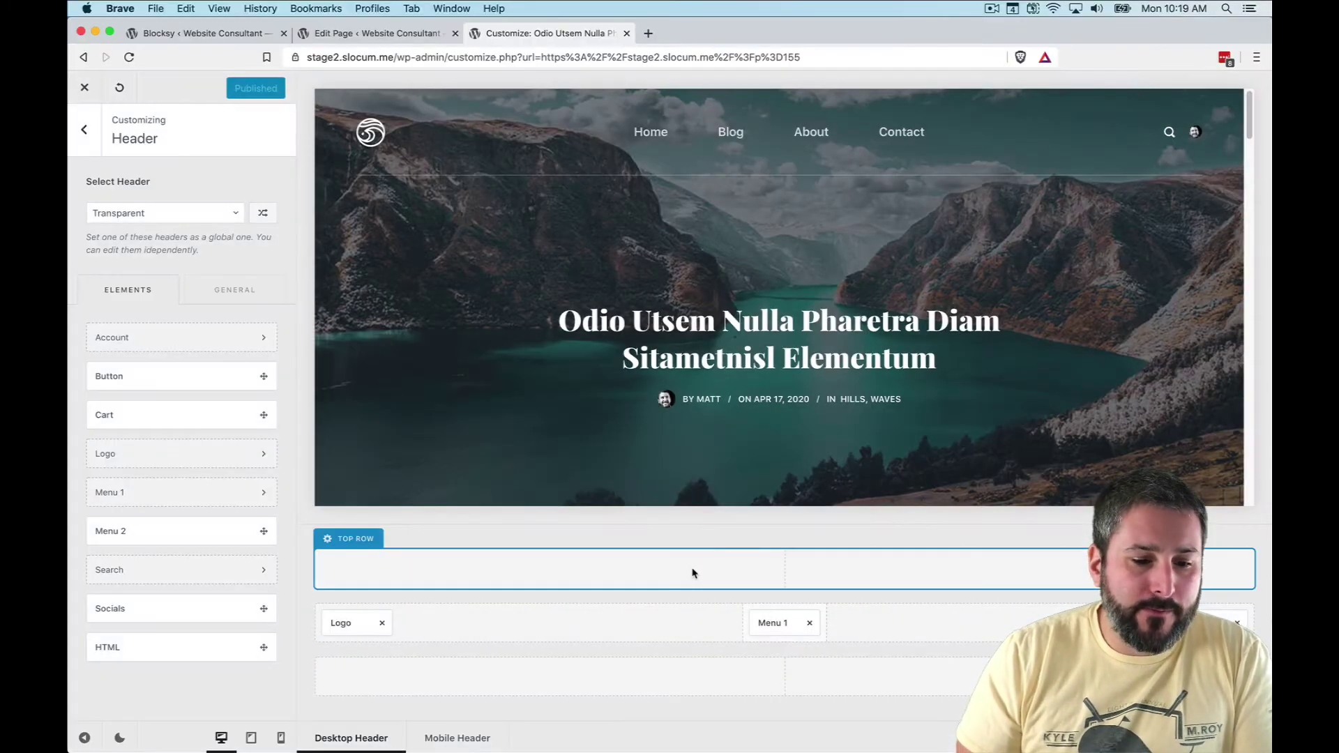
- Leave the customizer and examine which header the single blog post uses on the live site
click(84, 91)
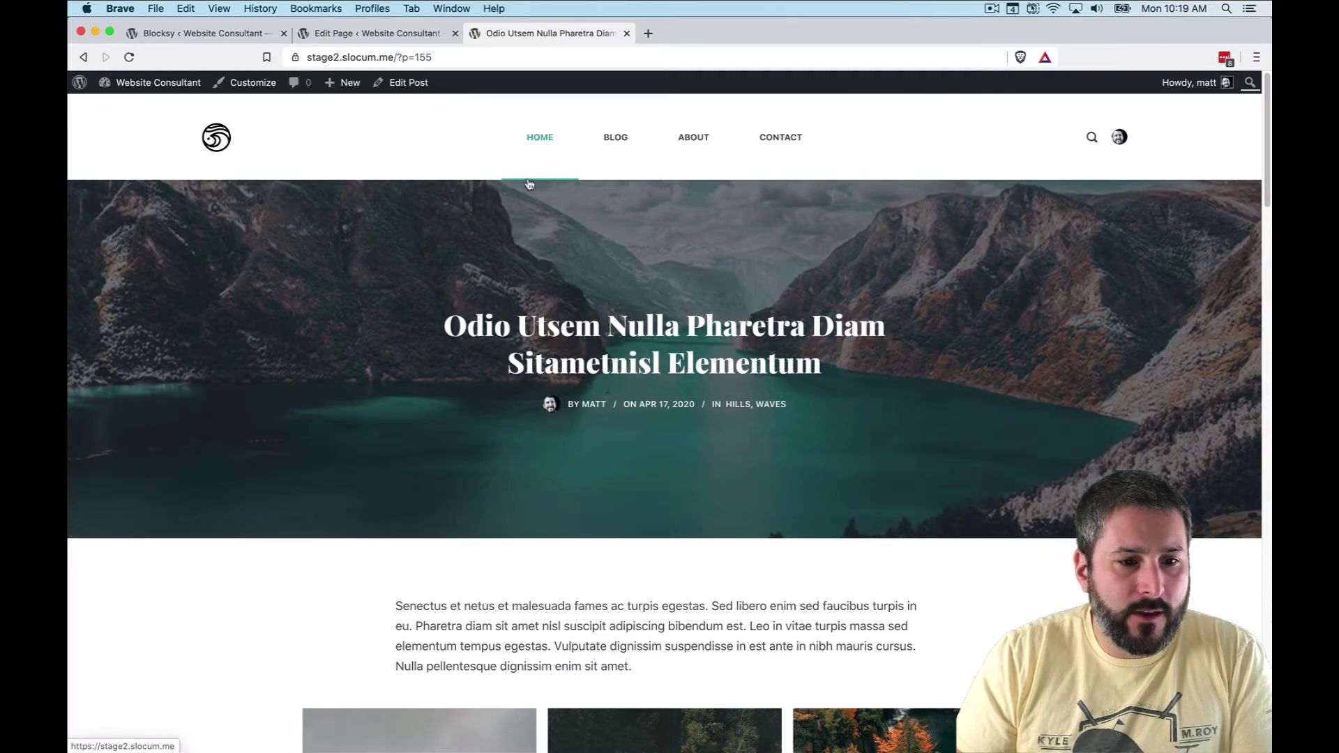
scroll(516, 175, down, 2)
scroll(543, 194, up, 2)
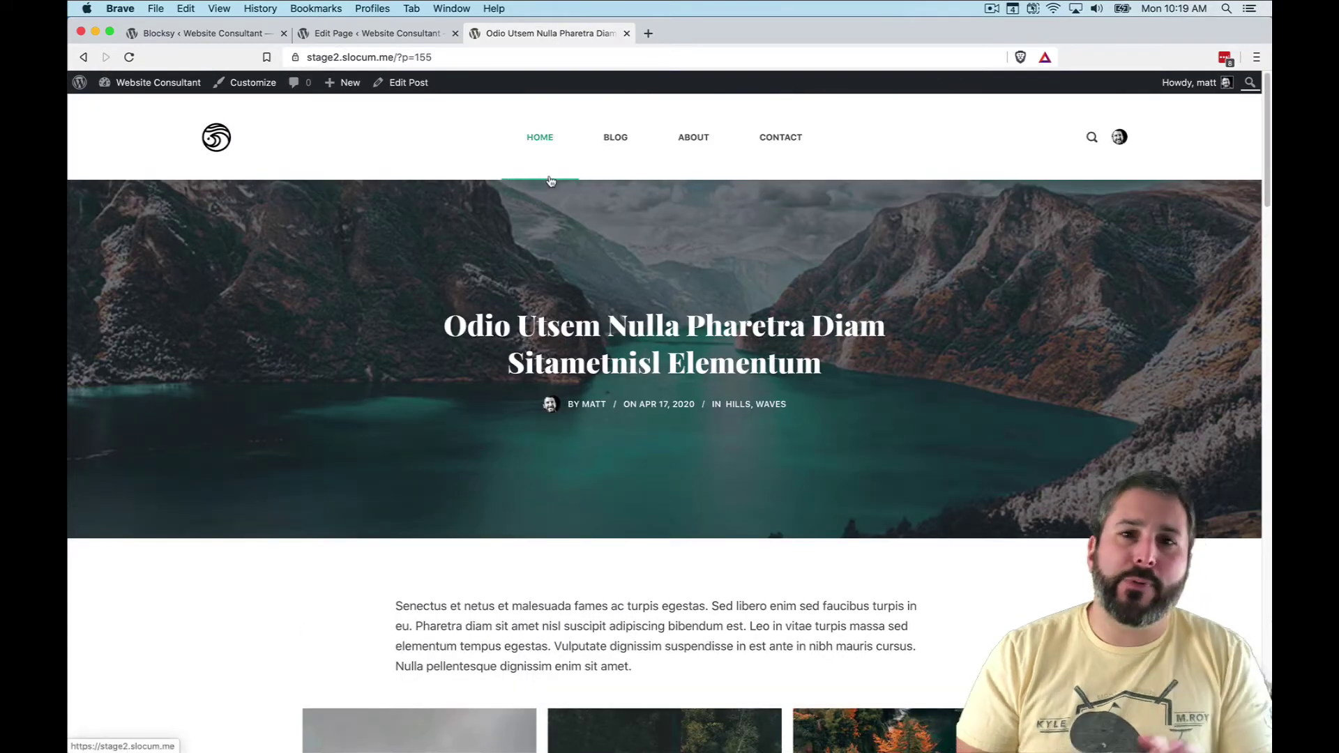
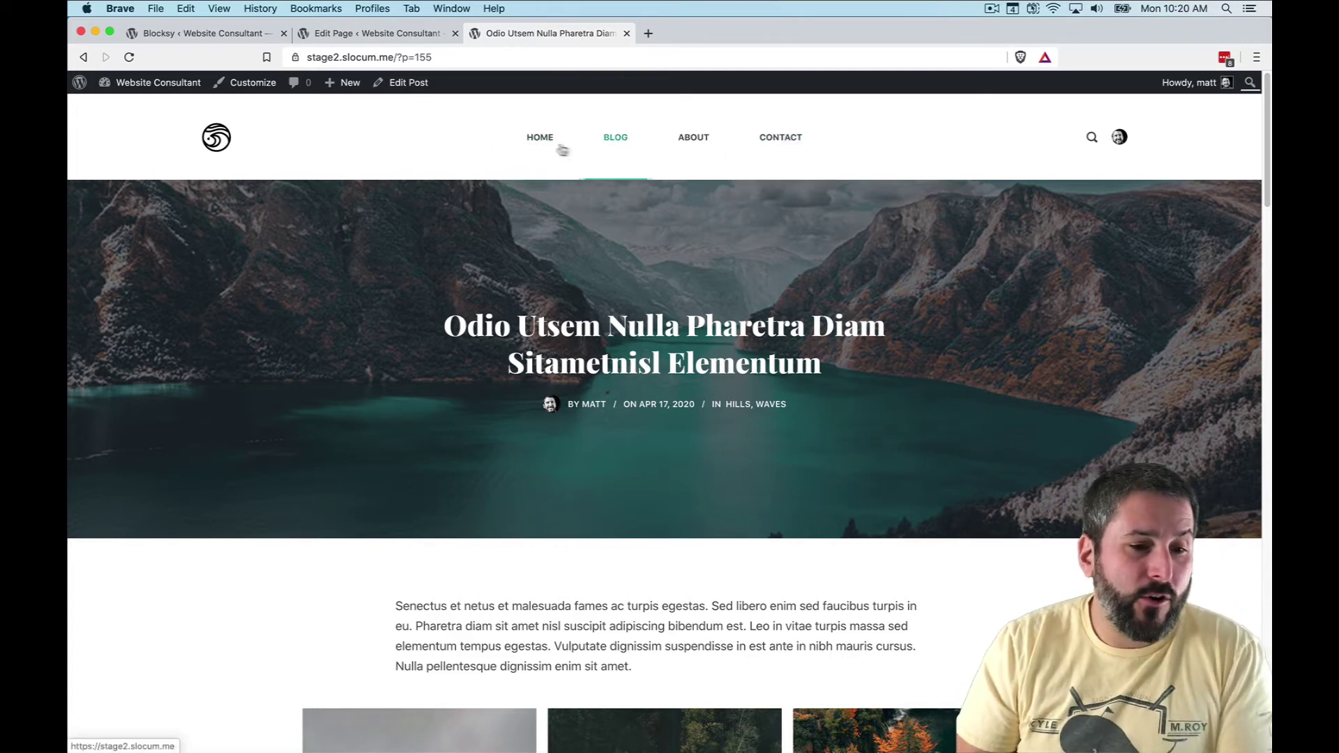
- Reopen the customizer's header settings for the post and preview the Transparent and Centered headers
click(245, 85)
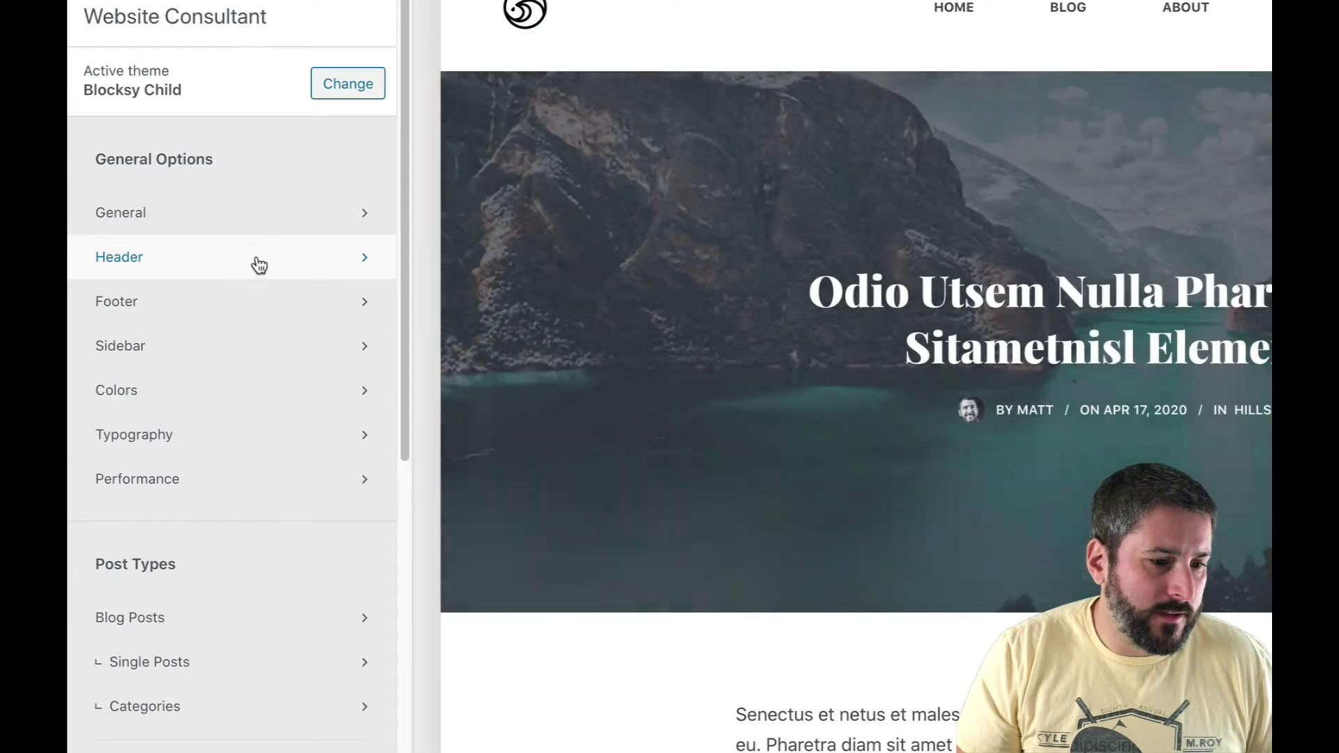
click(188, 300)
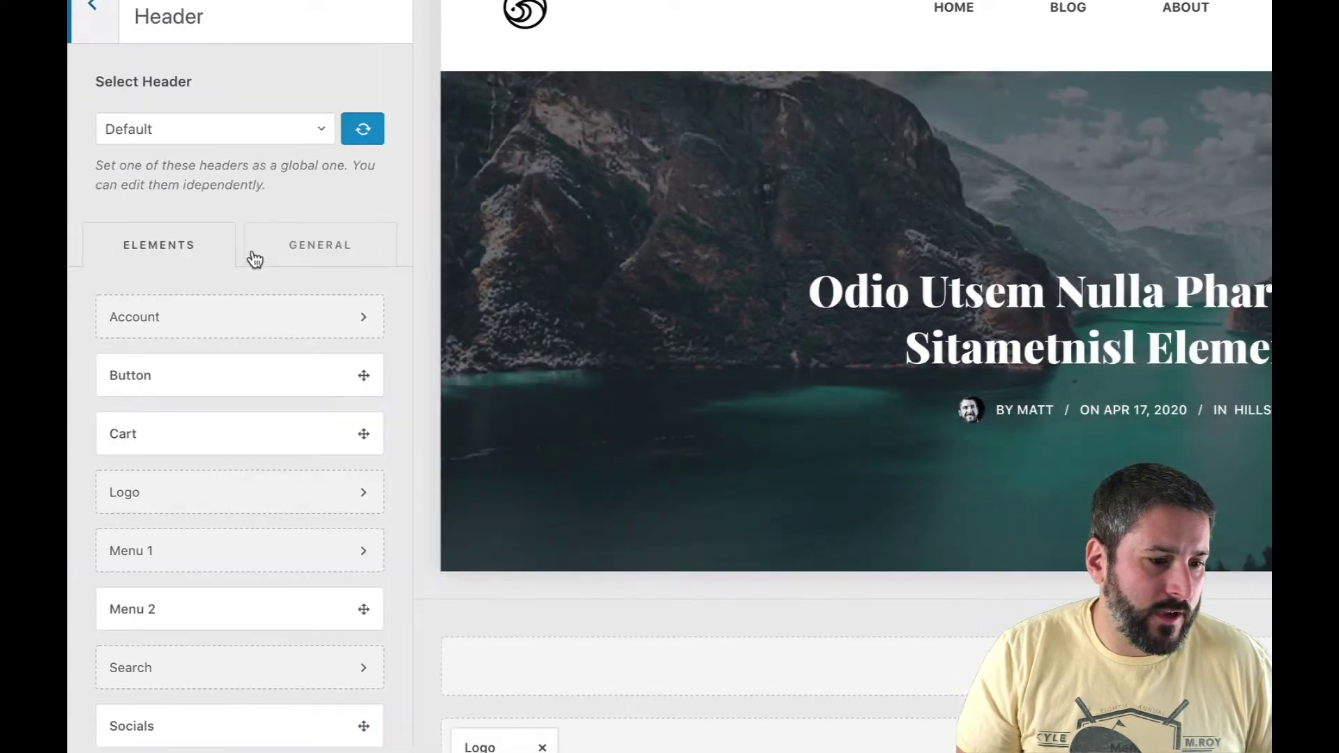
click(308, 136)
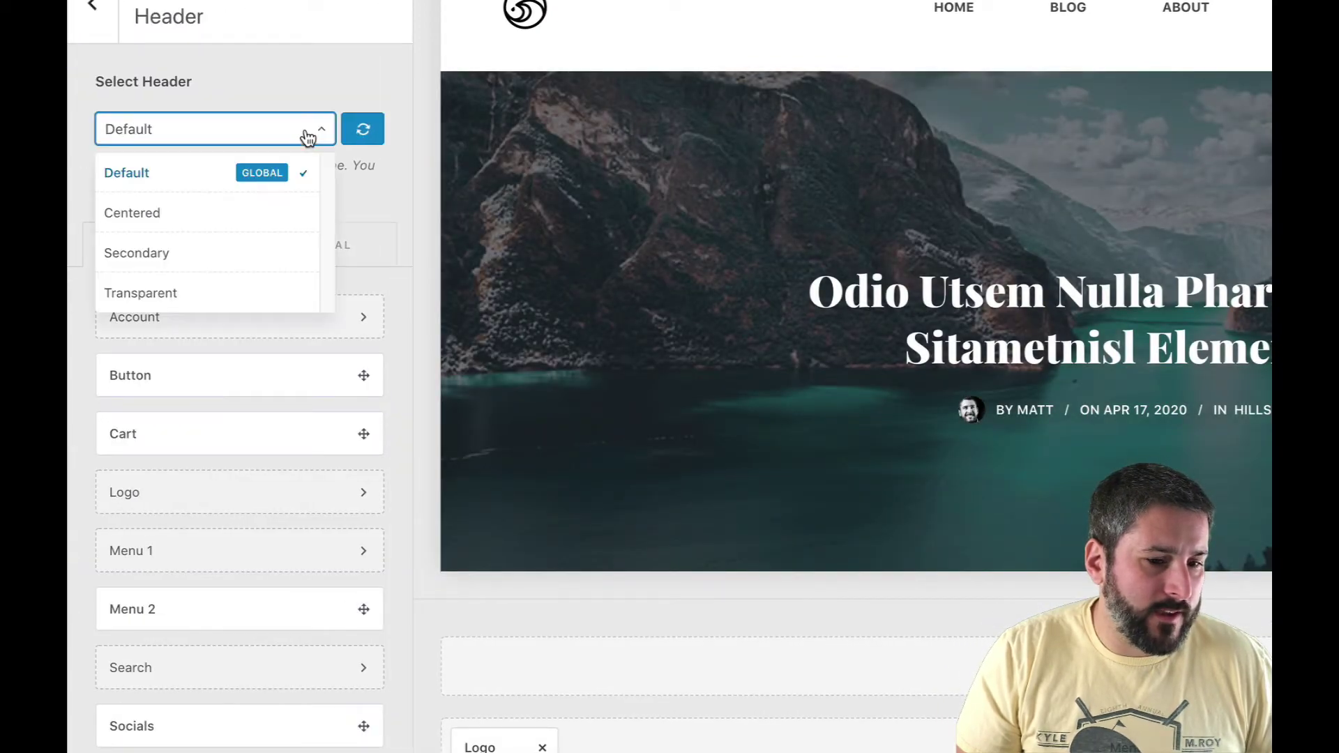
click(257, 293)
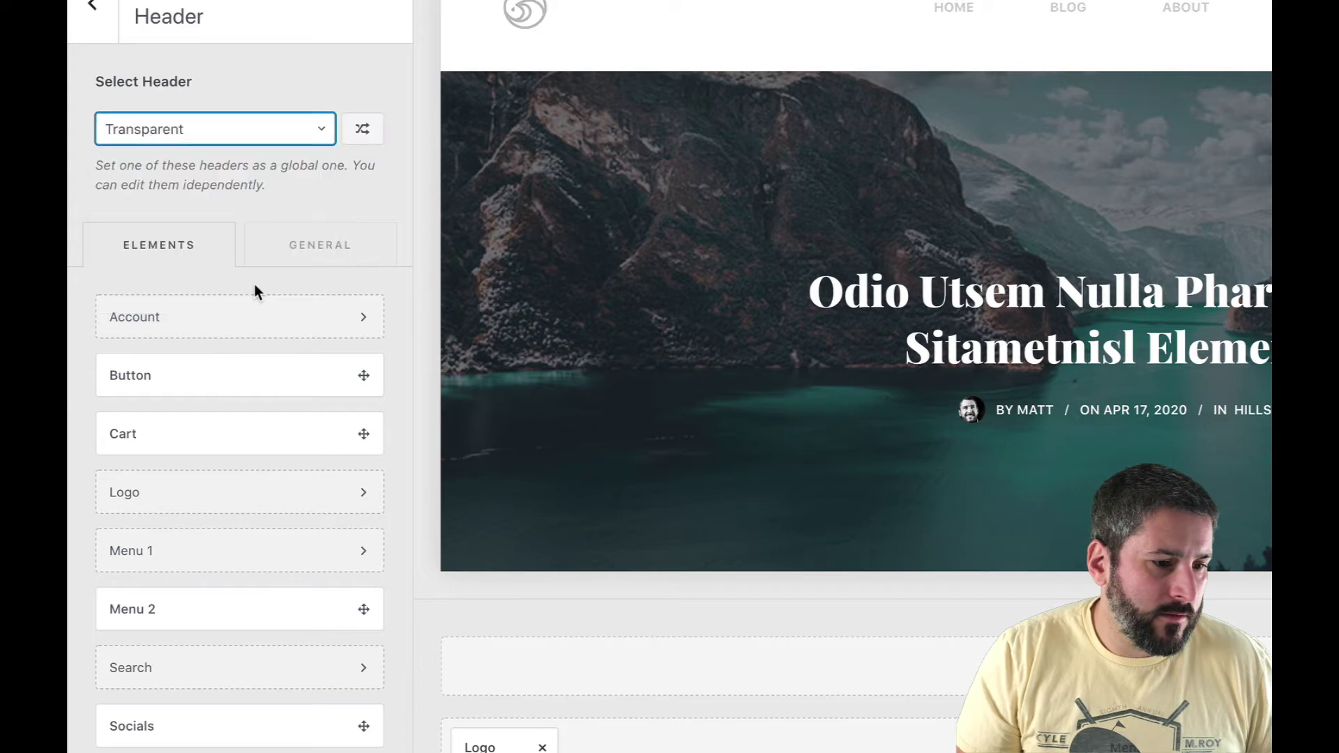
click(322, 132)
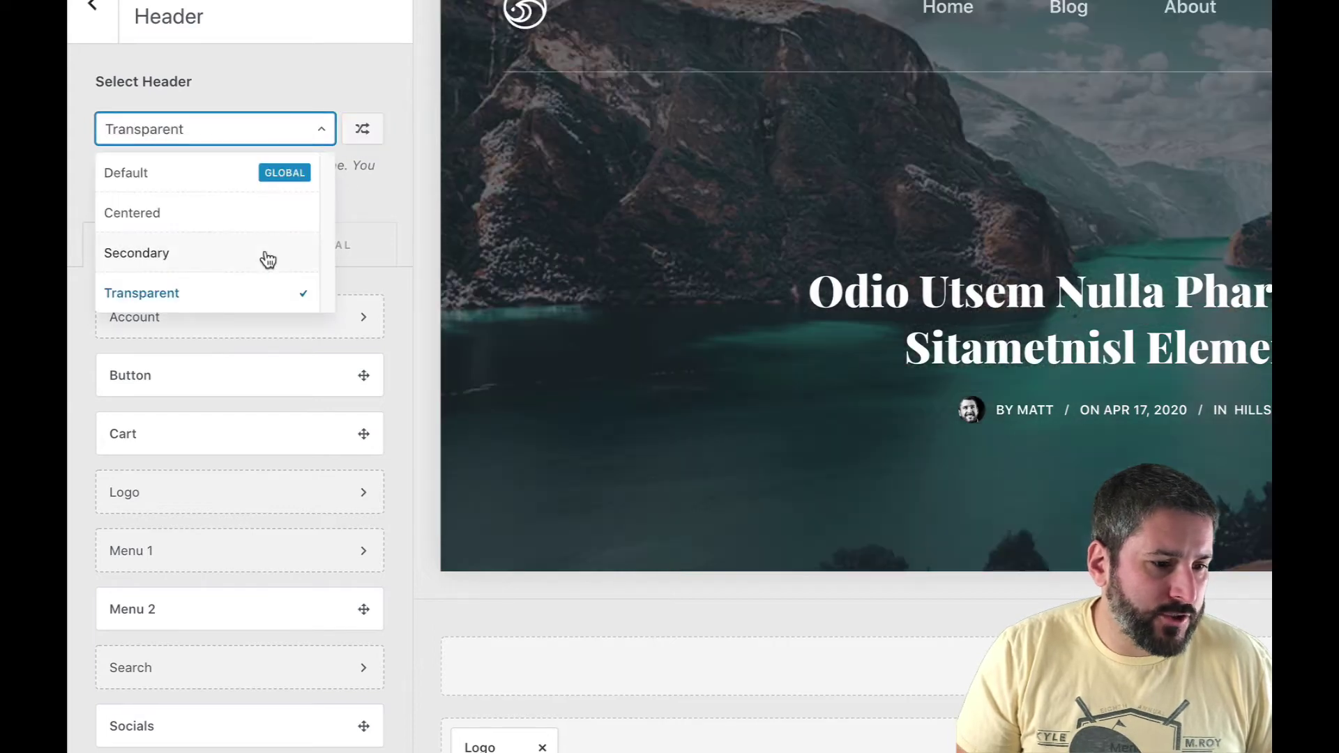
click(257, 215)
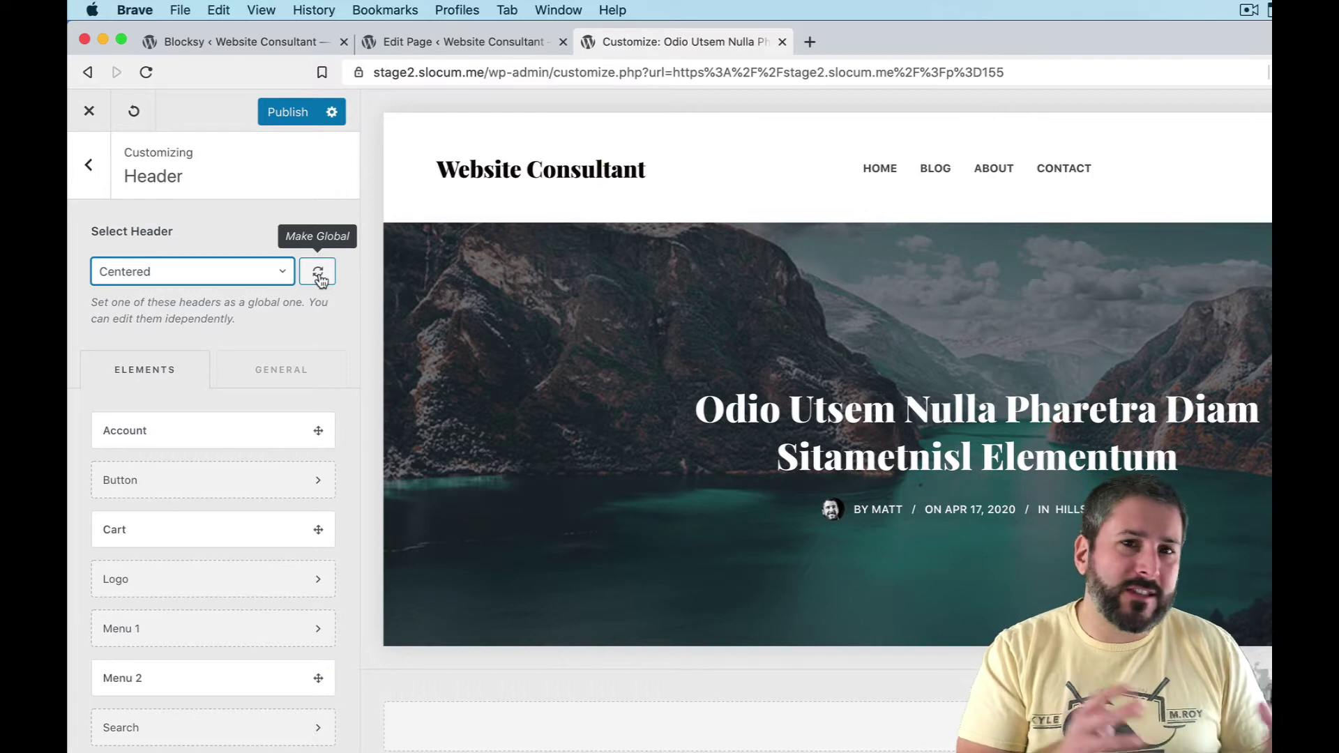
- Add an Include Single Post display condition to the Transparent header, save the conditions and publish the customizer changes
click(286, 276)
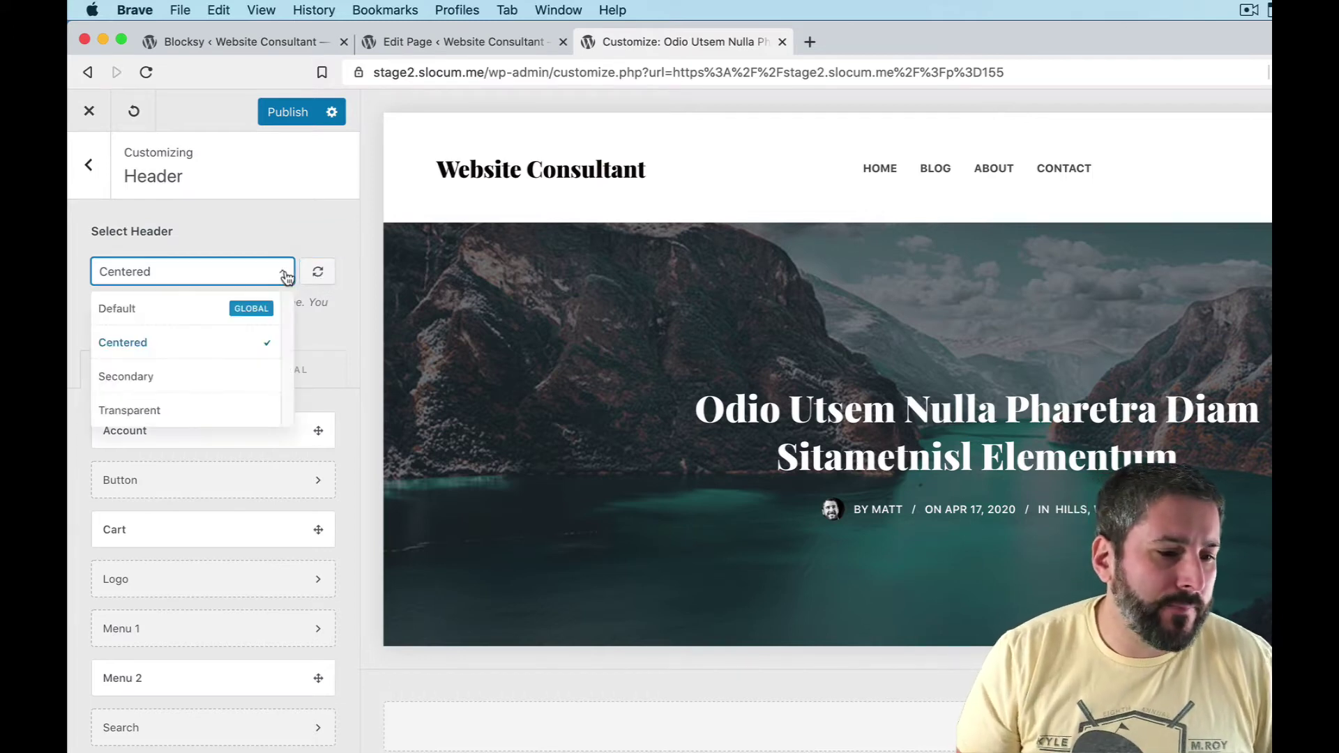
click(231, 415)
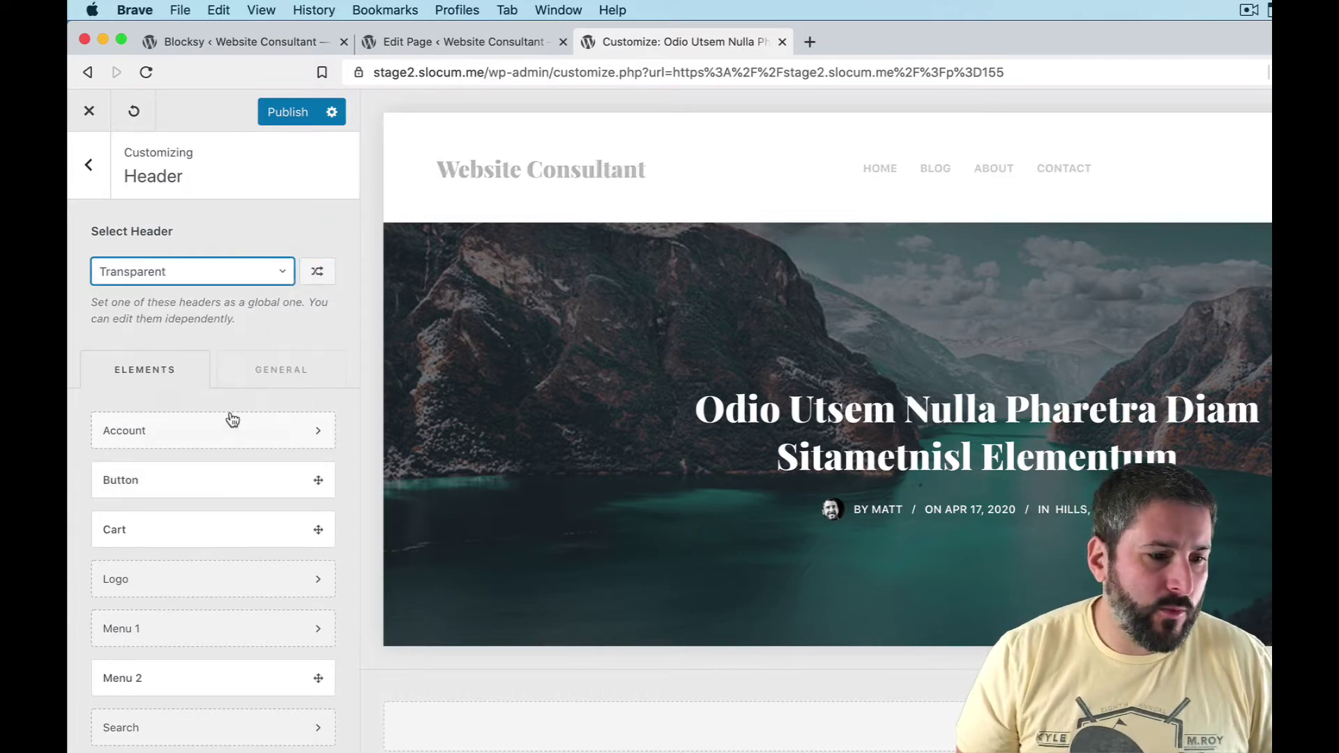
click(318, 273)
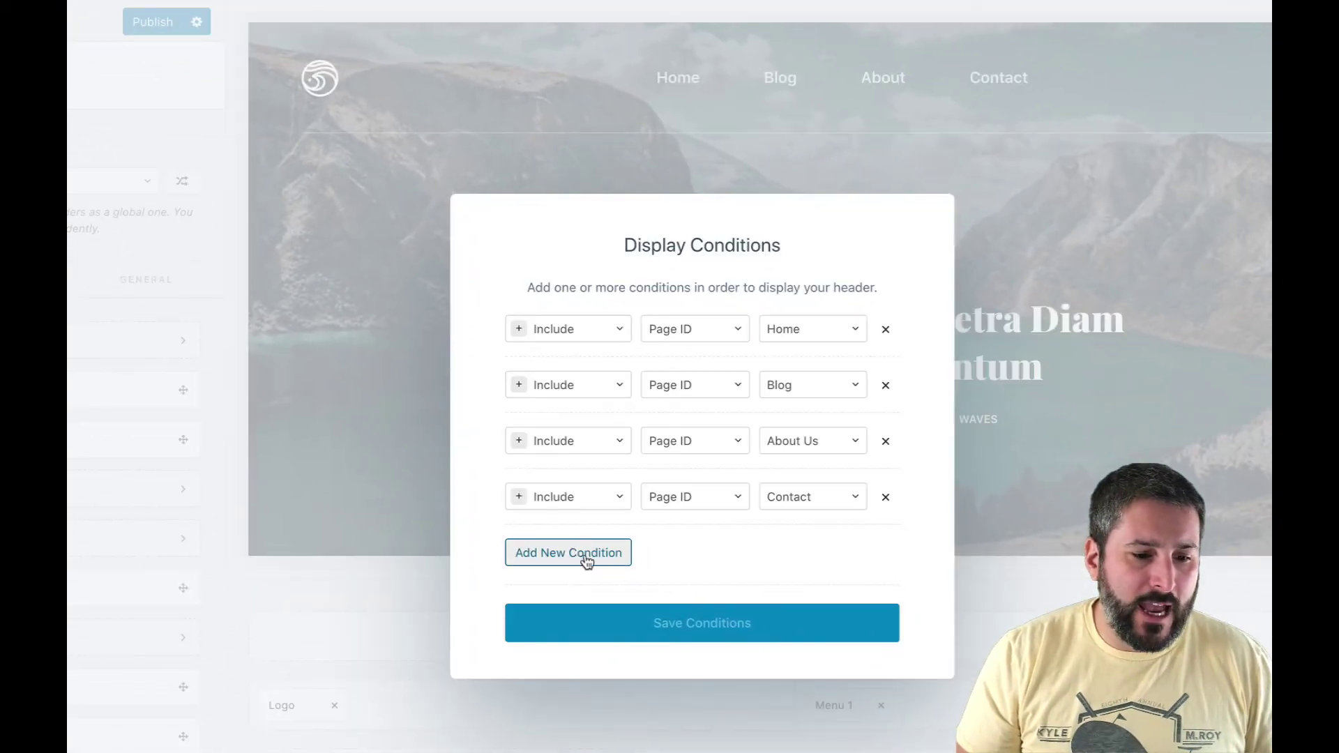
click(586, 562)
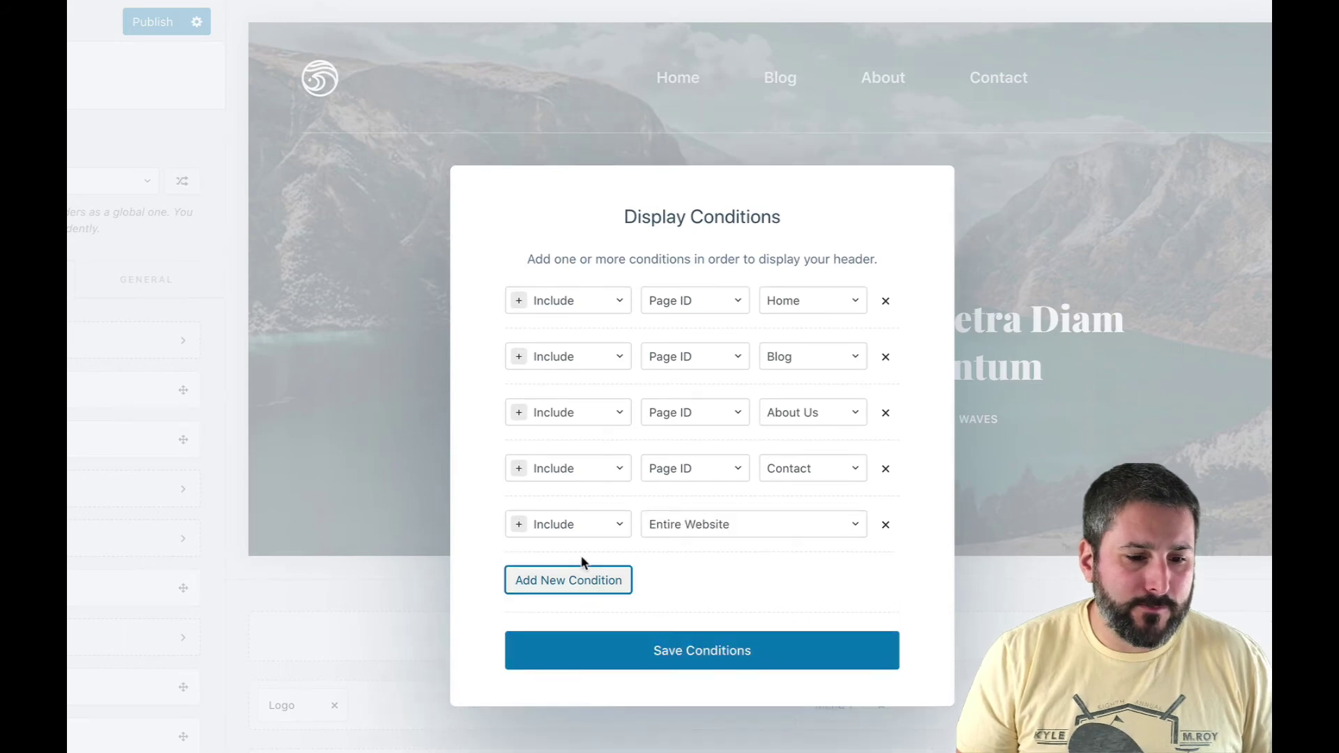
click(737, 532)
scroll(767, 631, down, 3)
mouse_move(861, 590)
mouse_down()
mouse_move(863, 653)
mouse_move(861, 608)
mouse_up()
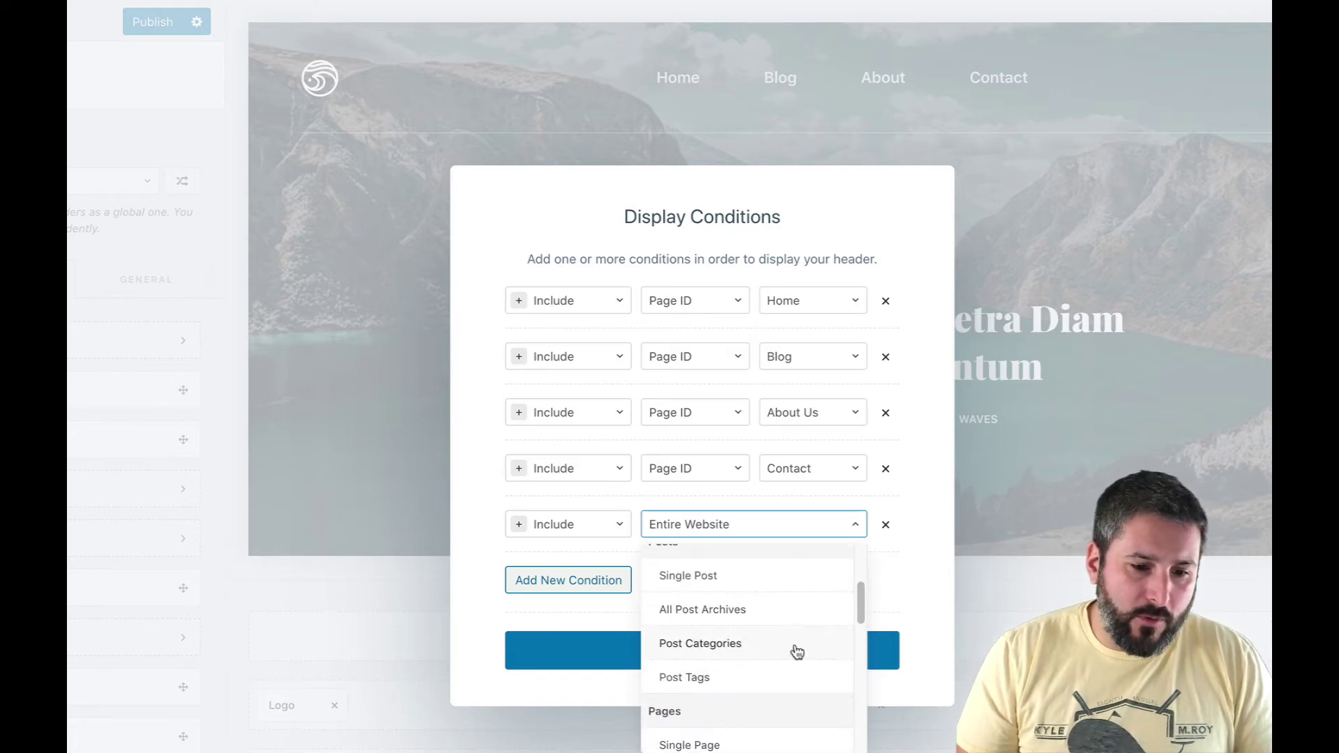
click(757, 585)
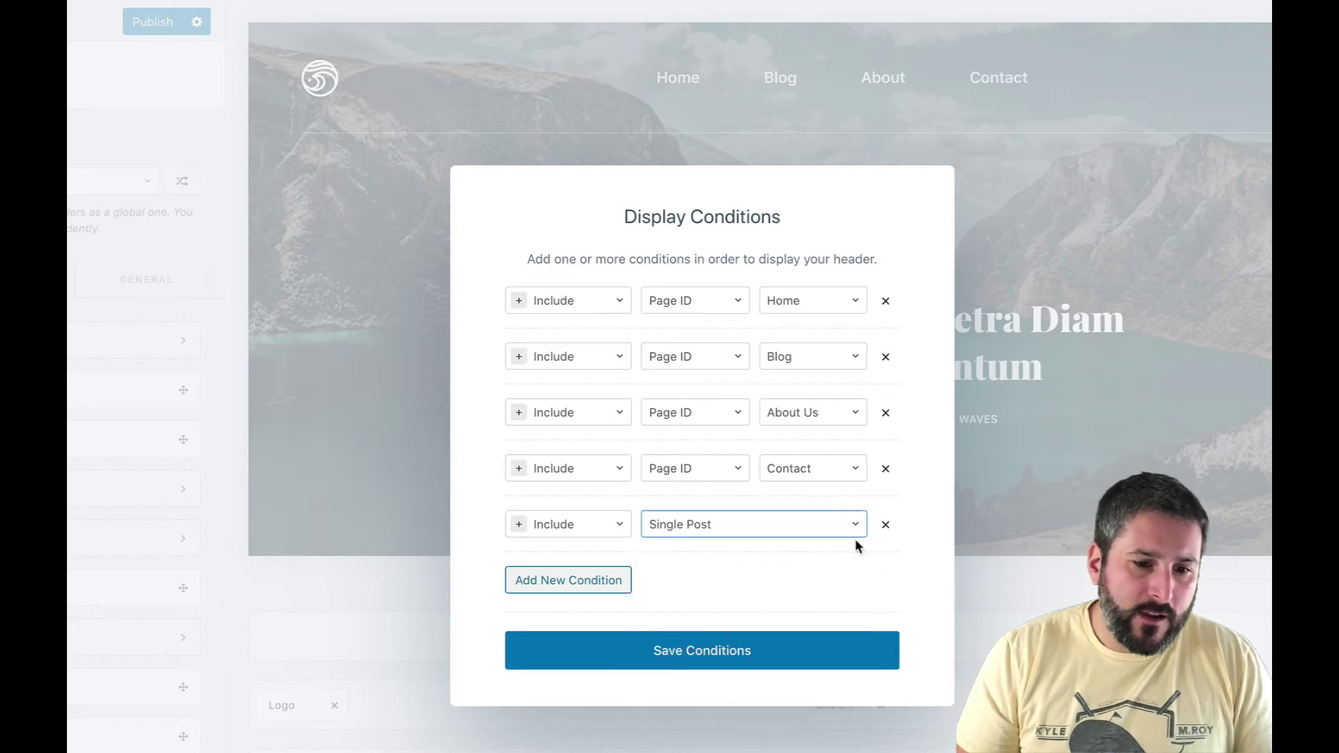
click(727, 660)
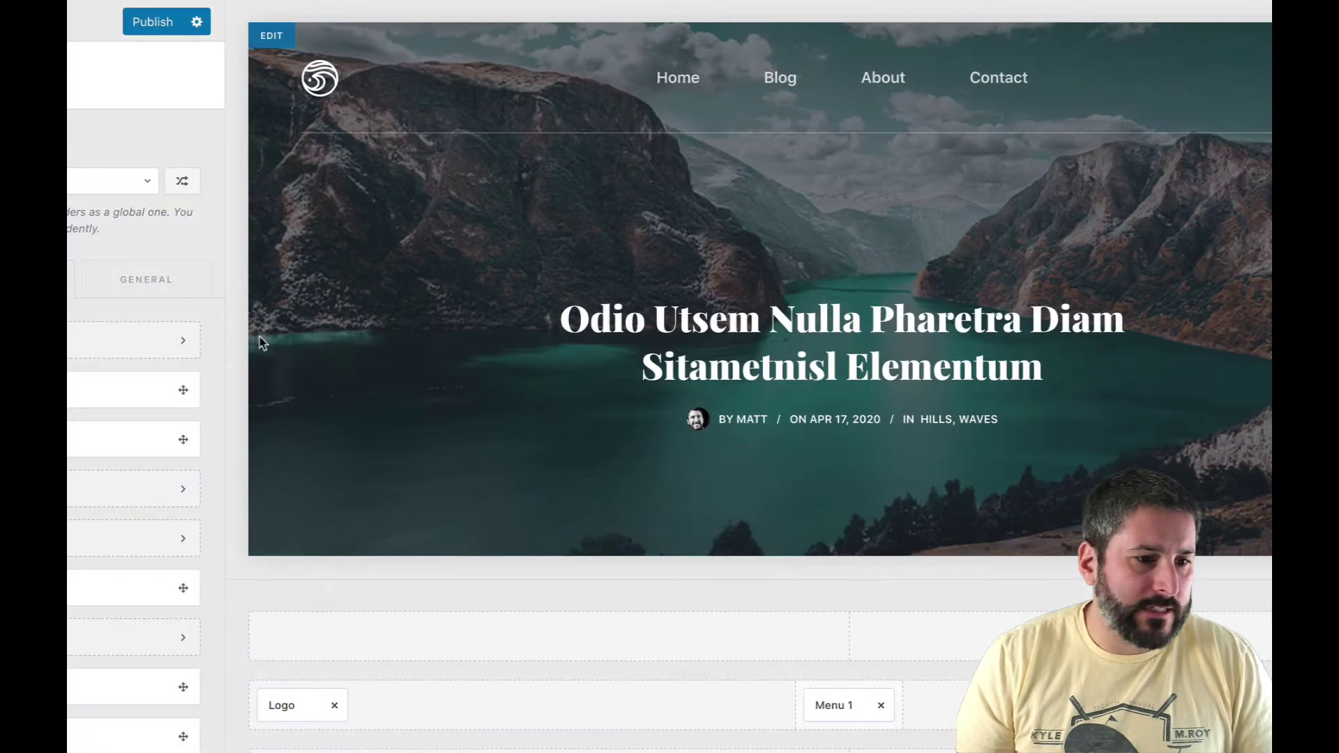
click(154, 23)
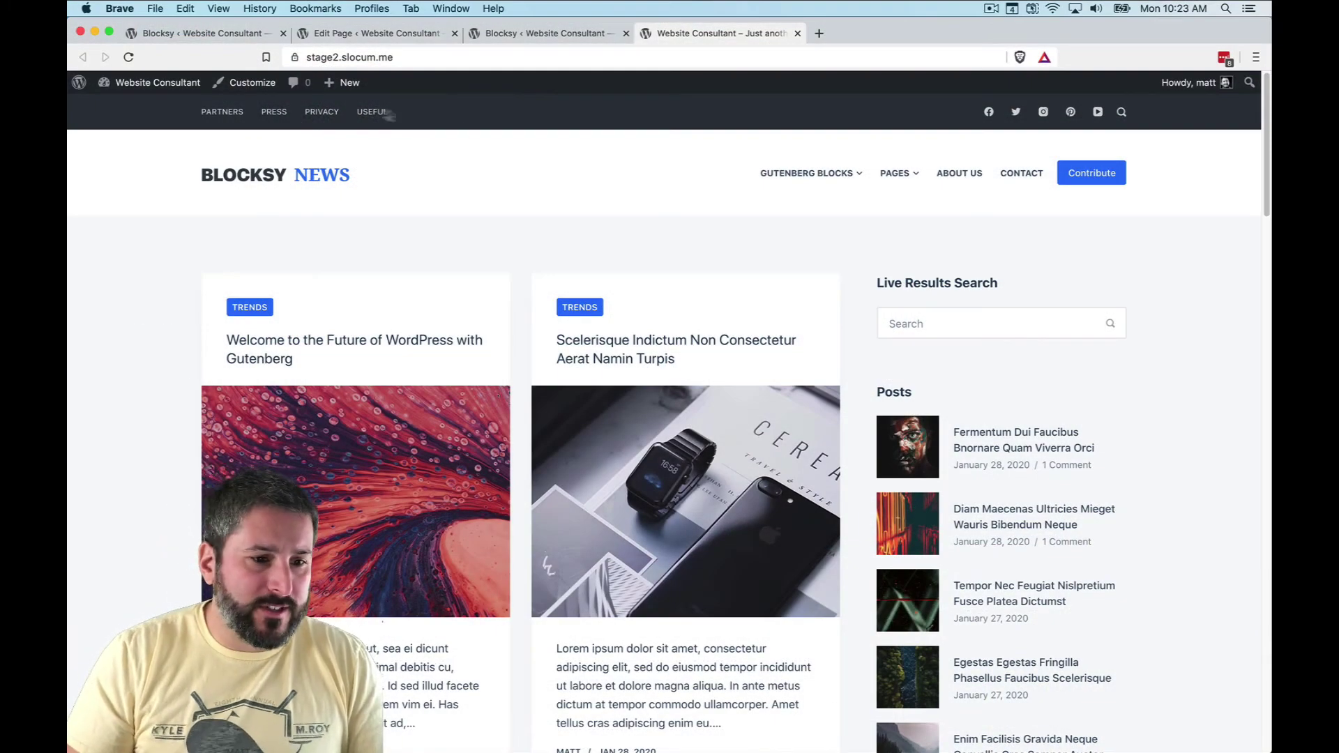
- Create a new page titled with the site owner's first name followed by "Page", and undo the stray text pasted into its body
mouse_move(349, 85)
click(346, 146)
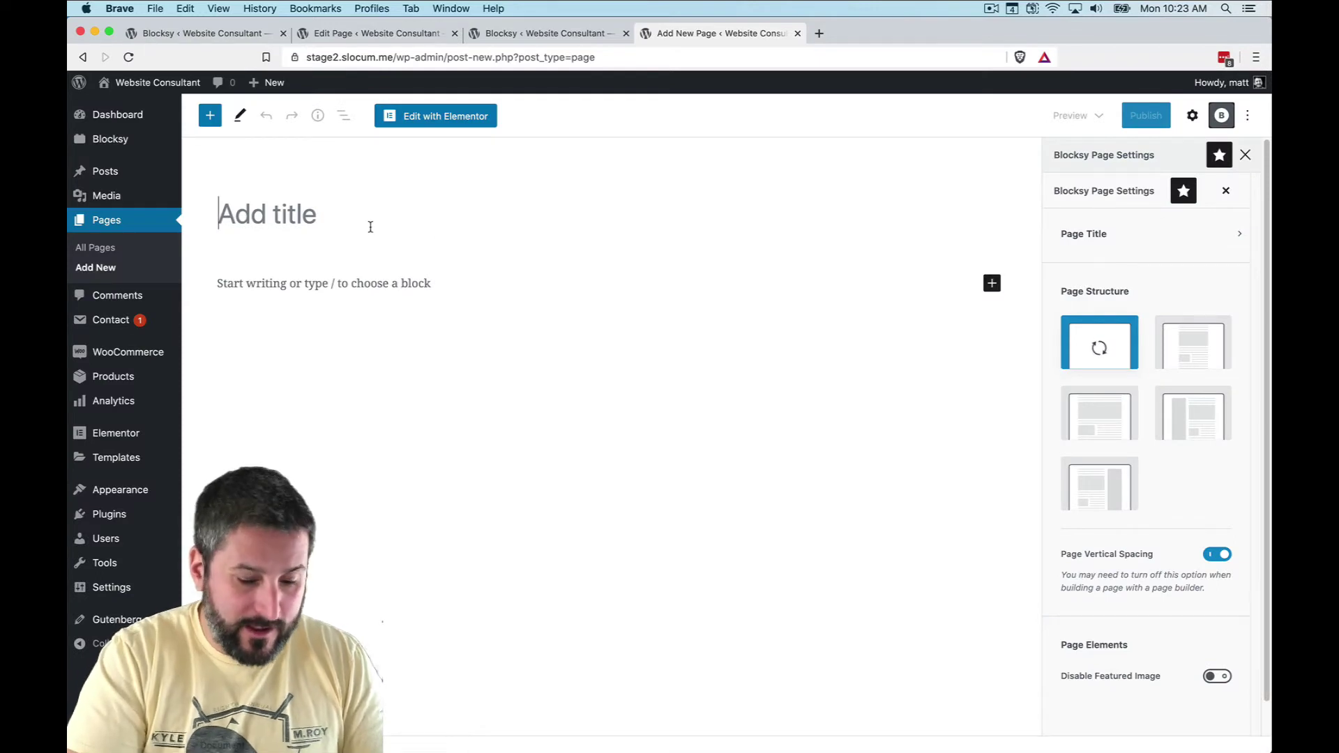
text(Matts Page)
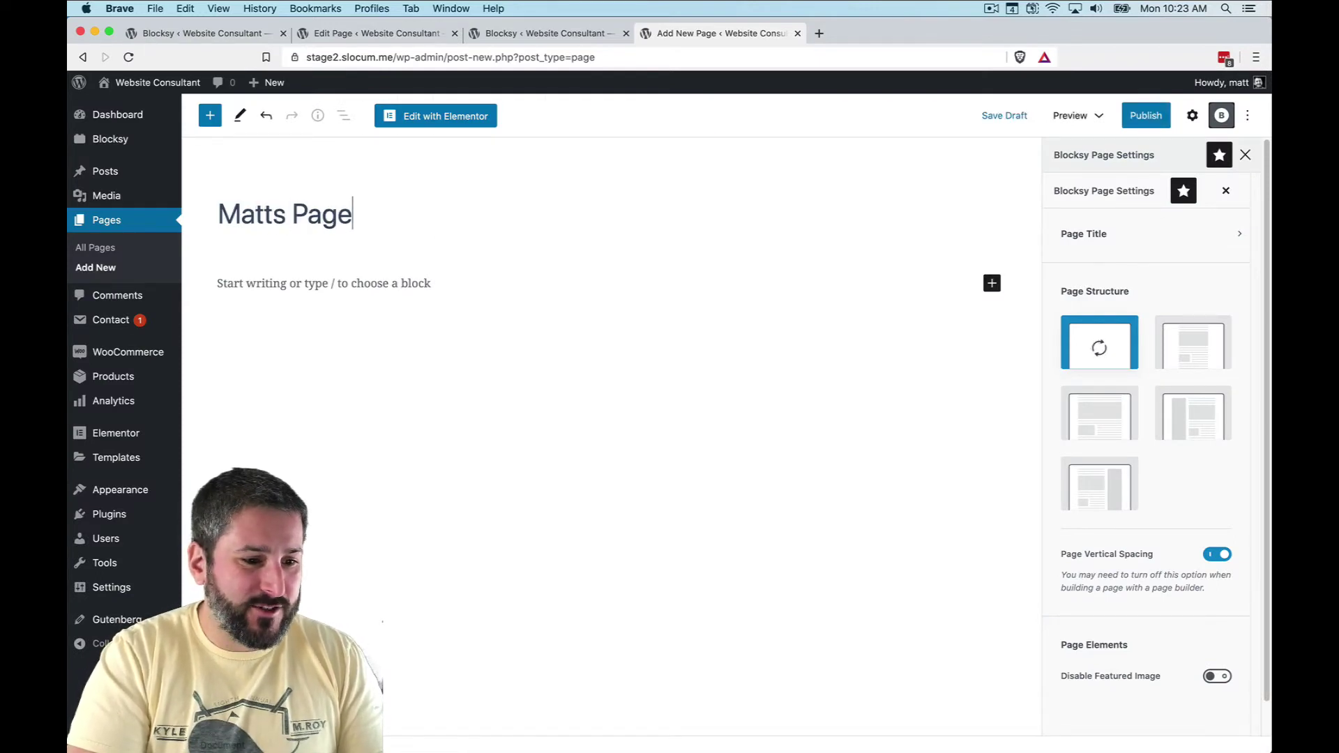
key(Return)
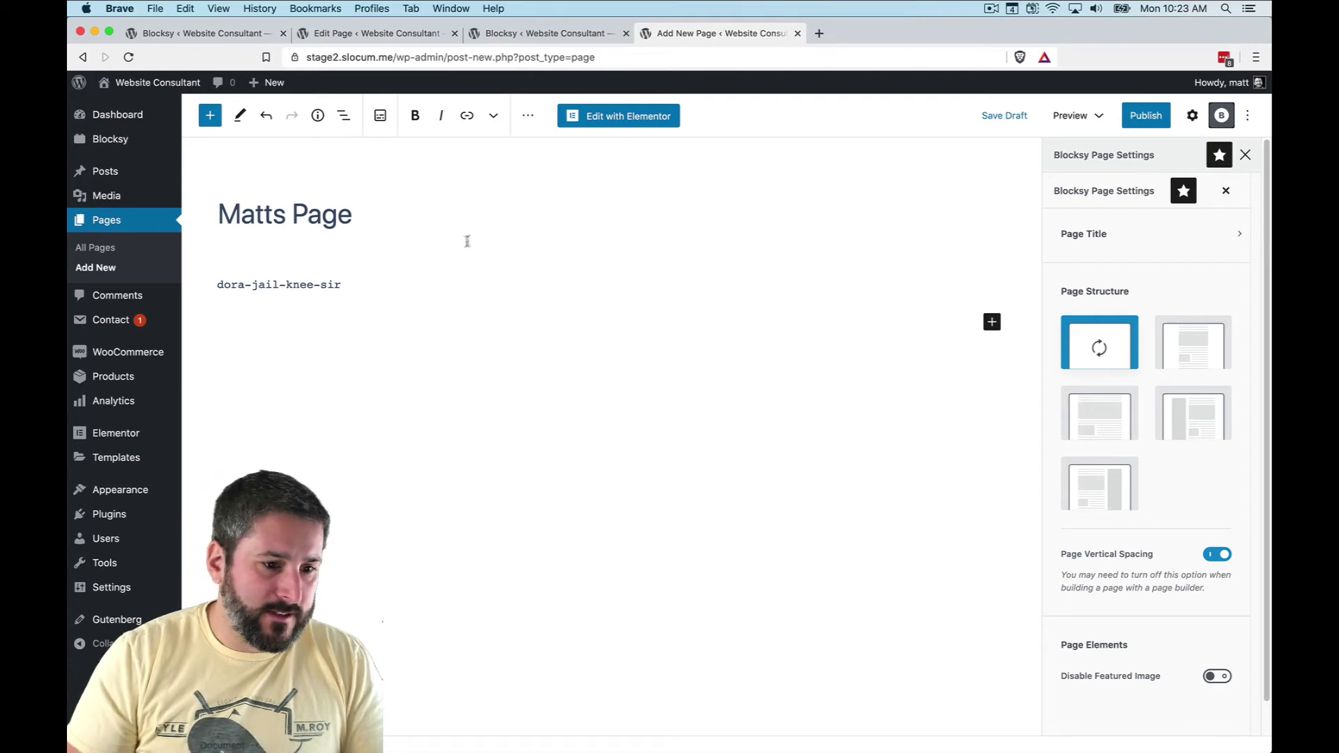
key(super+z)
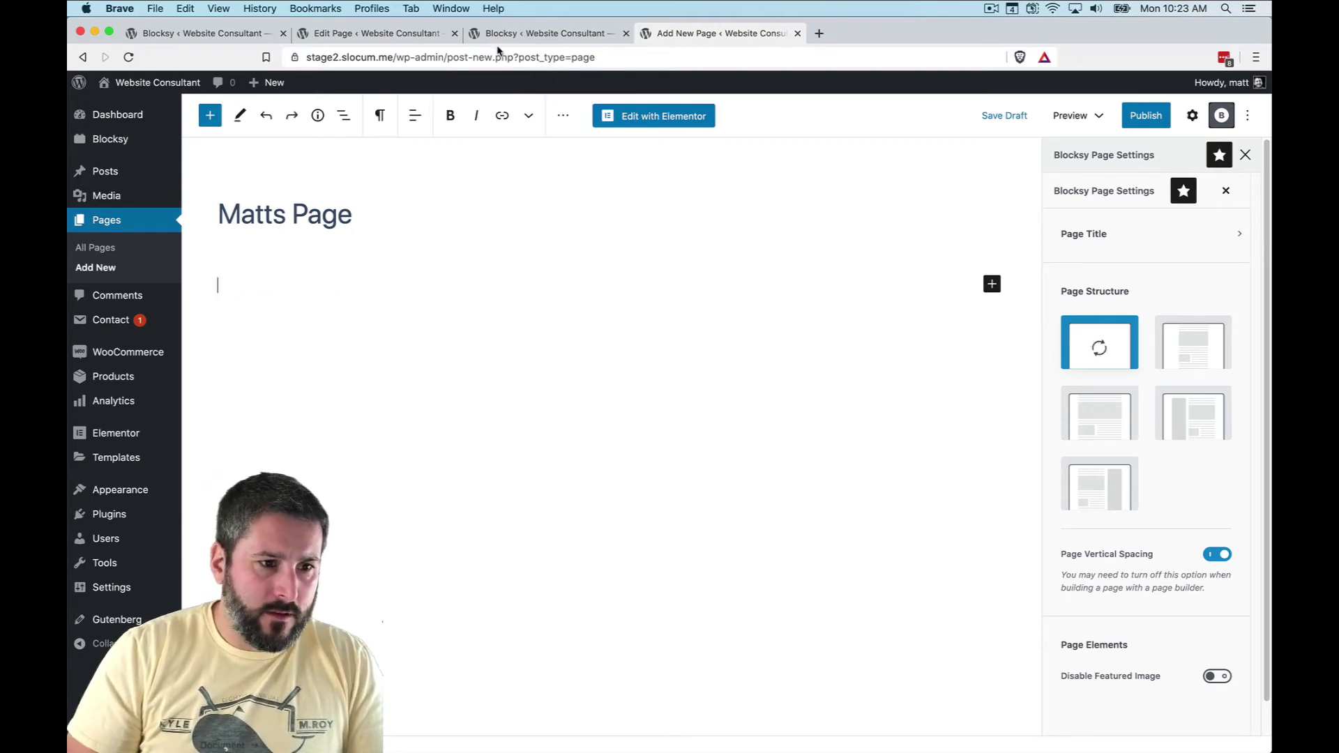
- Search the web for "ipsum" in a new browser tab and open the lipsum.com Lorem Ipsum generator
key(super+t)
text(ipsum)
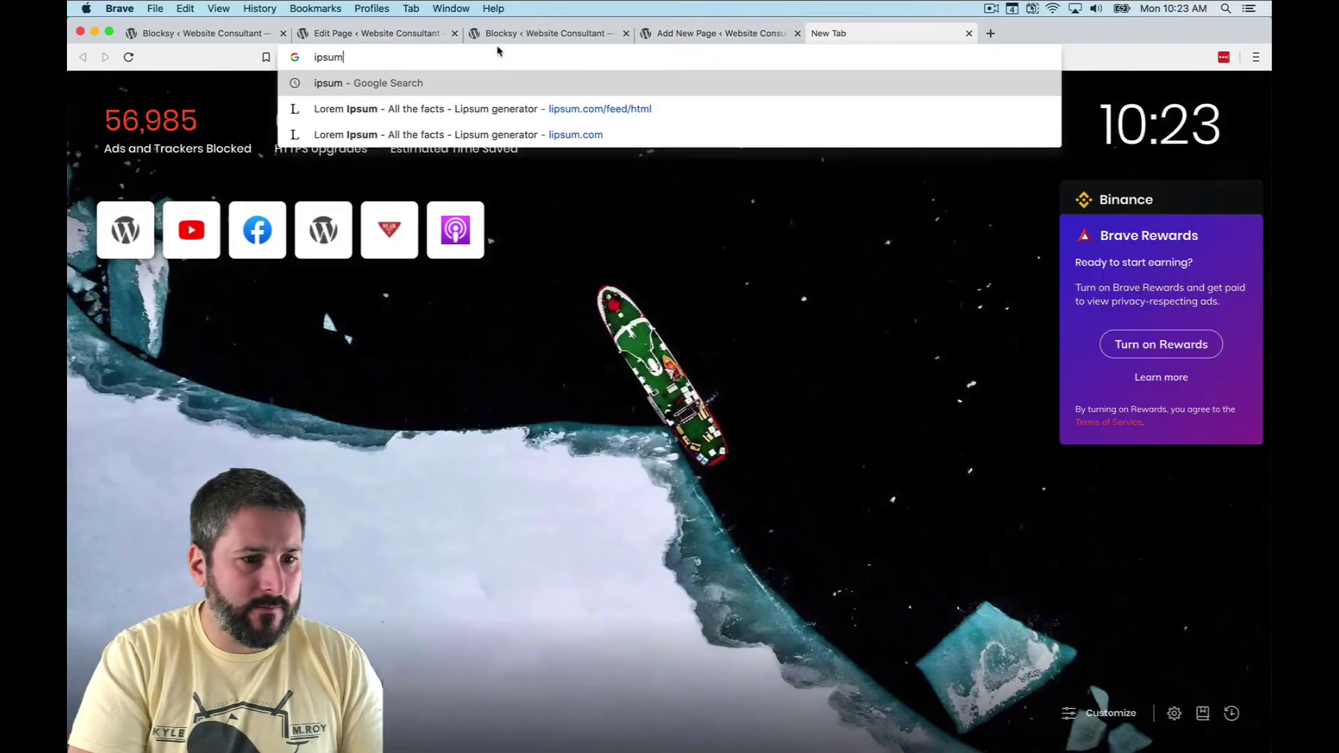
key(Return)
click(351, 222)
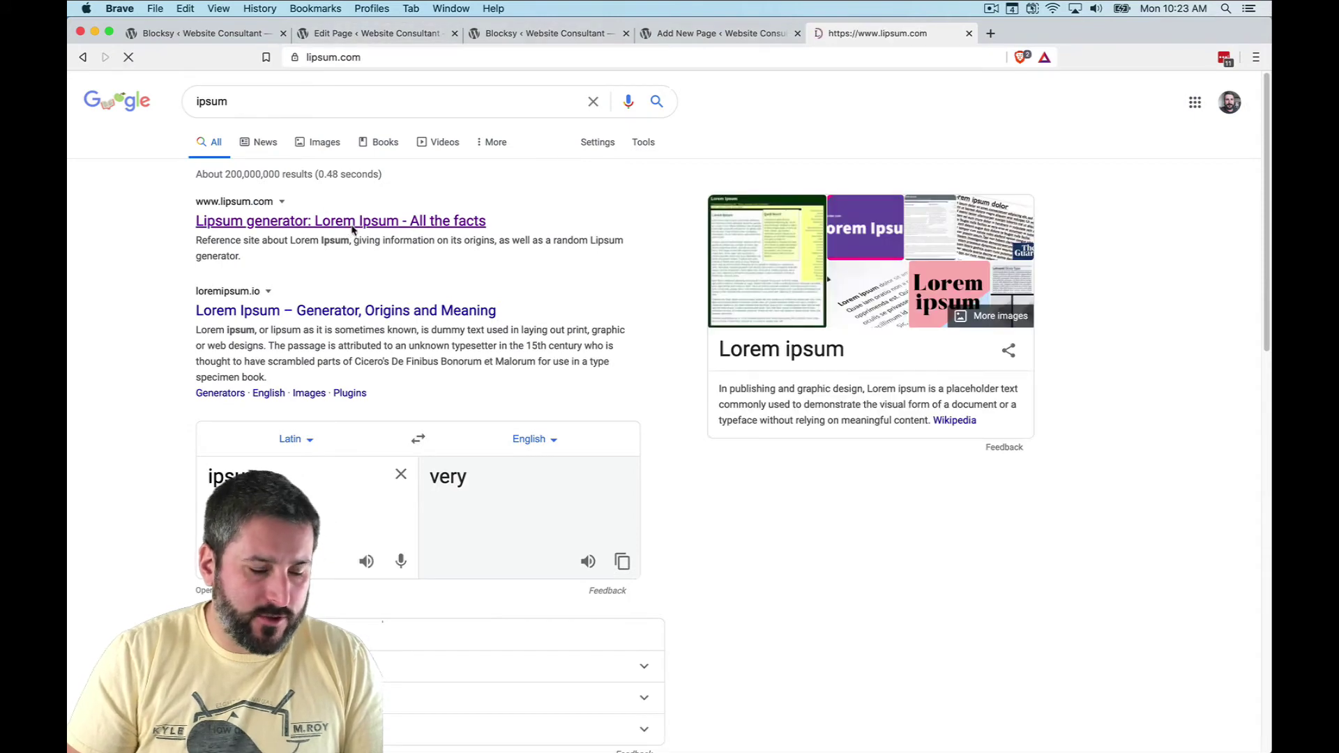
- Generate five paragraphs of Lorem Ipsum and copy the first four into the body of the new page
click(878, 705)
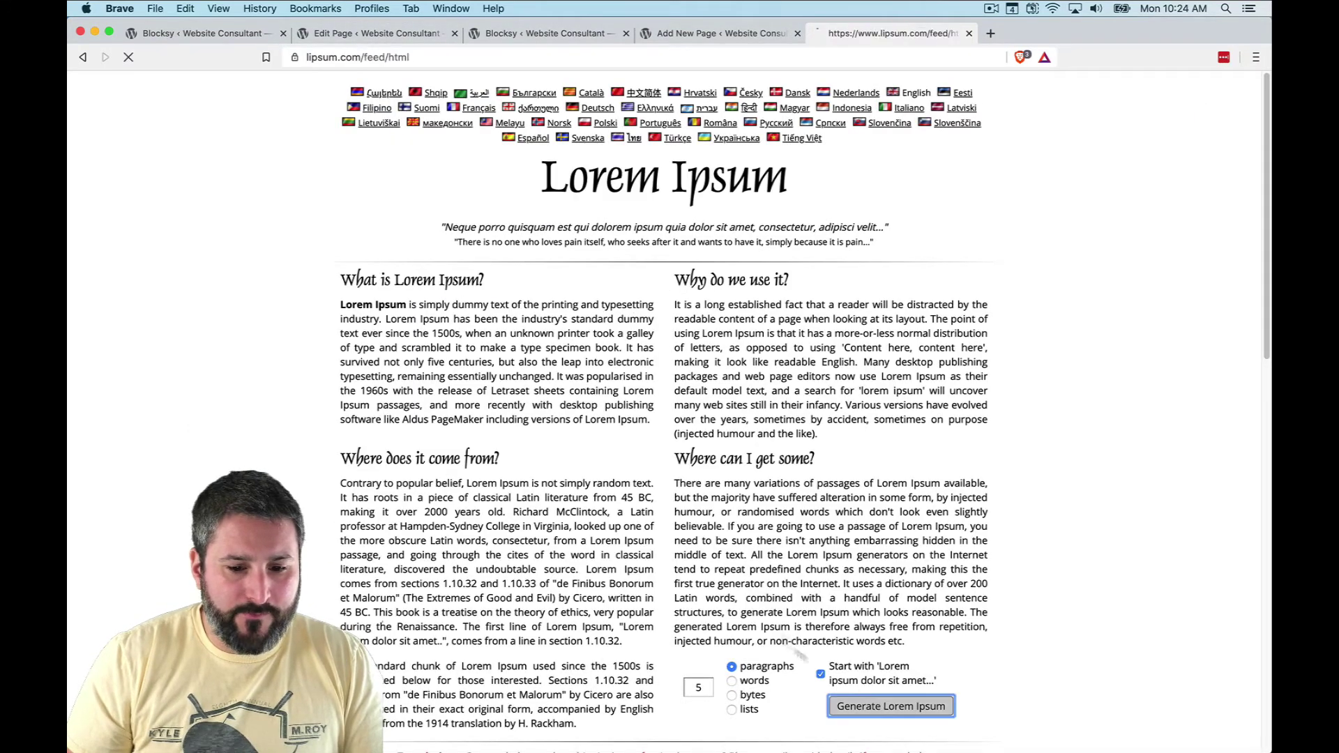
drag(342, 277, 741, 569)
key(super+c)
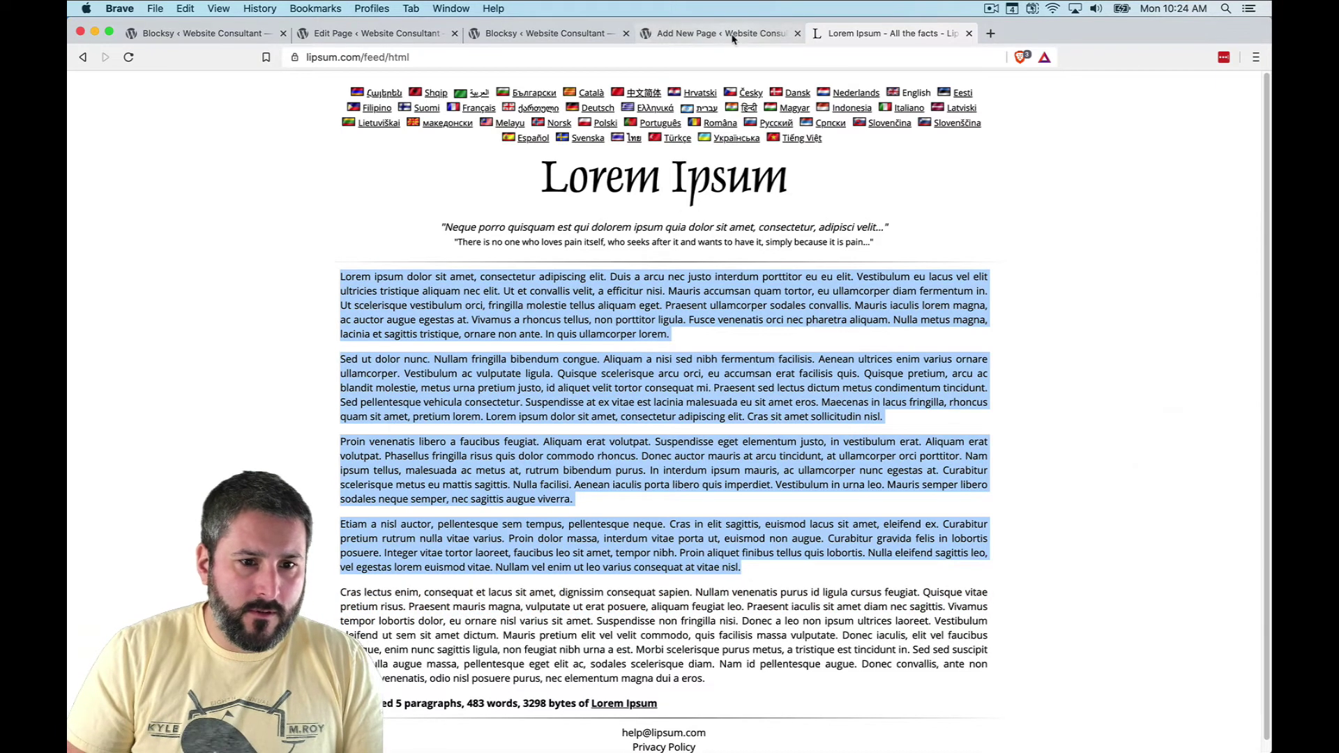
click(725, 33)
key(super+v)
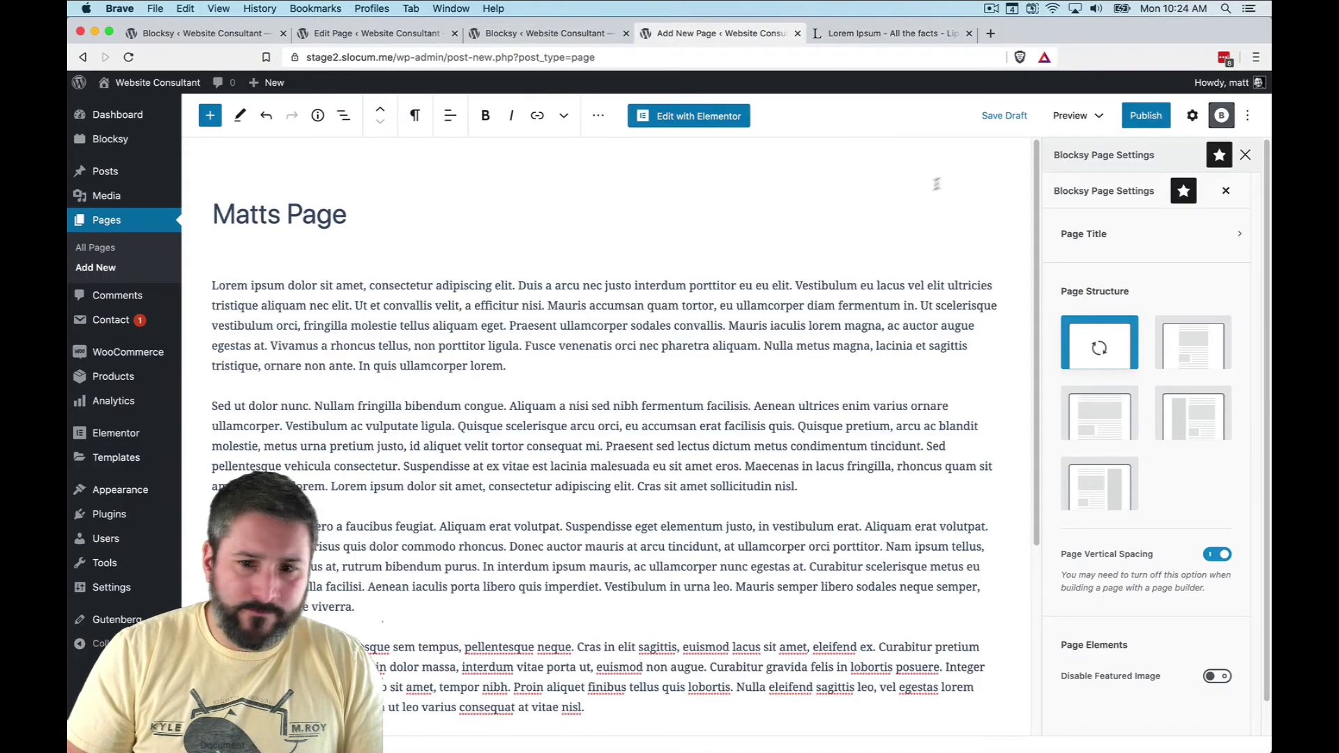
- Publish the new page, view it on the live site, and close the Lorem Ipsum generator tab
click(1146, 116)
click(1158, 119)
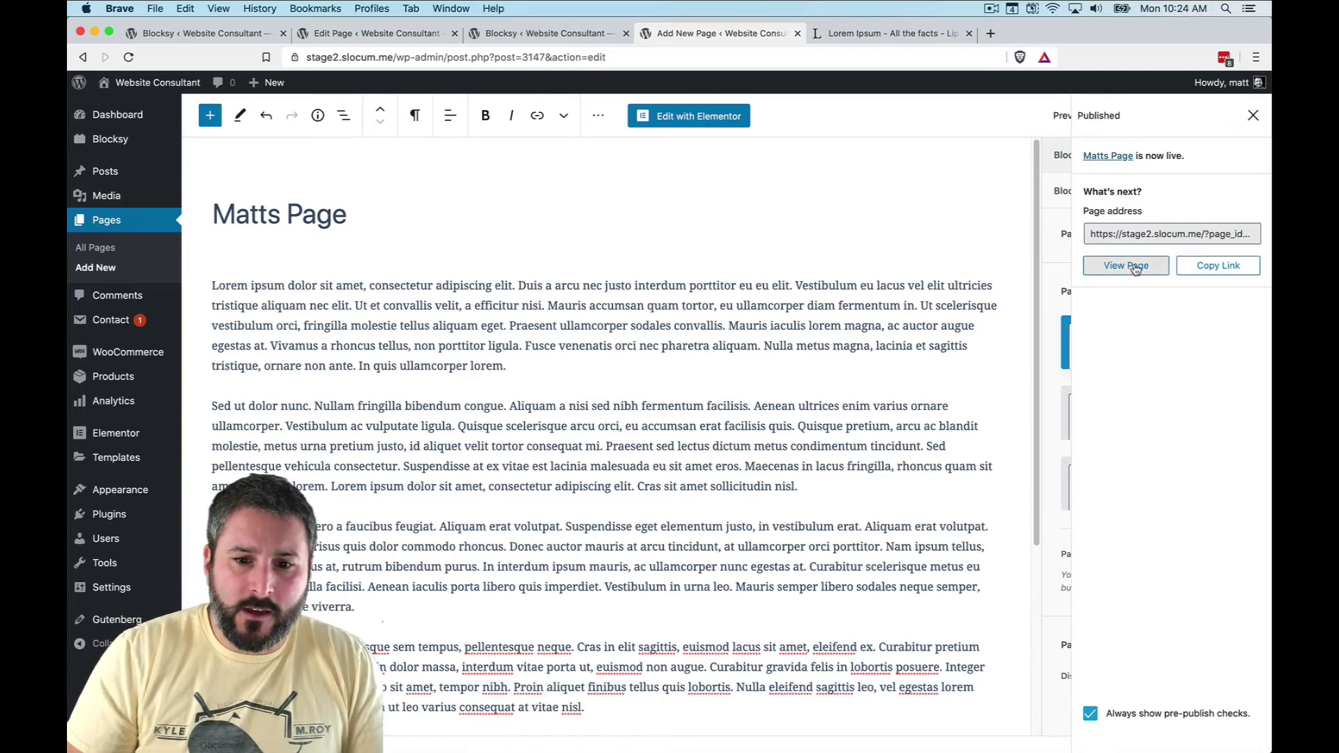
click(1125, 265)
click(969, 33)
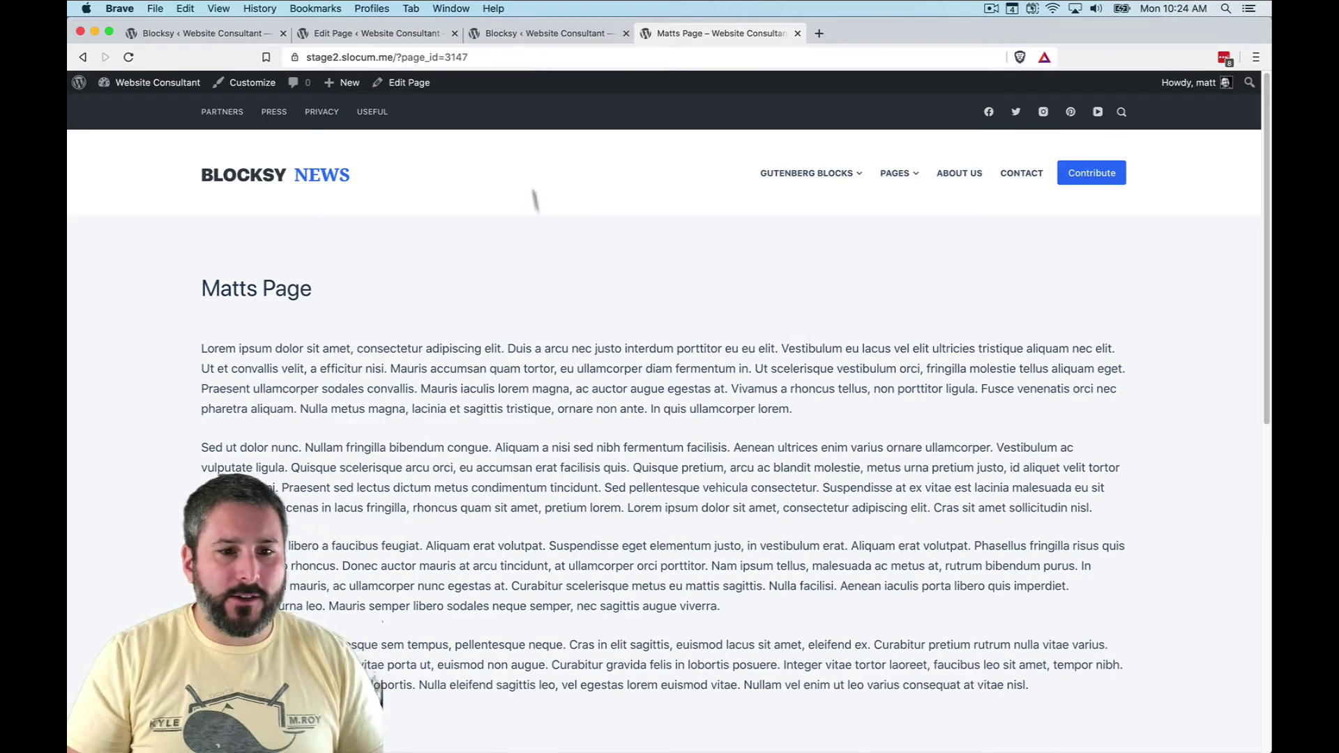
- Reopen the published page in the editor with its Blocksy Page Settings showing
click(423, 84)
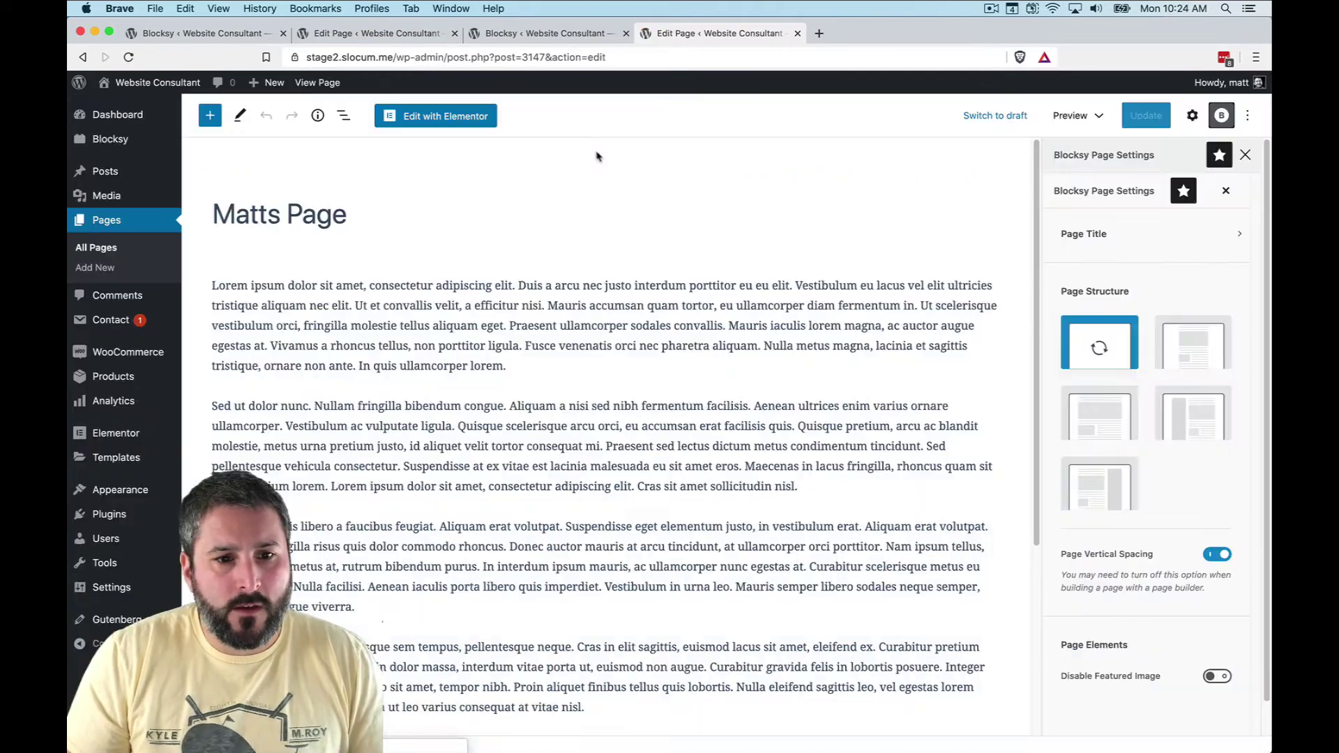
click(1221, 117)
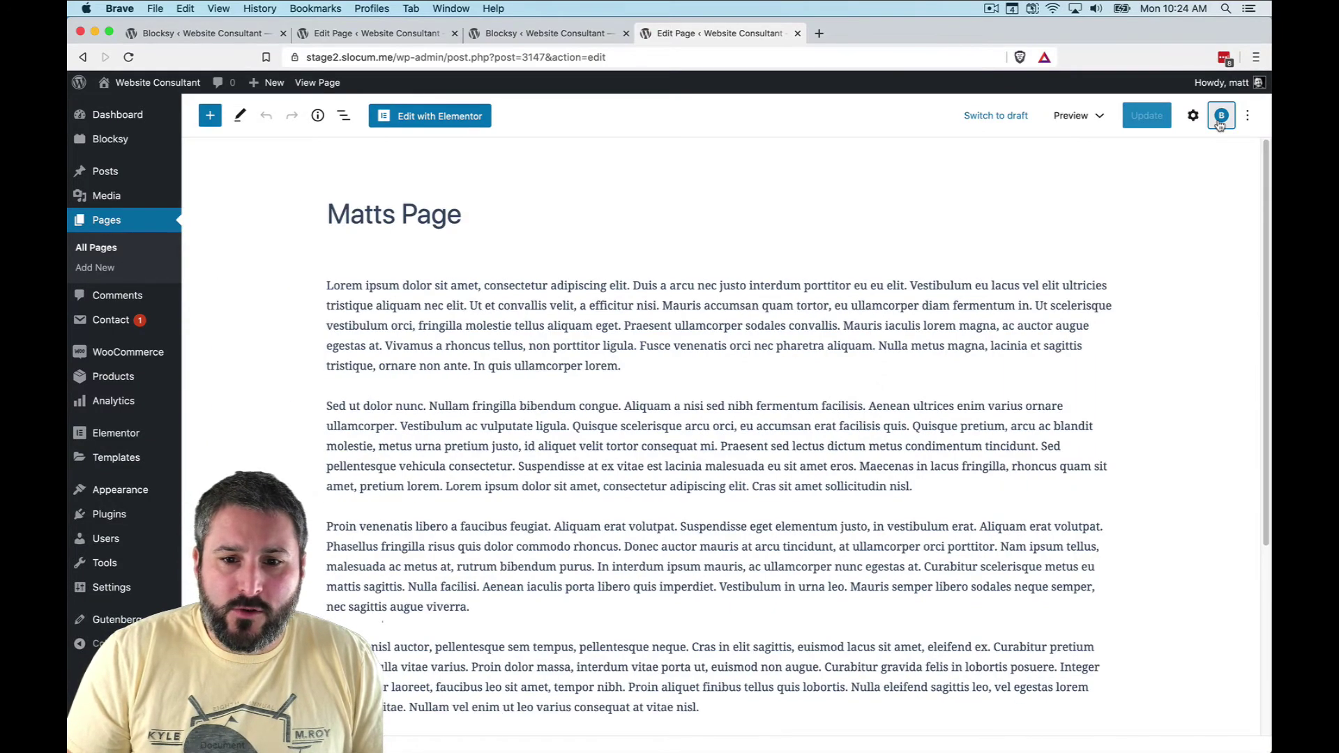
click(1221, 117)
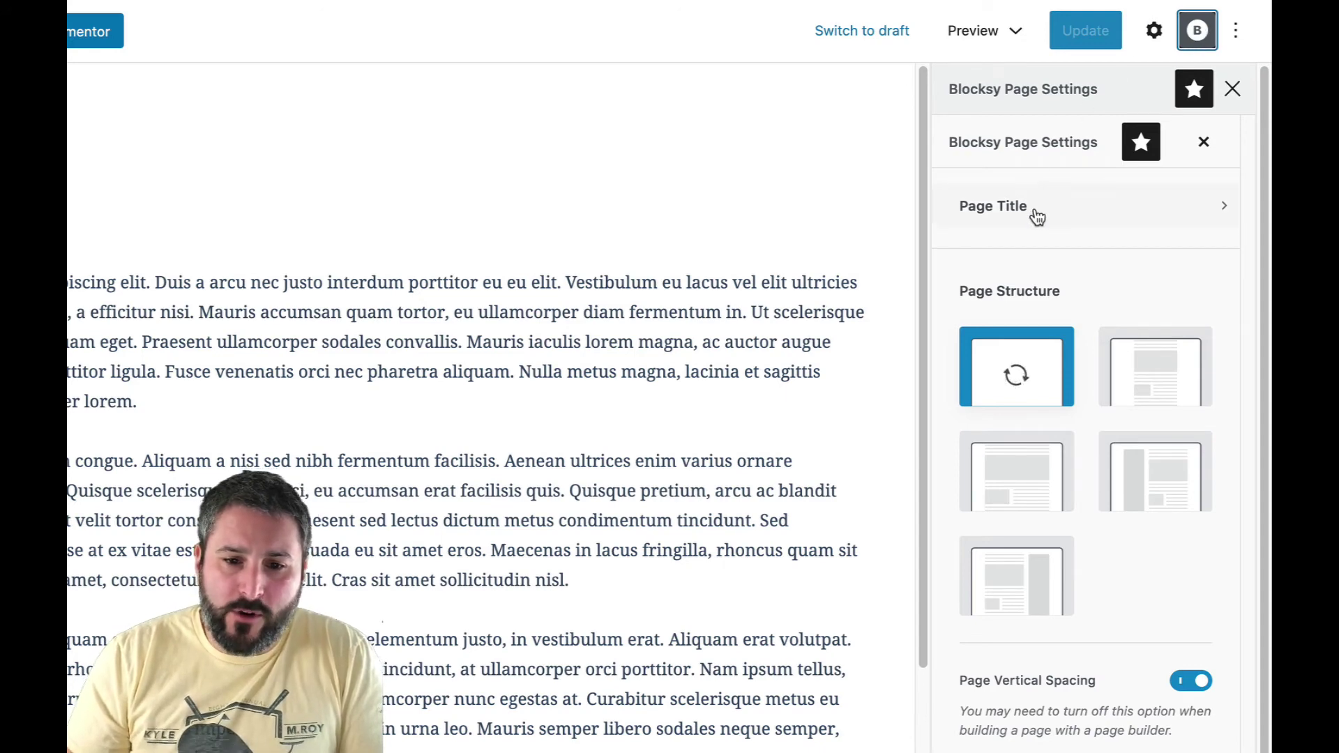
- Set the page's Page Title option to Custom and choose the Type 2 layout
click(1067, 216)
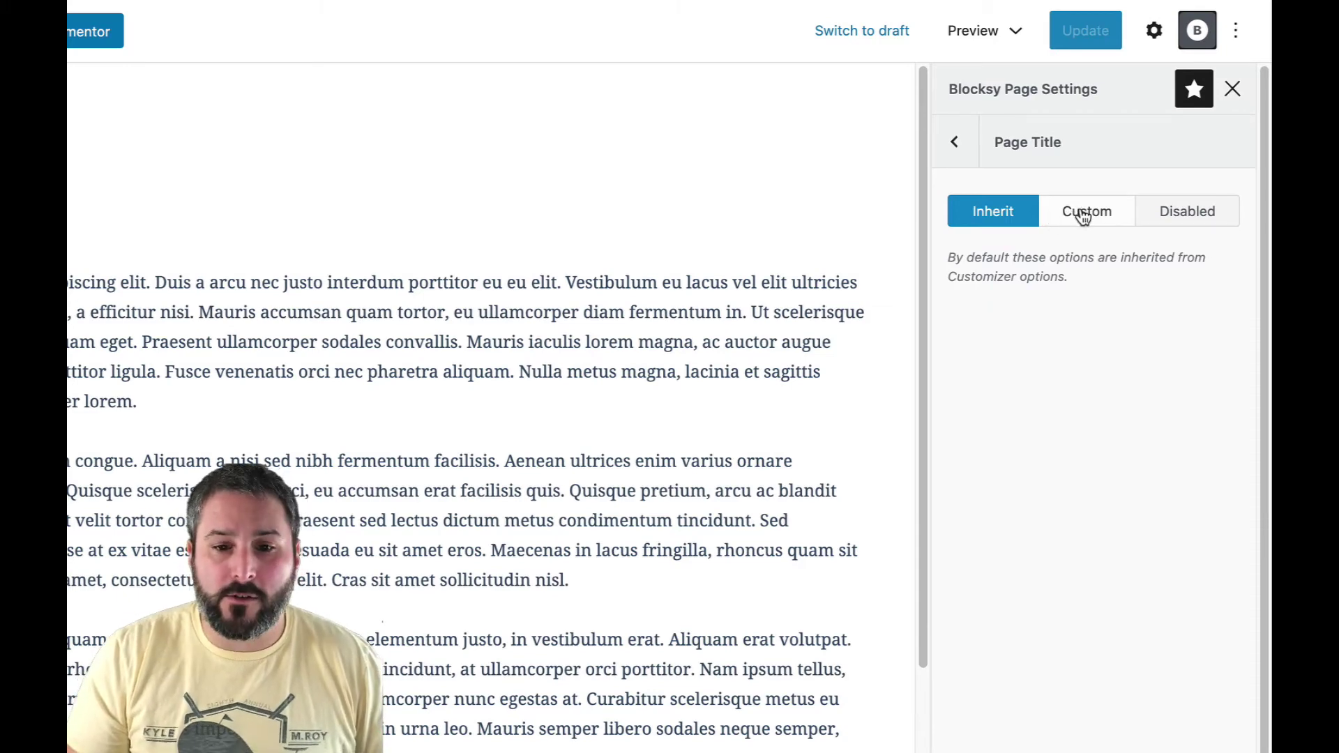
click(1084, 216)
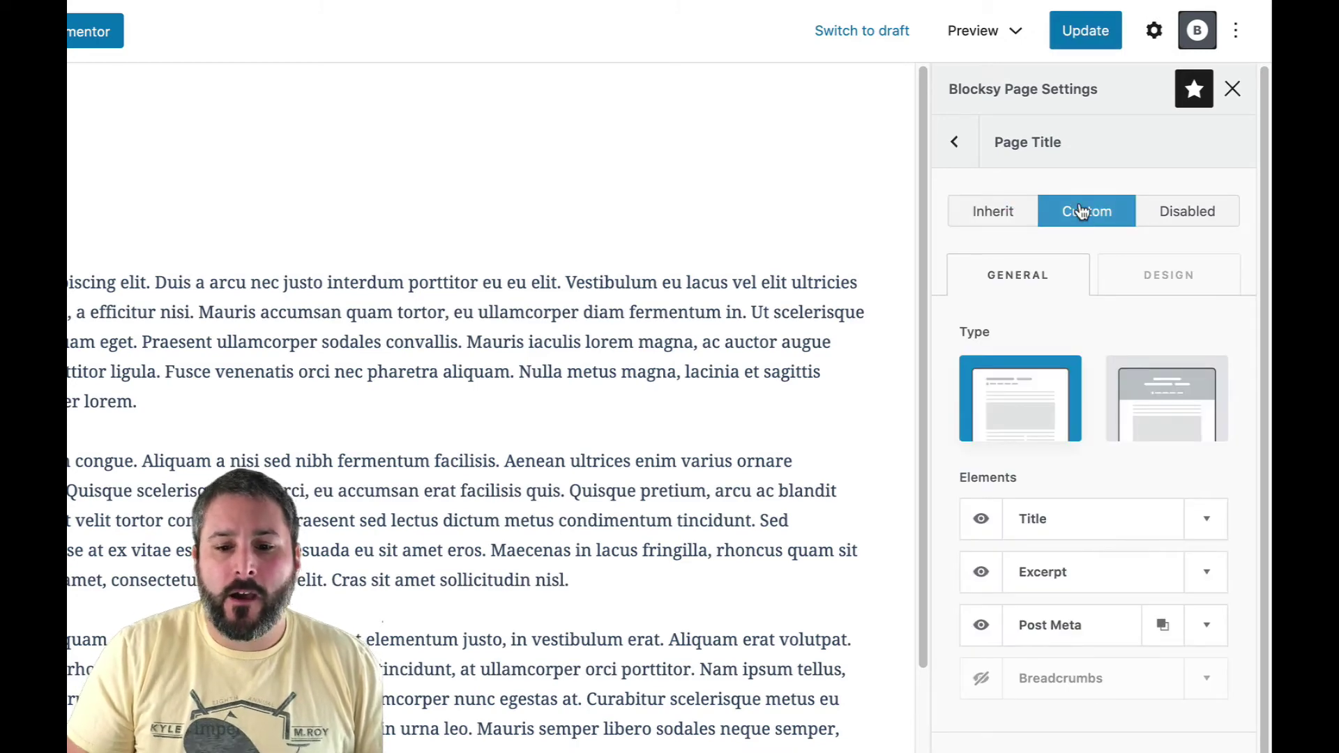
scroll(1185, 496, down, 1)
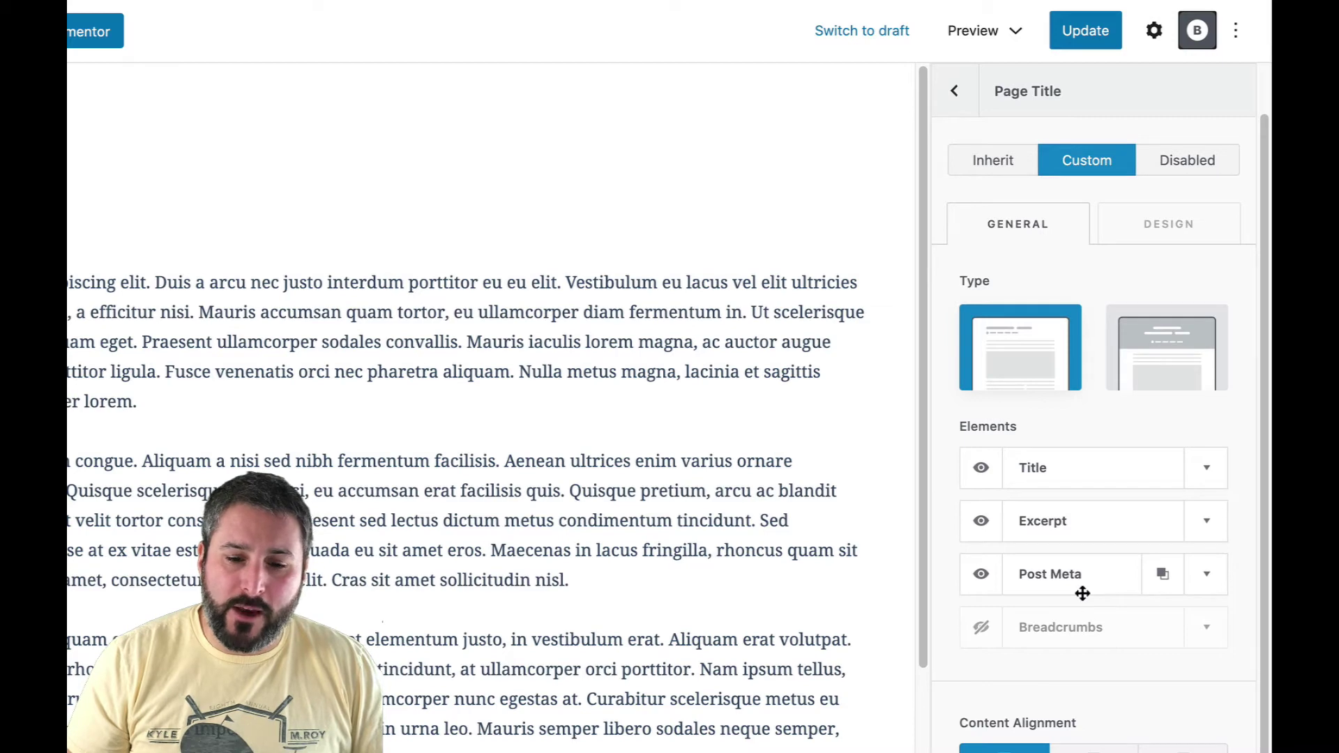
click(1164, 345)
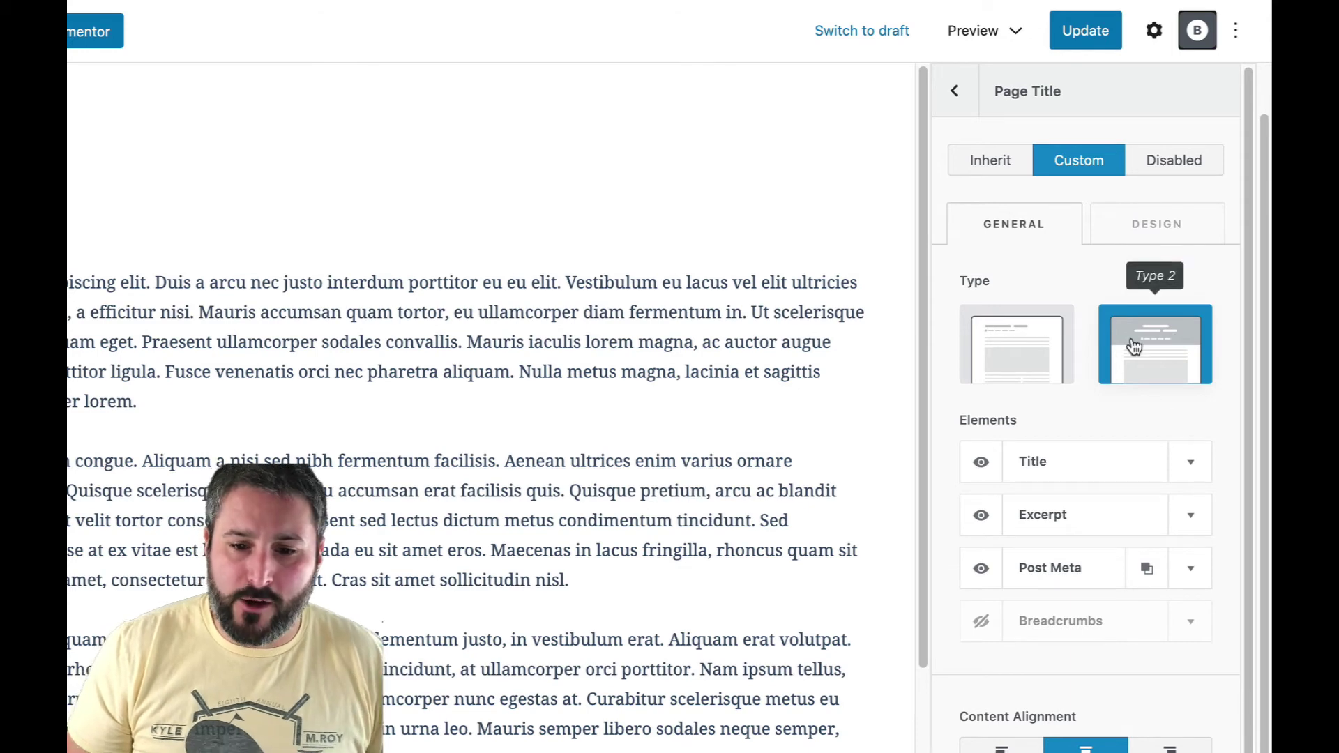
scroll(1169, 357, down, 1)
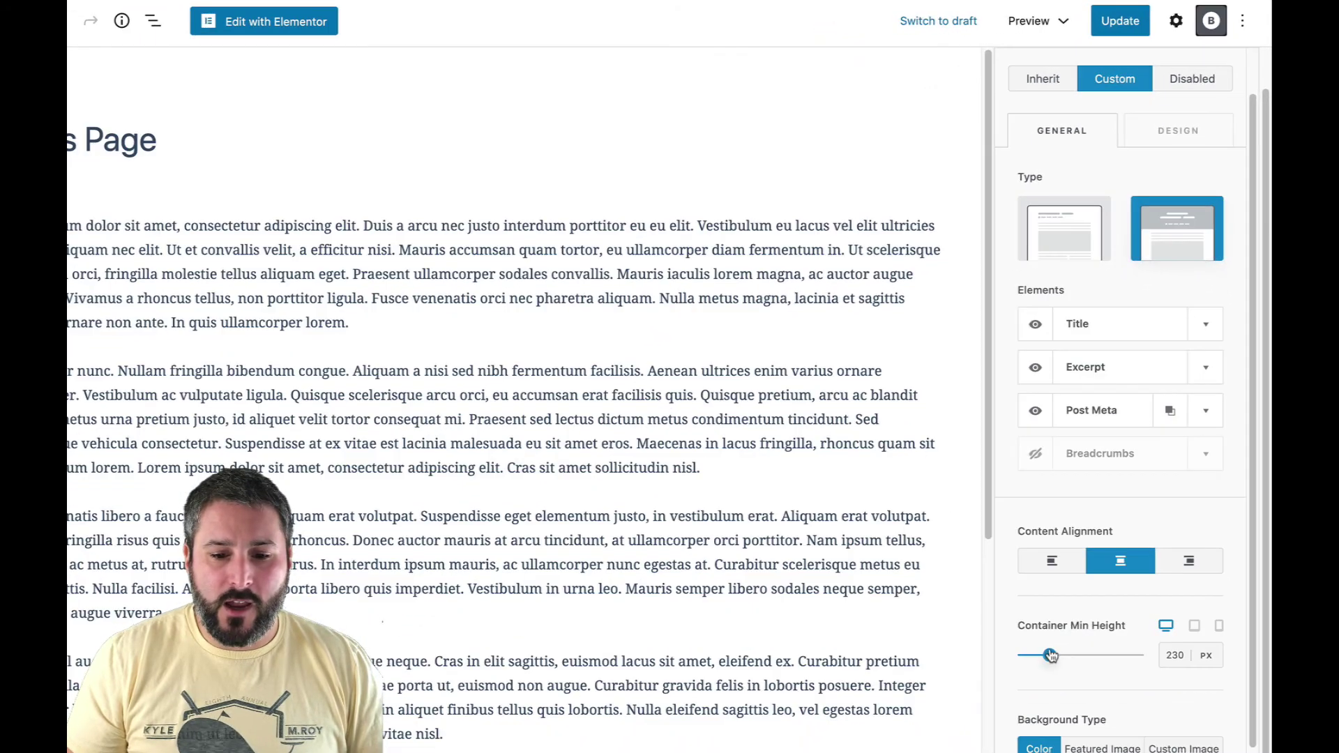
scroll(1060, 709, down, 1)
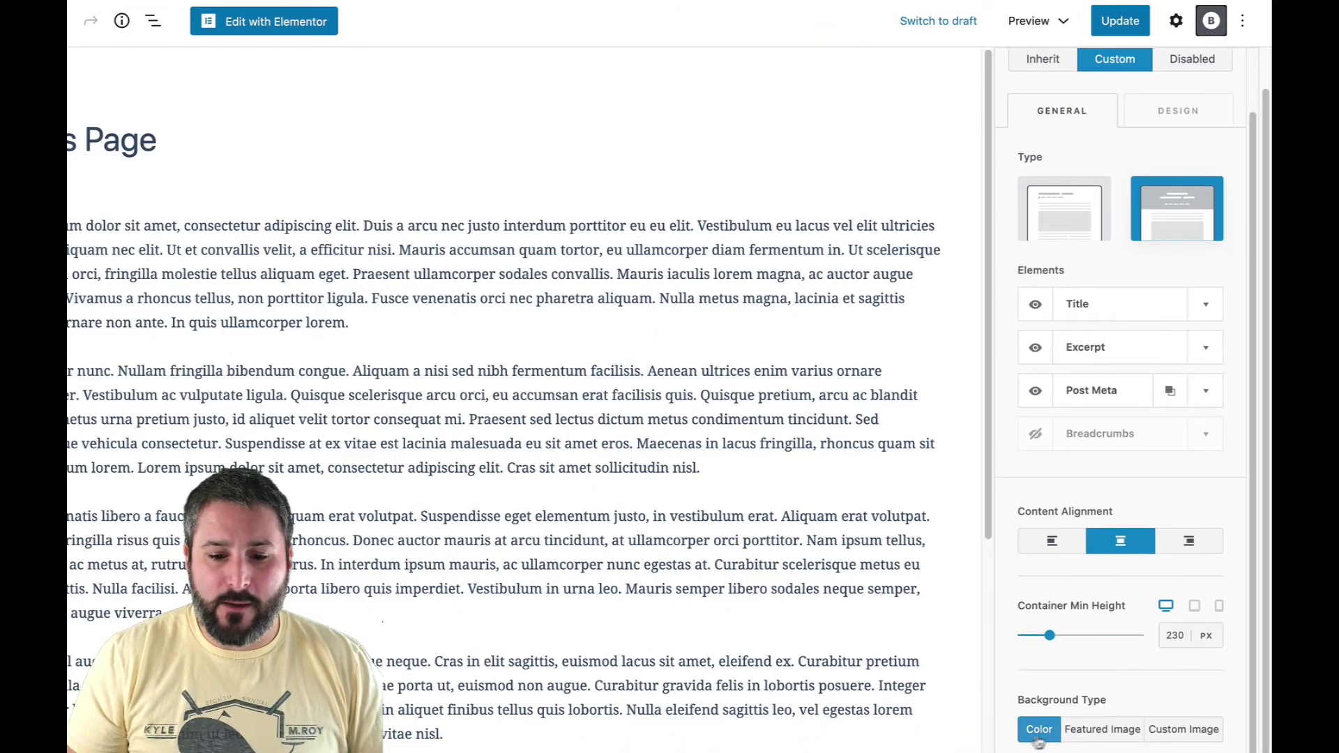
- Update the page with its custom title layout and preview it in a new tab
click(1124, 26)
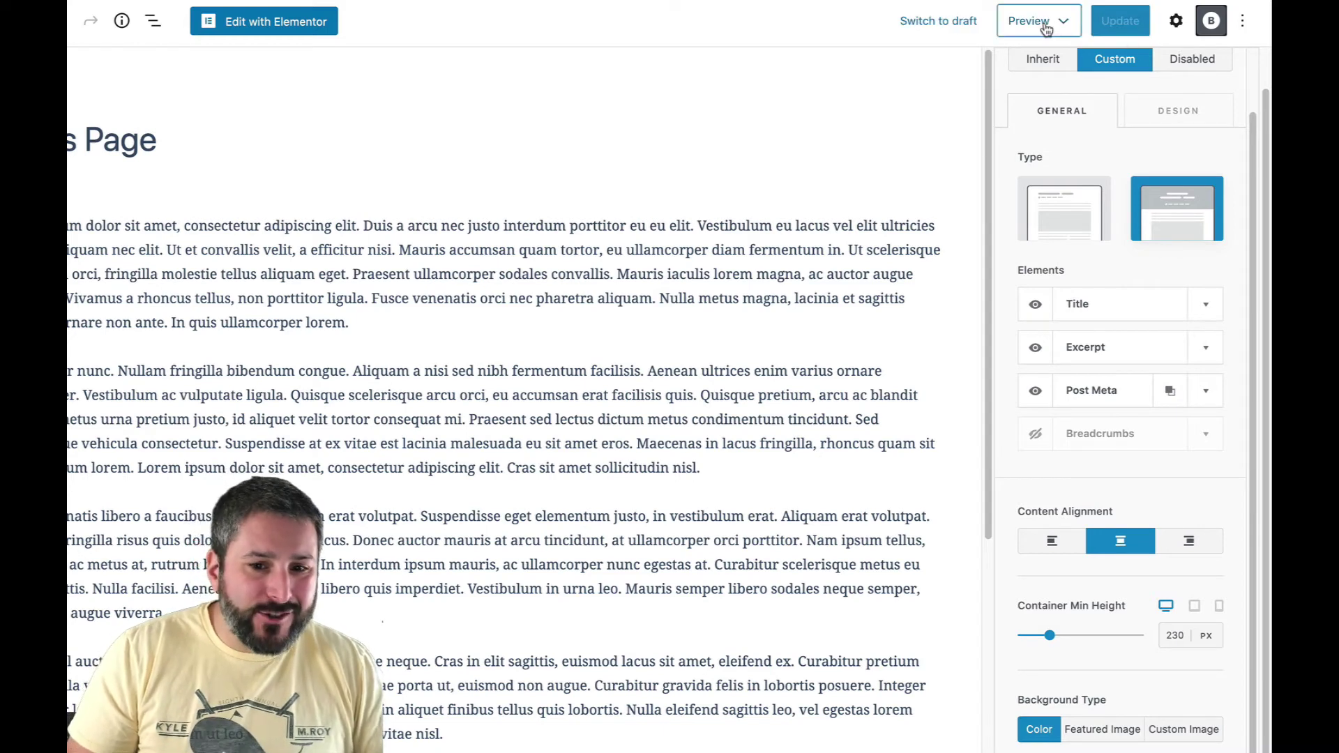
click(1036, 21)
click(967, 184)
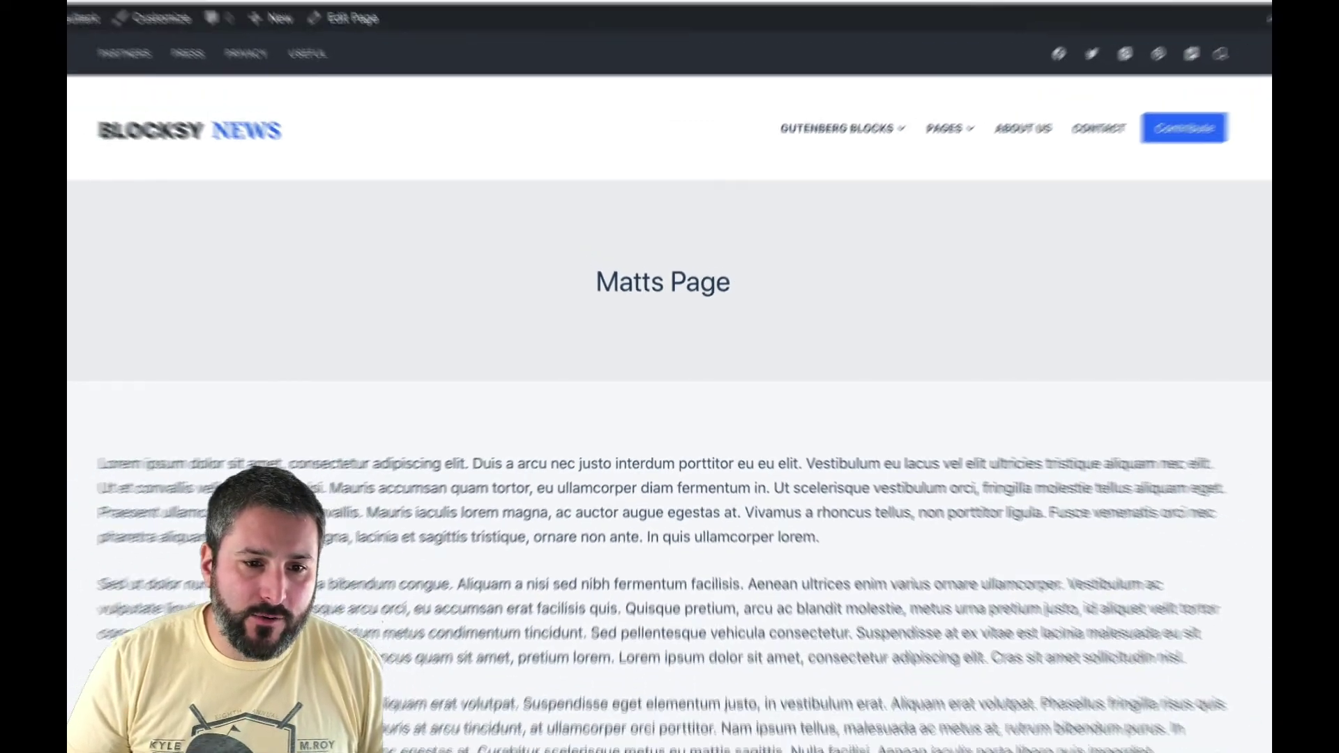
- Enable the Author and Published meta elements under the page title's Post Meta, and preview the updated page in a new tab
click(750, 37)
click(1067, 494)
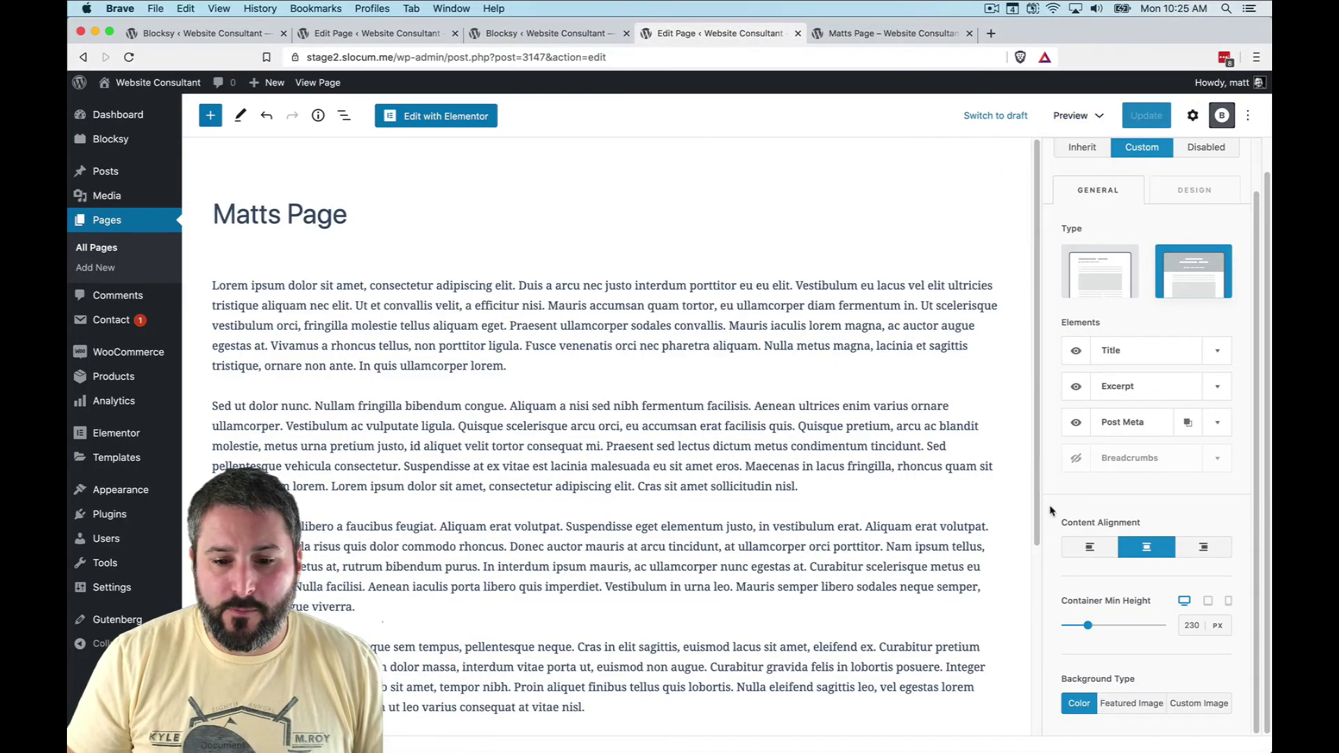
click(1218, 353)
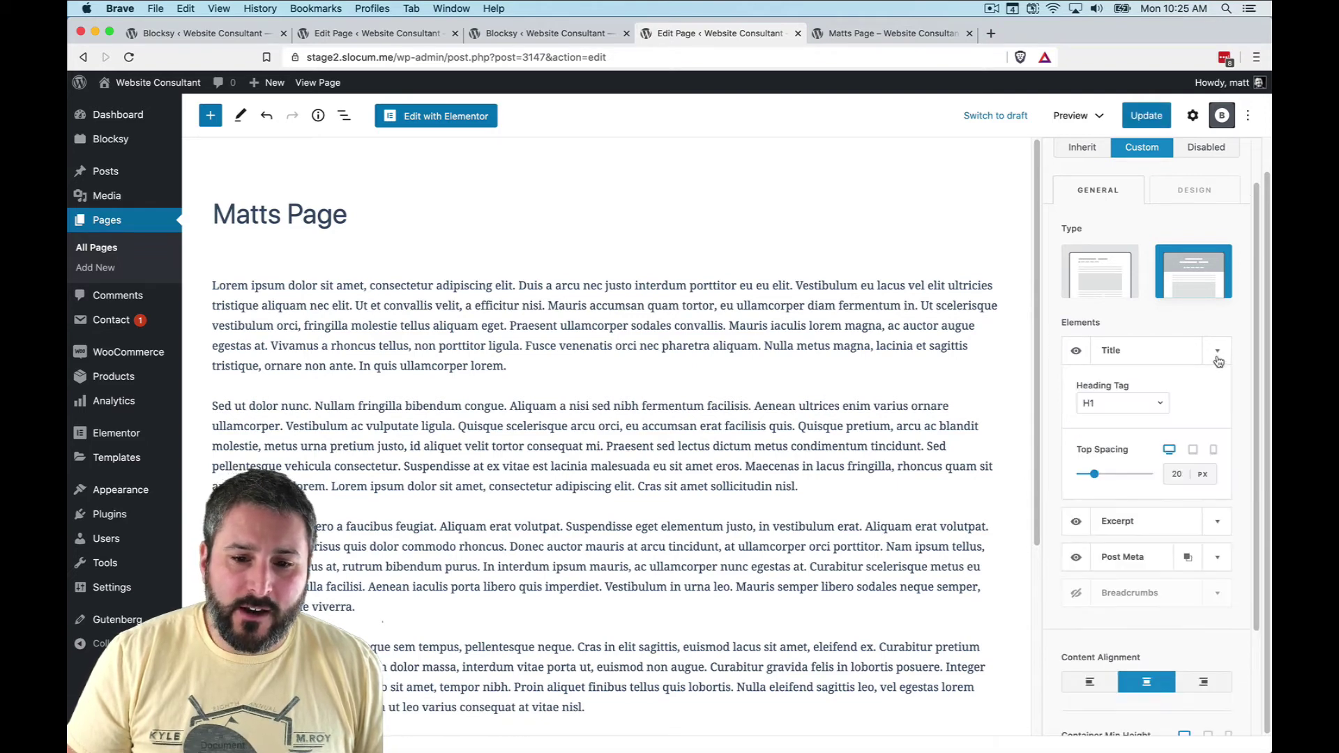
click(1218, 521)
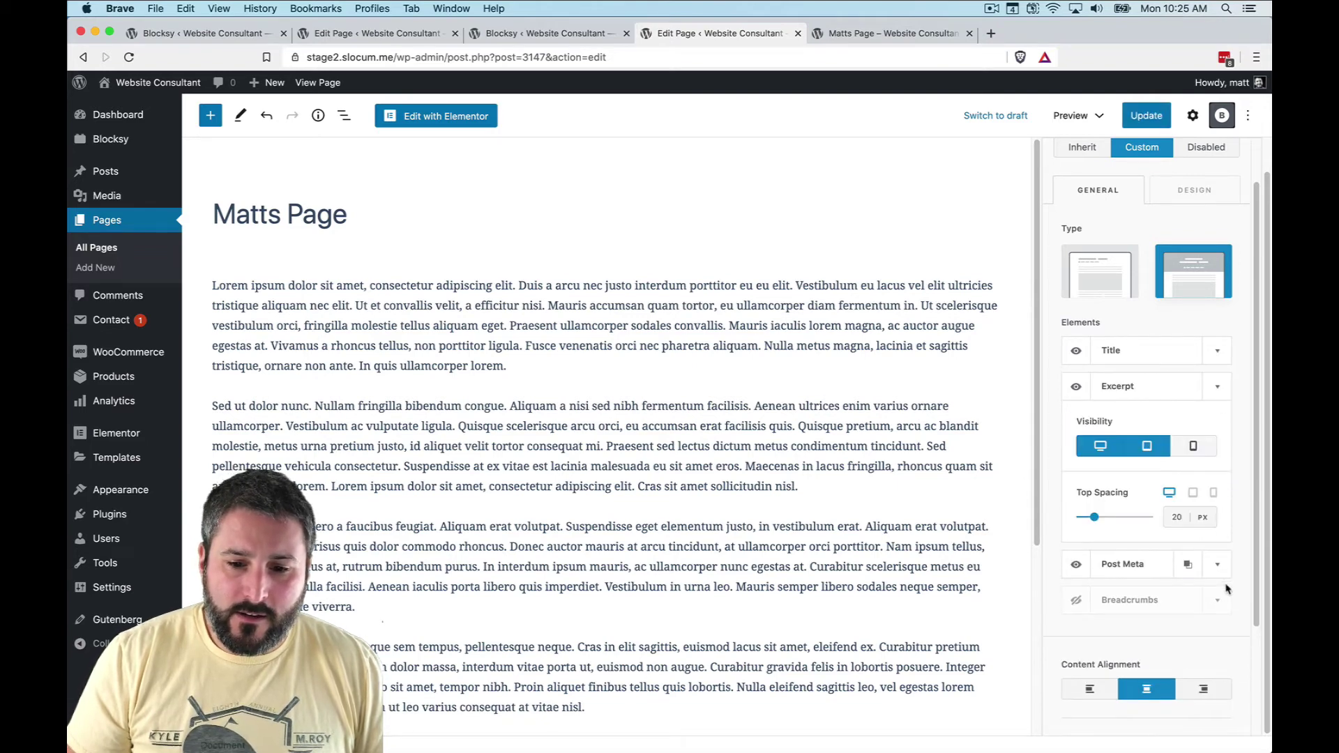
click(1218, 559)
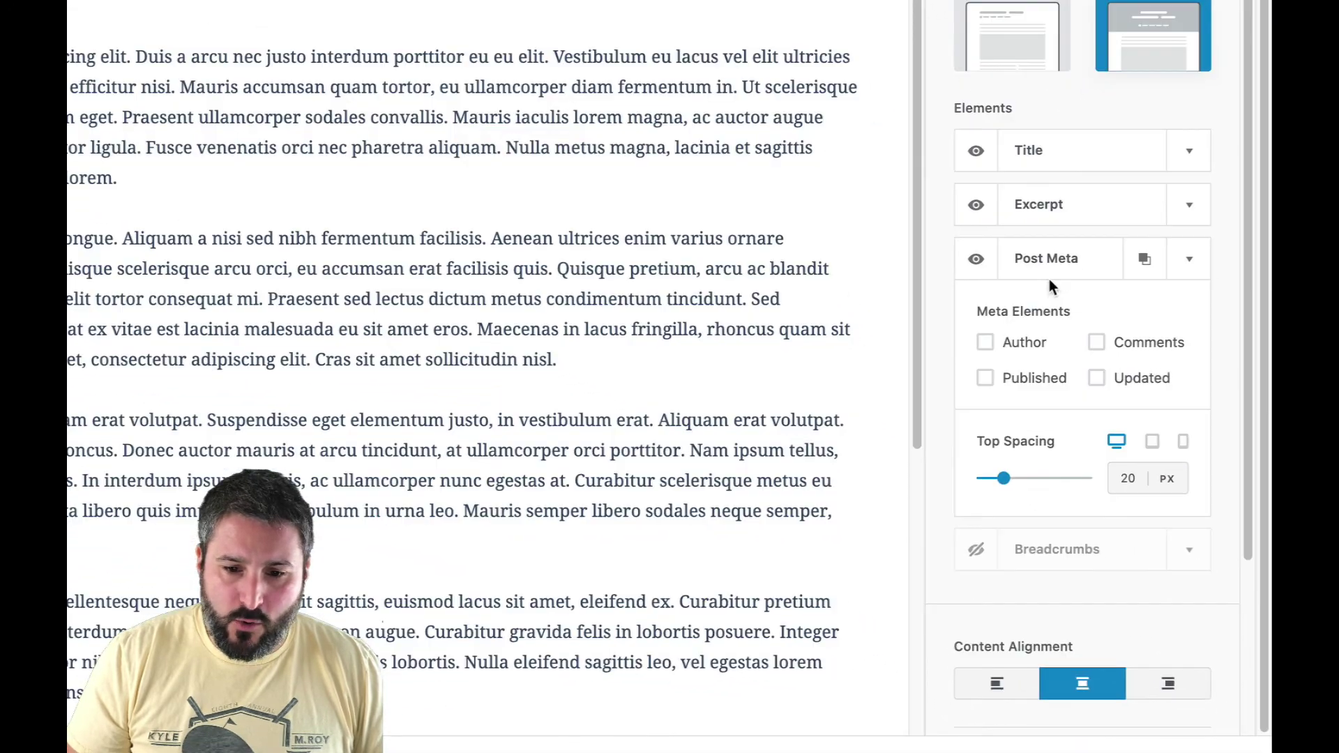
scroll(1188, 281, down, 1)
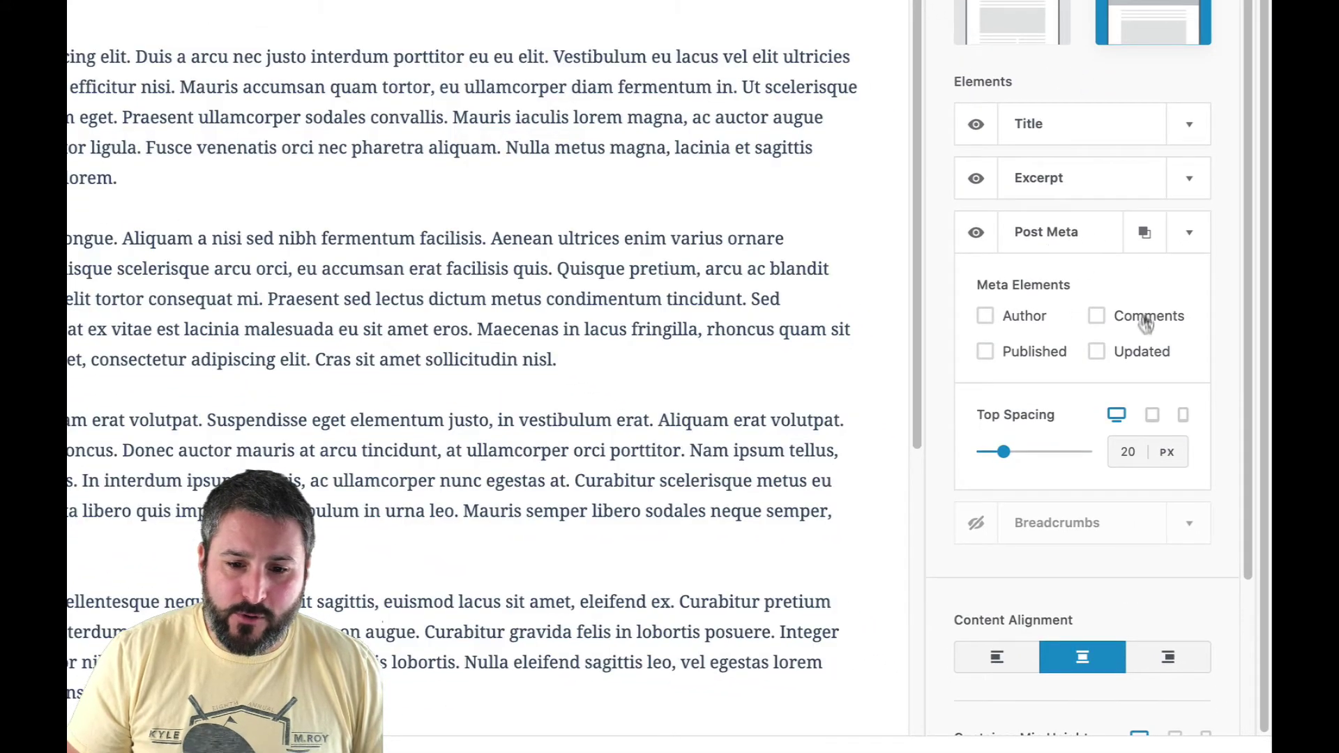
click(1025, 315)
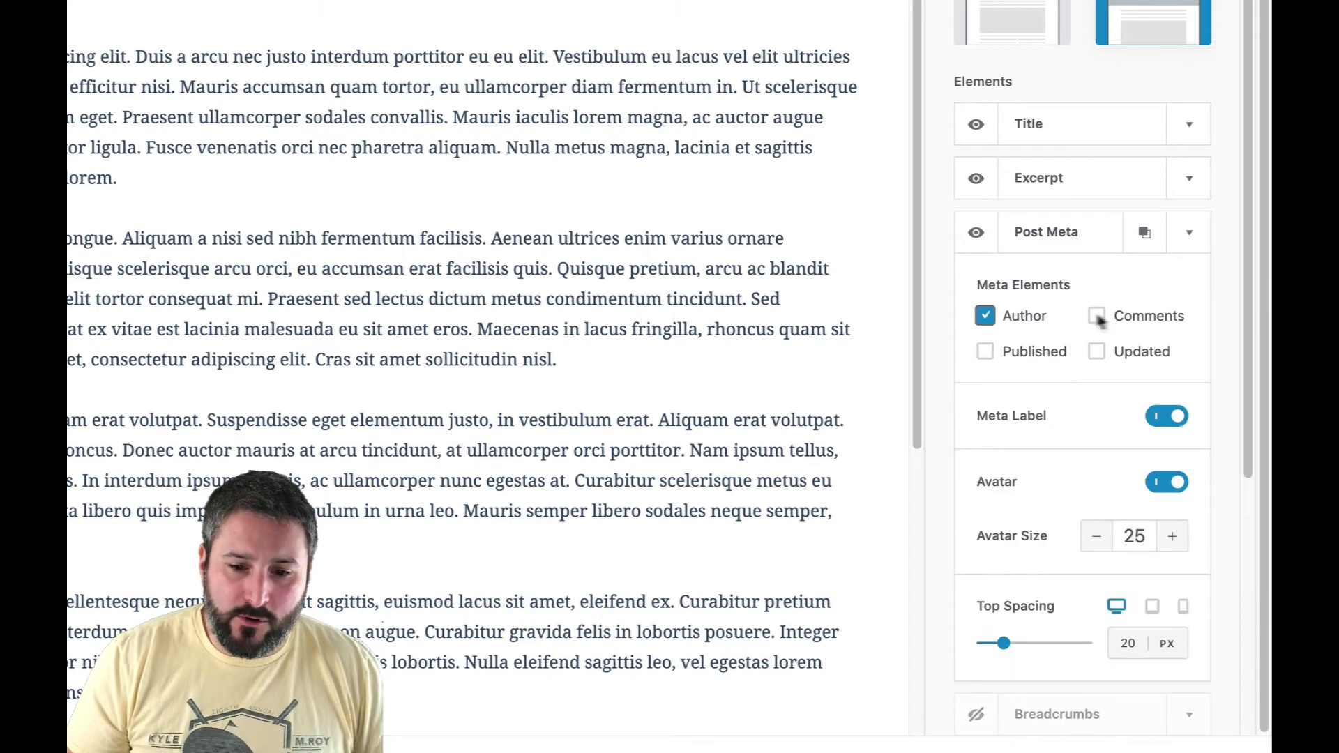
click(1038, 352)
scroll(1039, 460, down, 5)
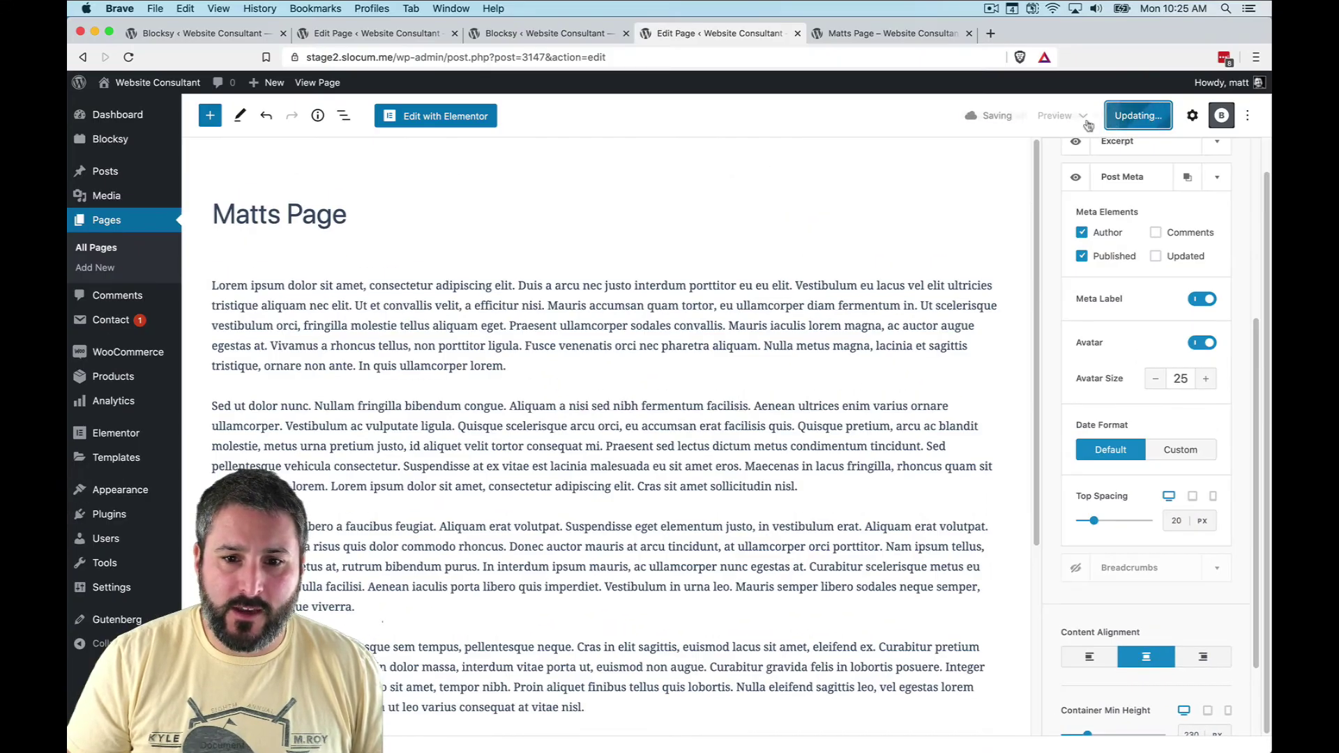
click(1075, 115)
click(1030, 246)
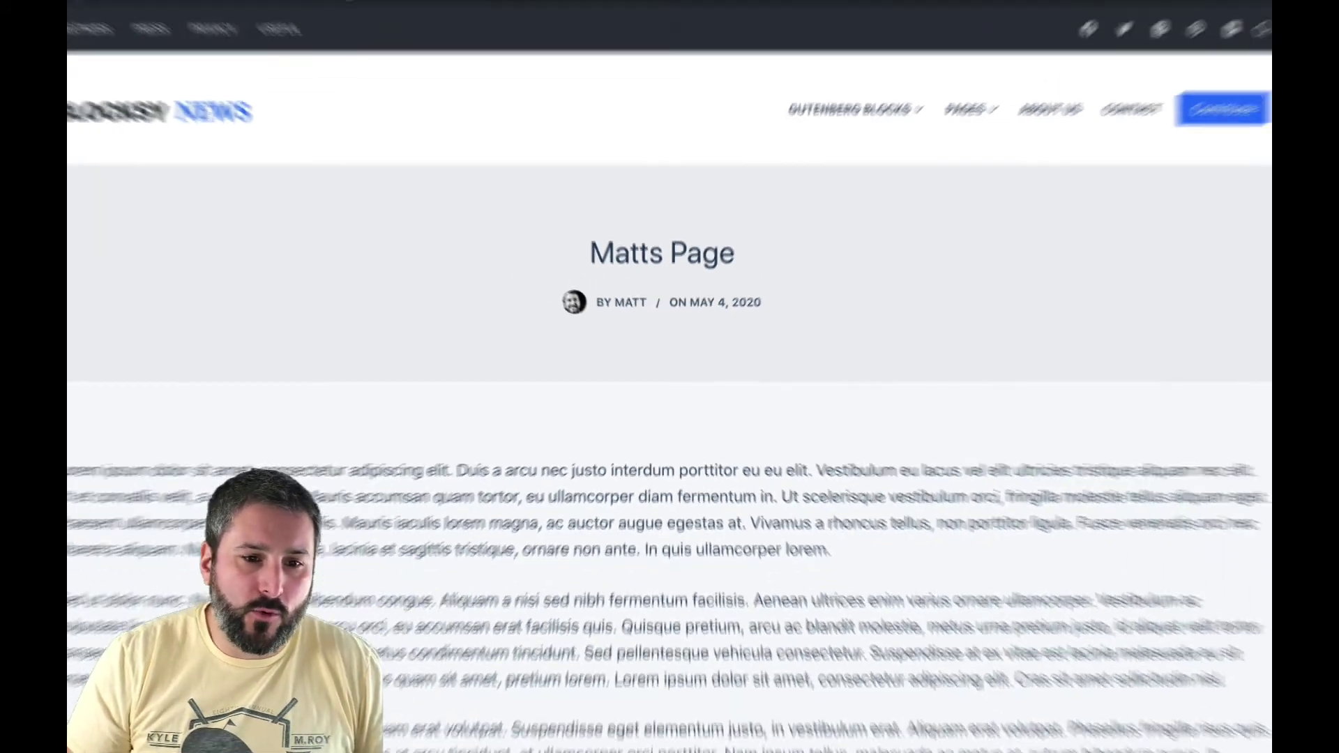
- Return to the page editor, add the Comments element to the page title's Post Meta and update the page
click(746, 34)
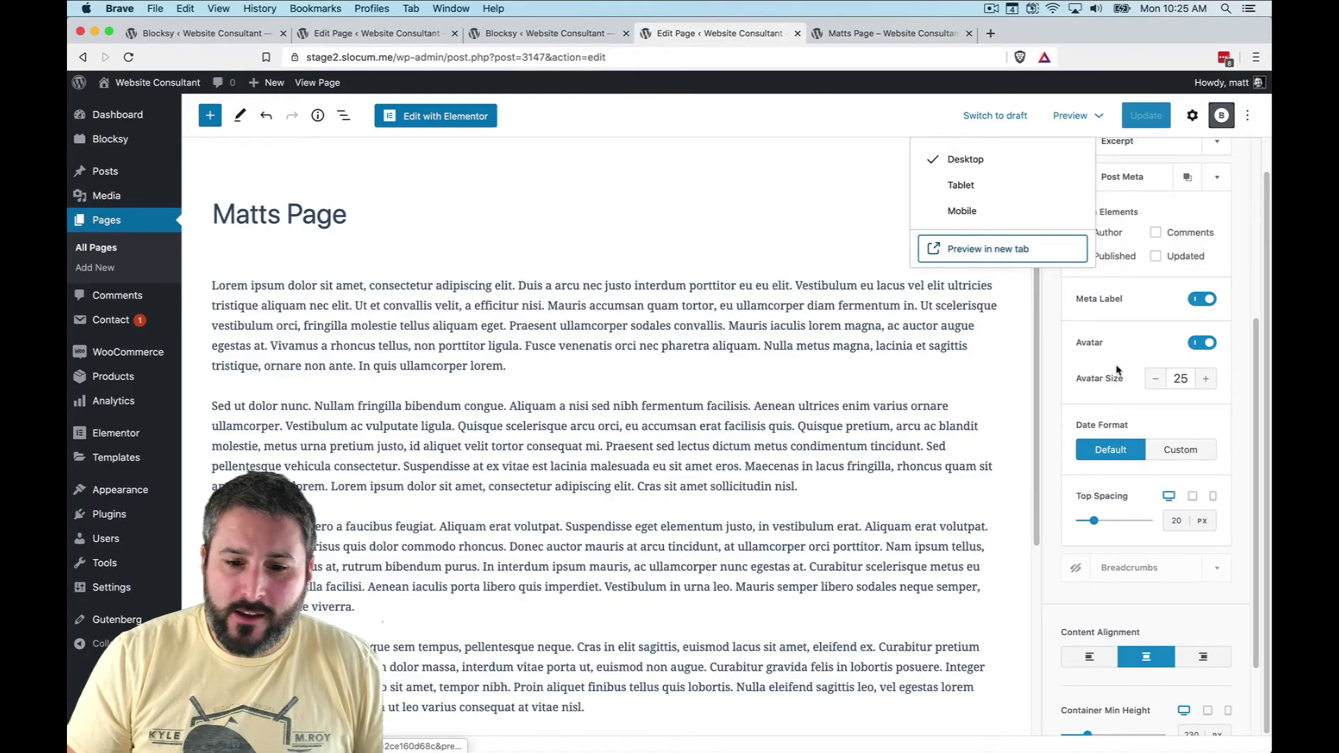
scroll(1179, 267, up, 1)
click(1183, 259)
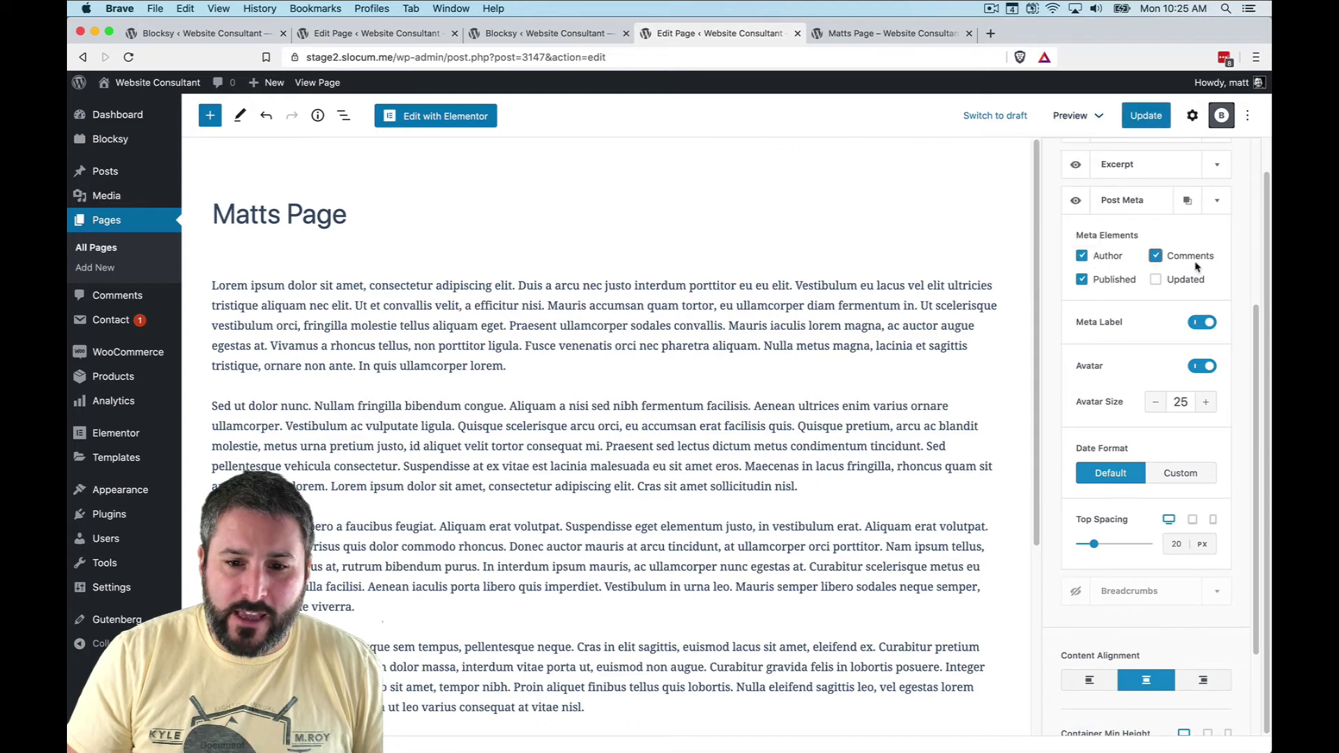
click(1141, 118)
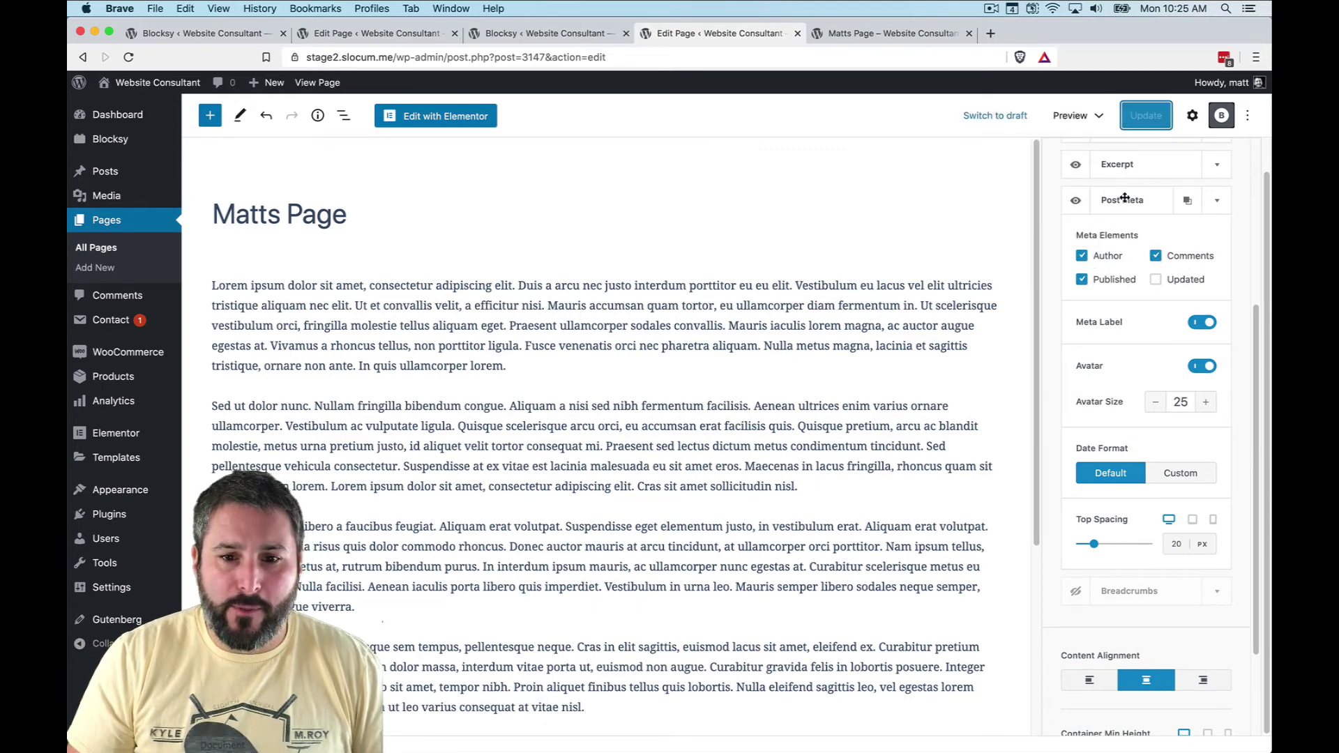
- Close the old preview tab and open a fresh preview of the page to check its title meta
click(903, 41)
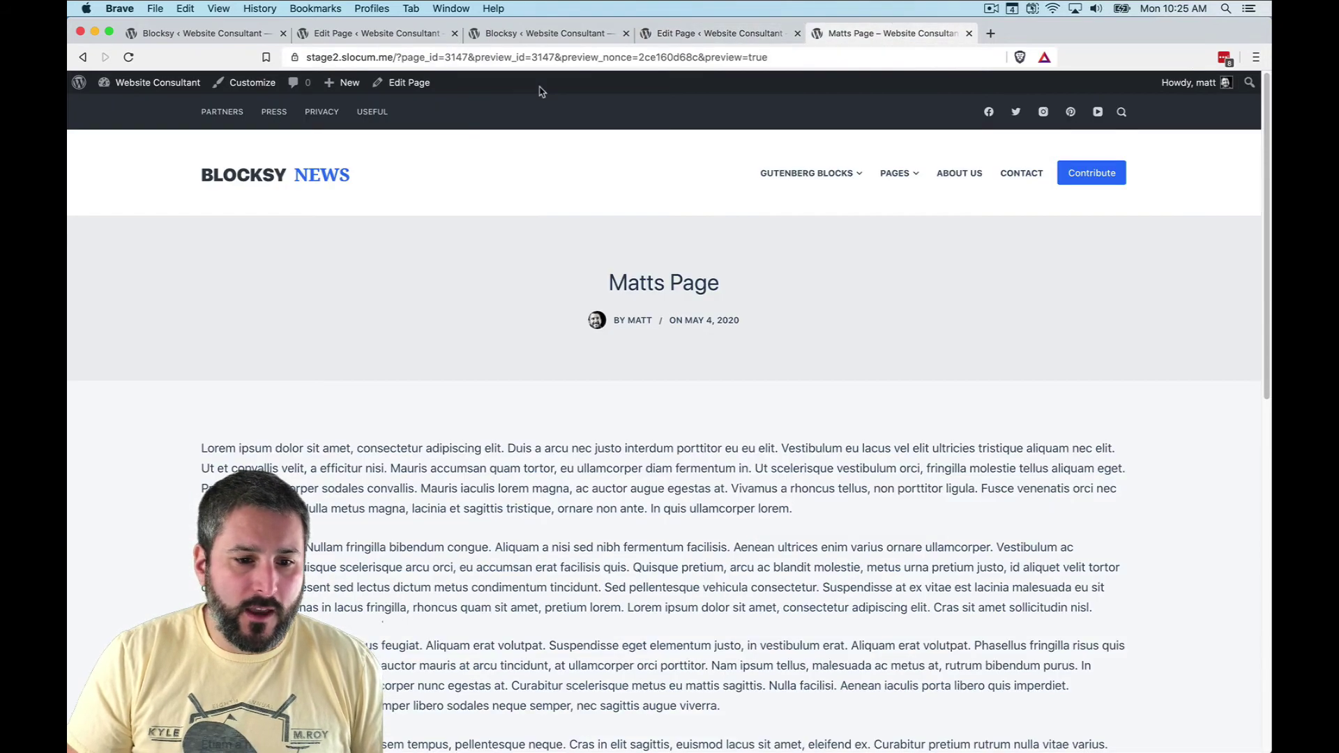
click(969, 33)
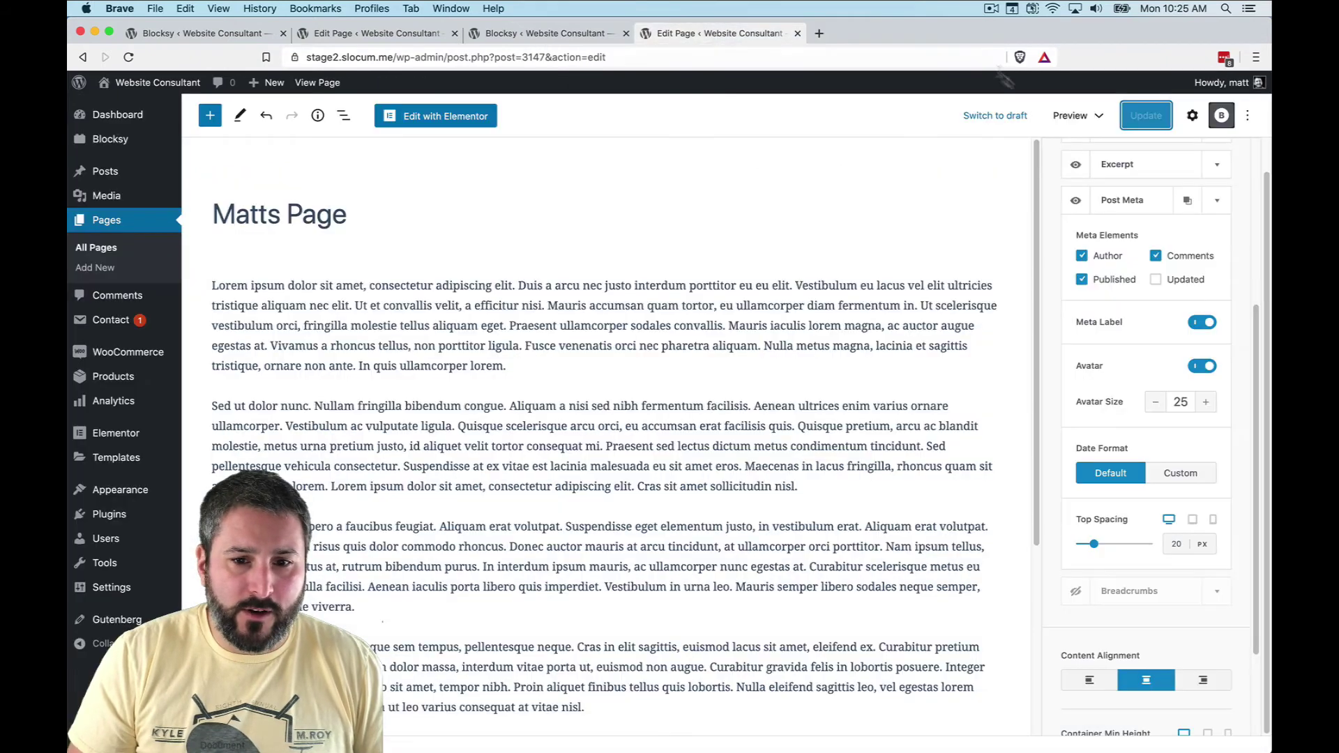
click(1077, 116)
click(1030, 251)
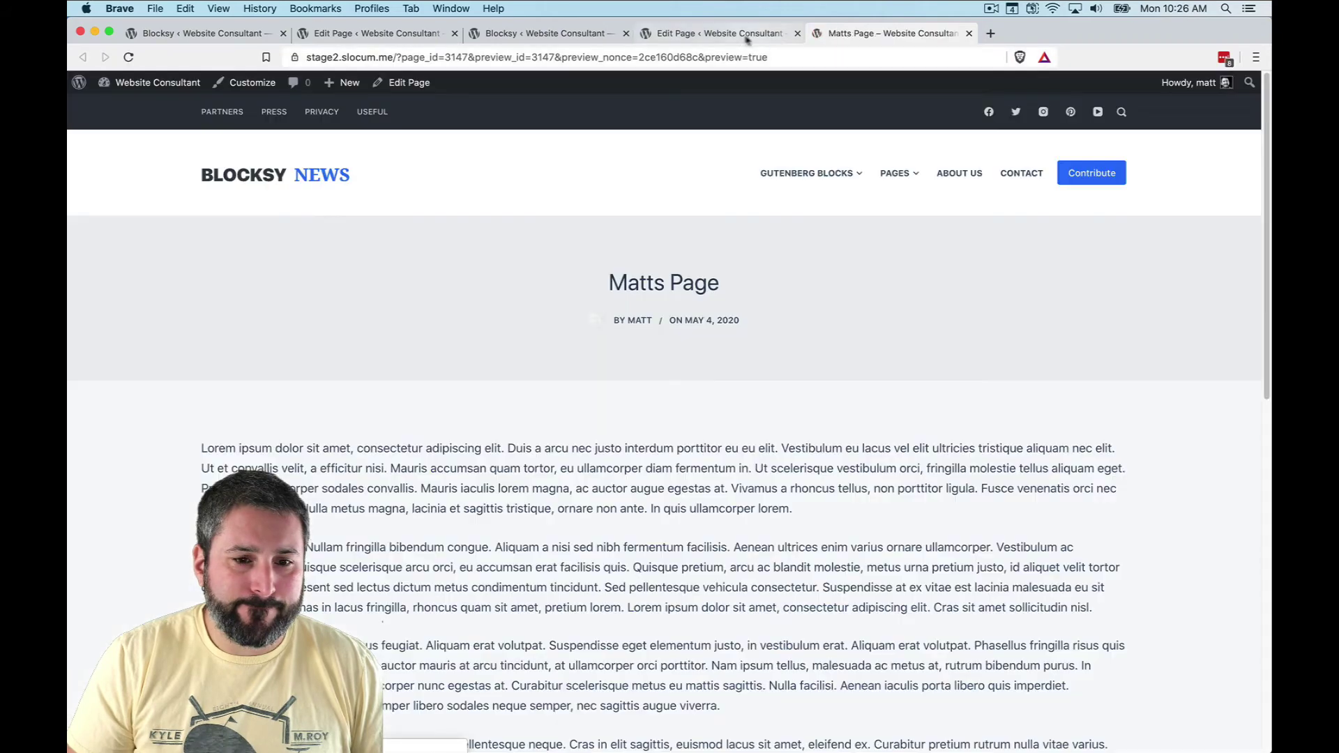
- Go back to the page editor, turn off the Author element in the page title's Post Meta and collapse its settings
click(734, 35)
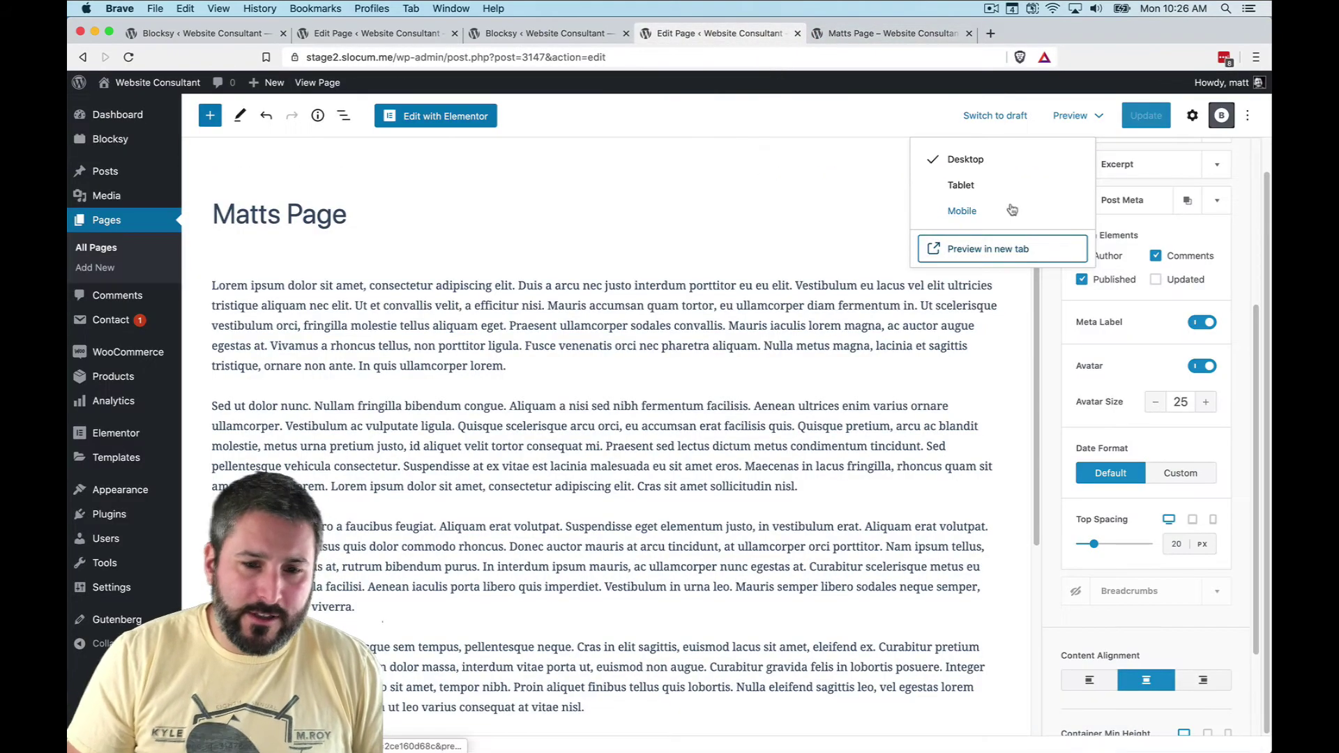
click(1241, 249)
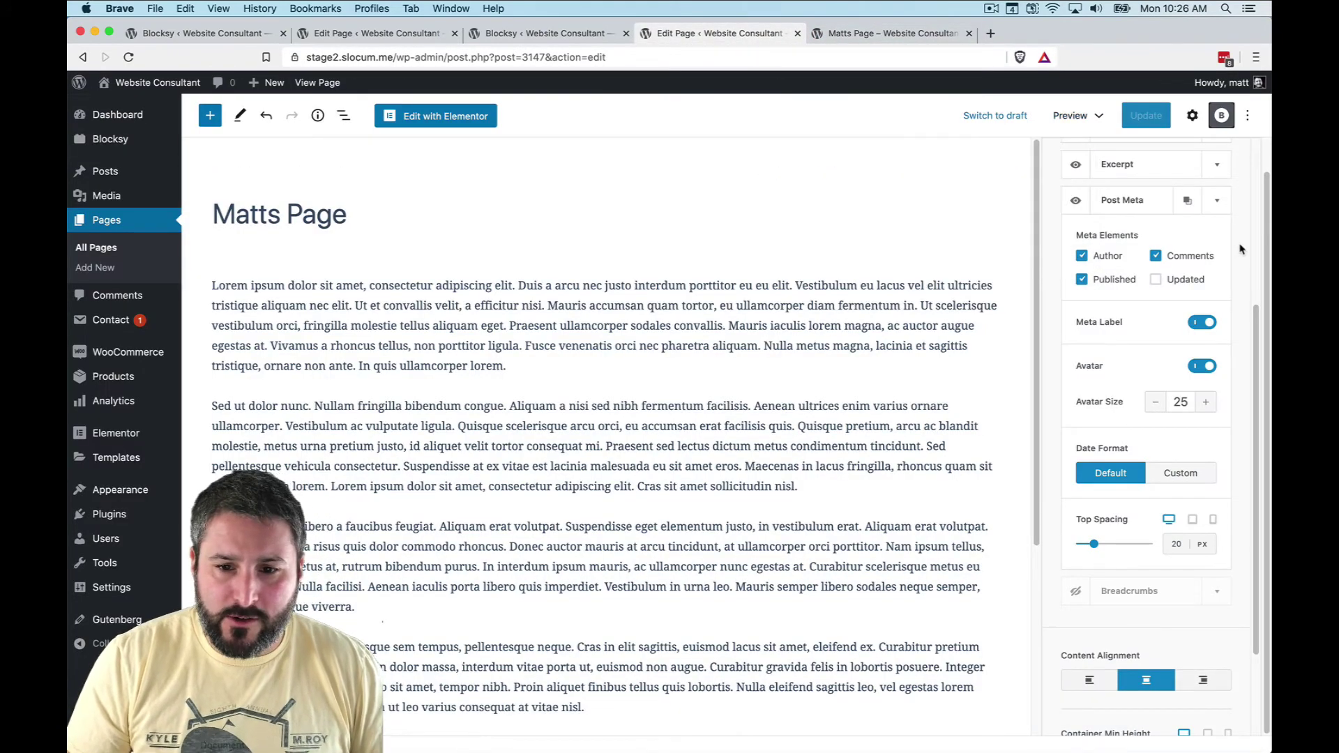
click(1217, 202)
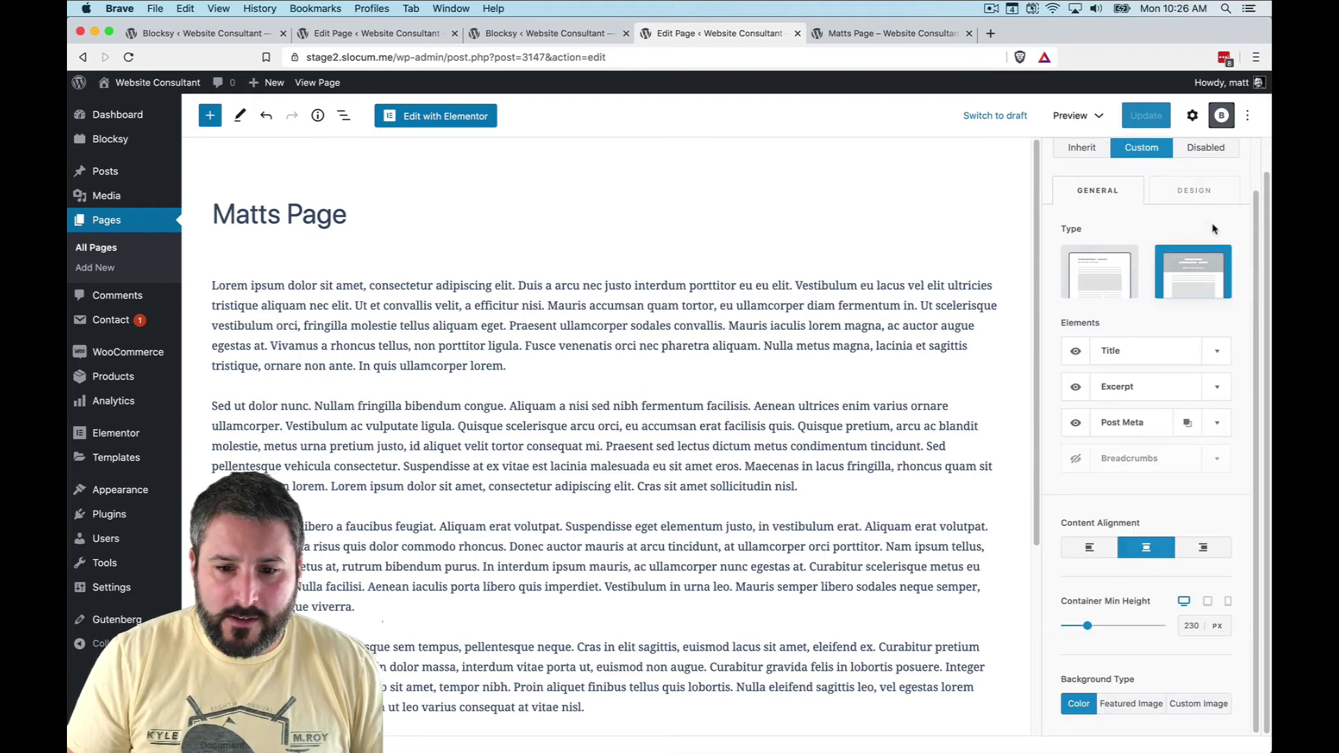
click(1217, 422)
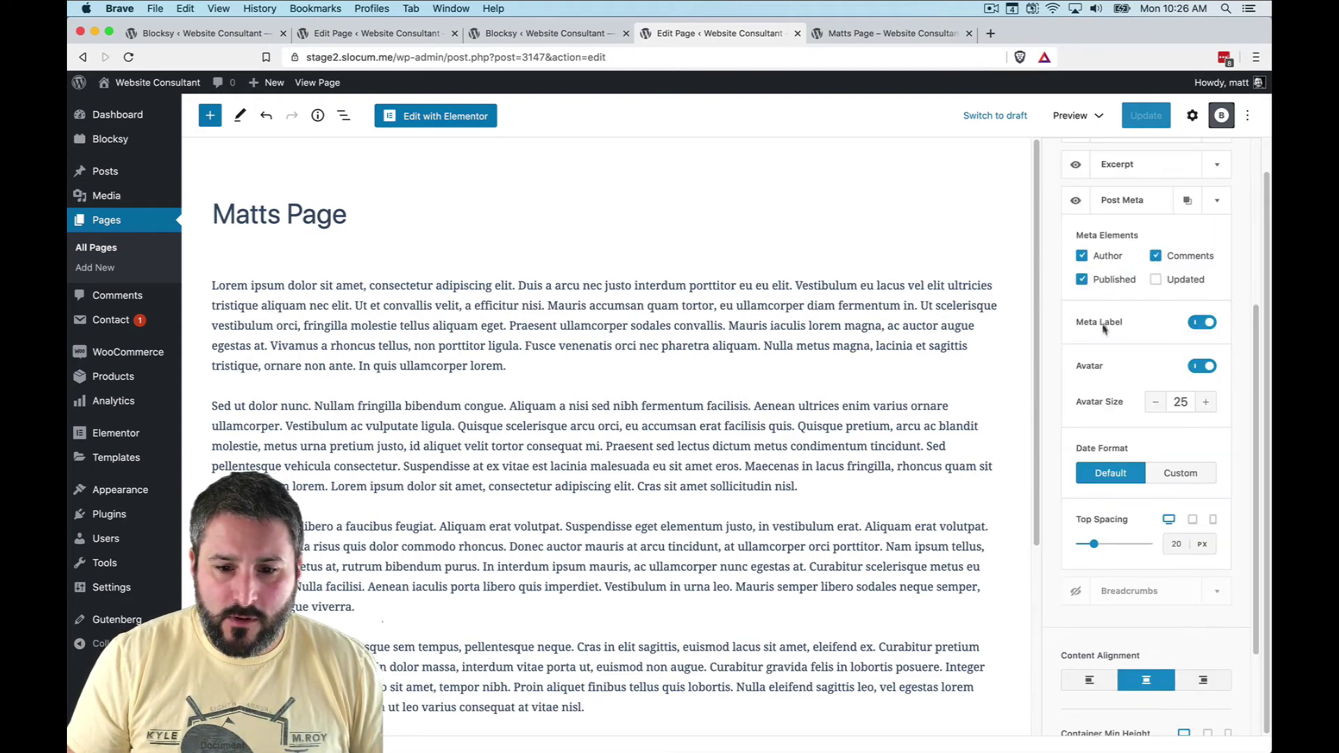
click(1098, 257)
click(1218, 202)
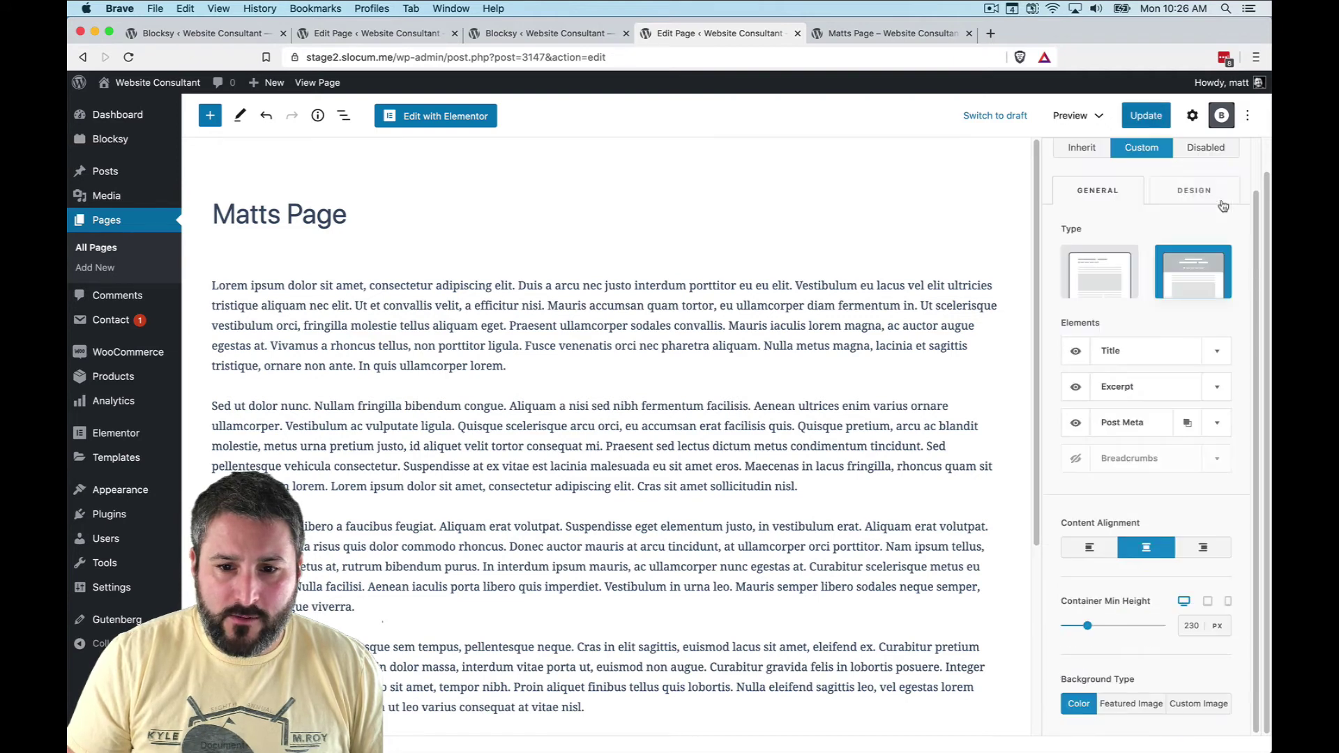
- Duplicate the Post Meta element in the page title and enable the Breadcrumbs element
click(1190, 425)
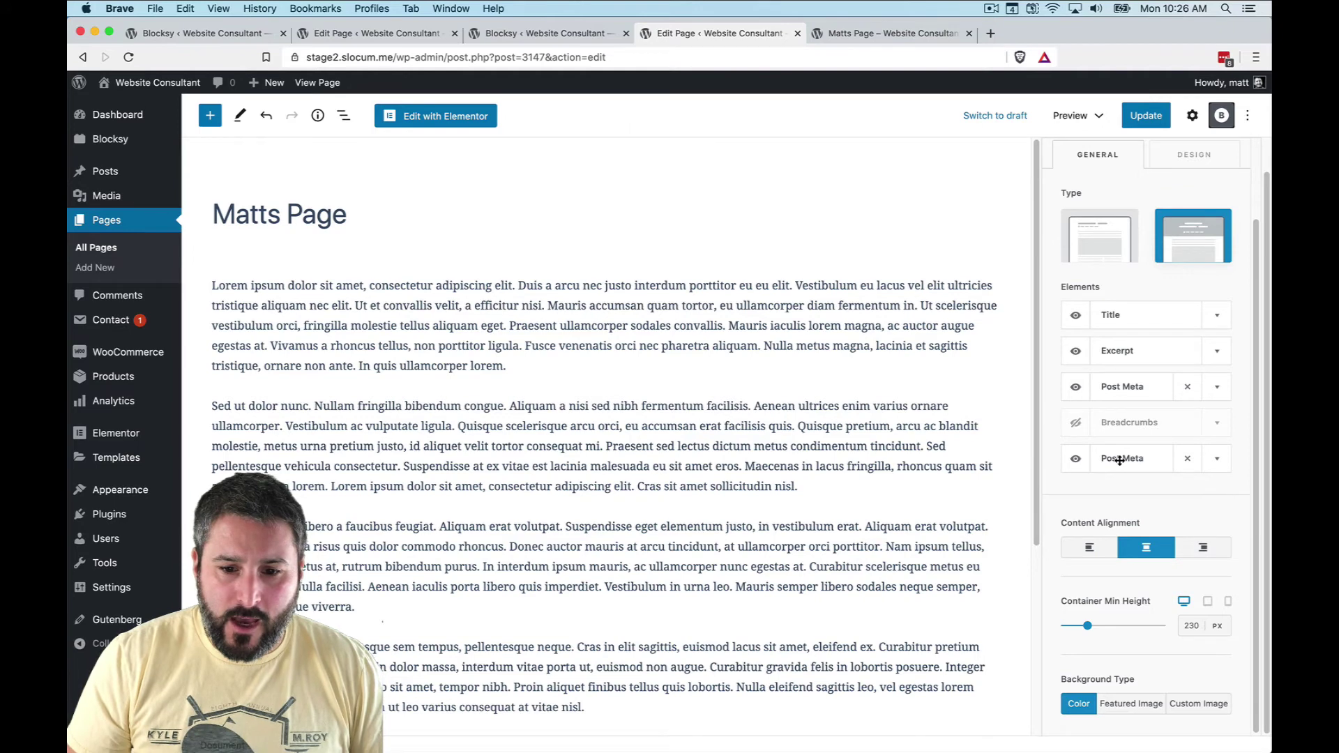
click(1076, 425)
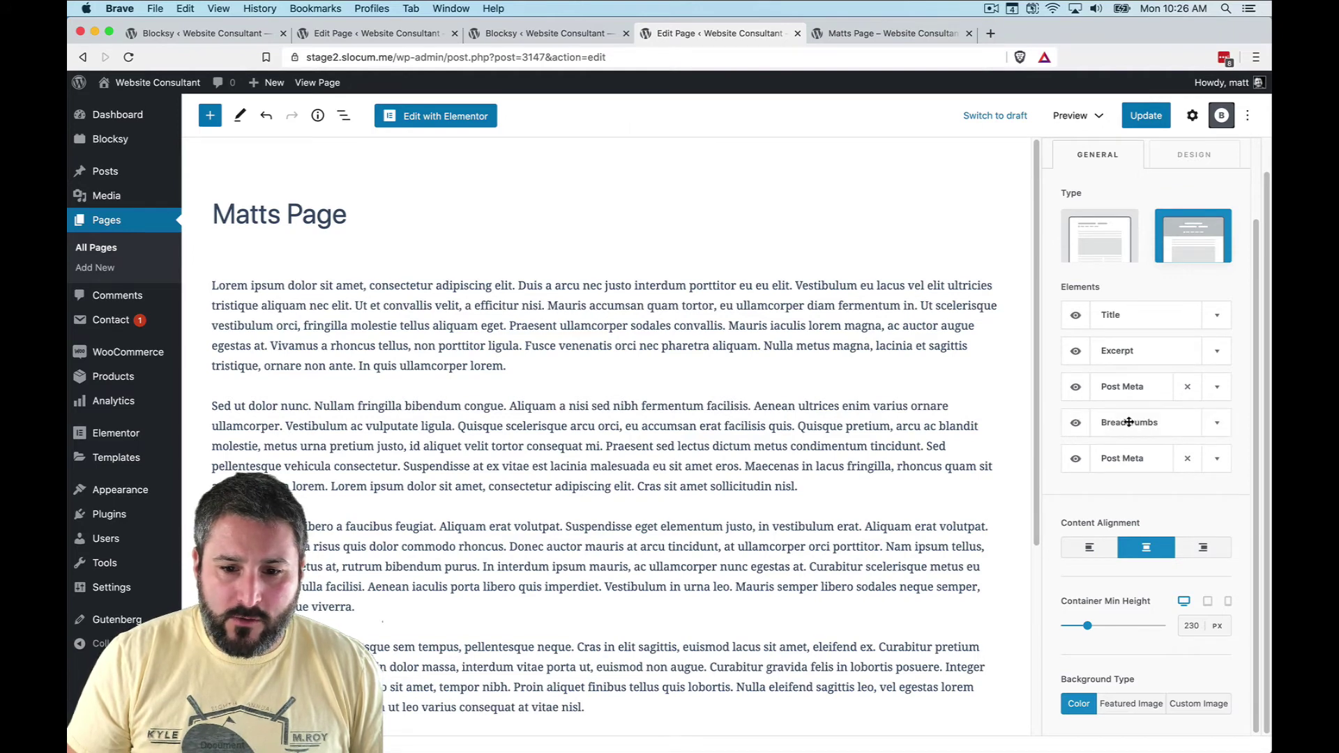
- Set the duplicated Post Meta to show only the Author meta element, and collapse its settings
click(1217, 460)
click(1109, 328)
click(1171, 329)
click(1116, 357)
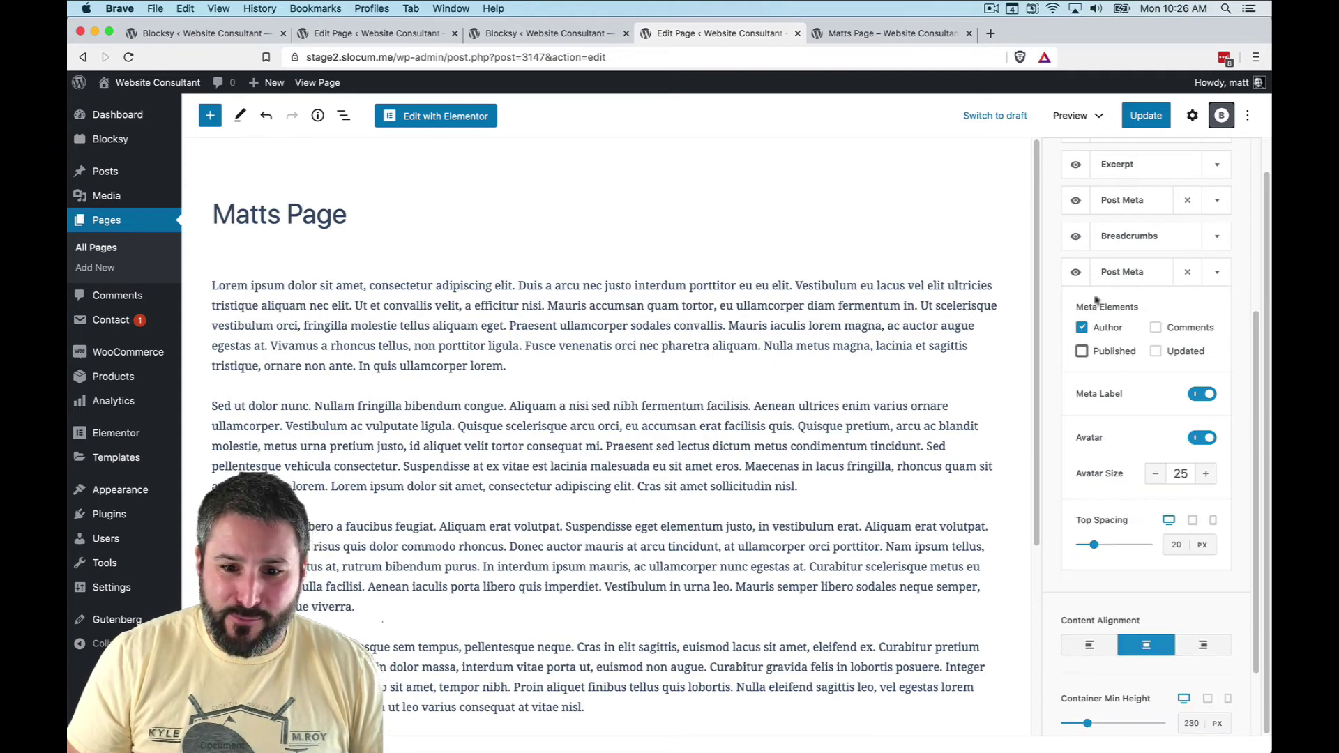
click(1219, 276)
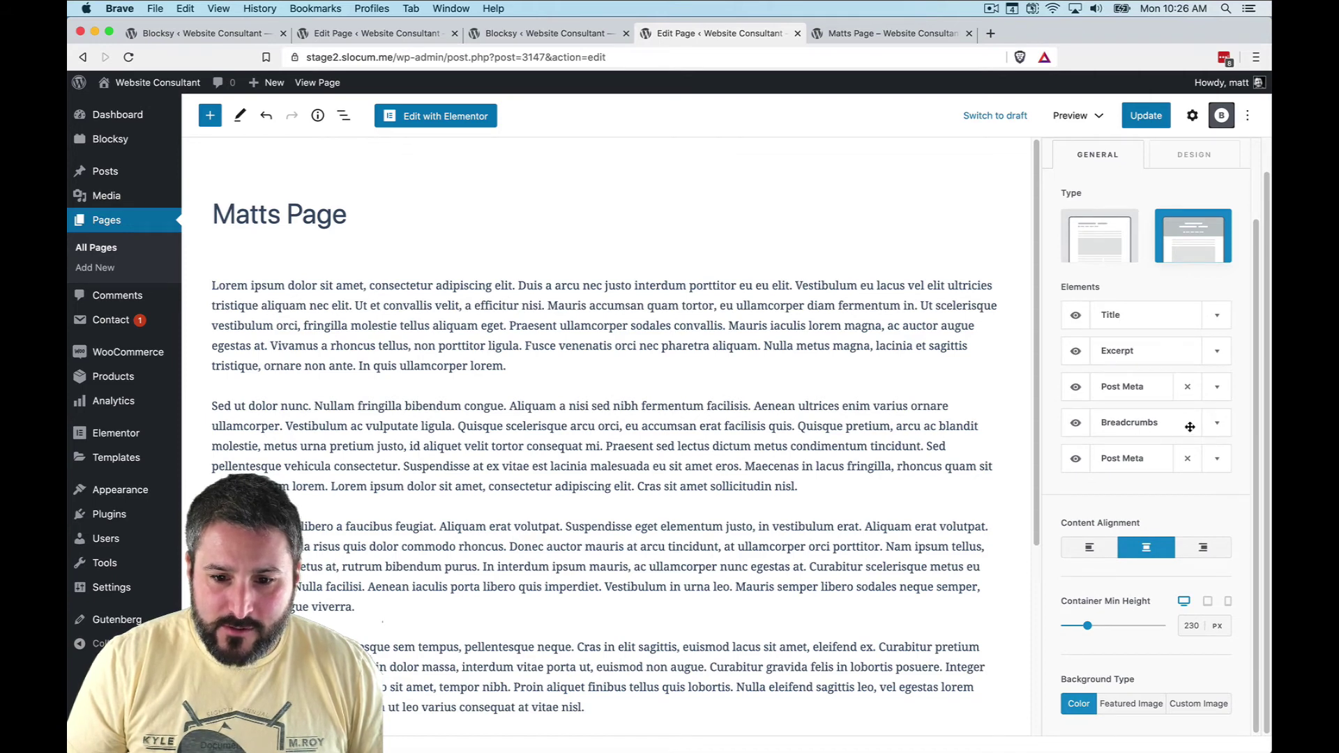
- Move the Breadcrumbs element above the Title, update the page and preview it in a new tab
drag(1189, 426, 1175, 310)
click(1146, 117)
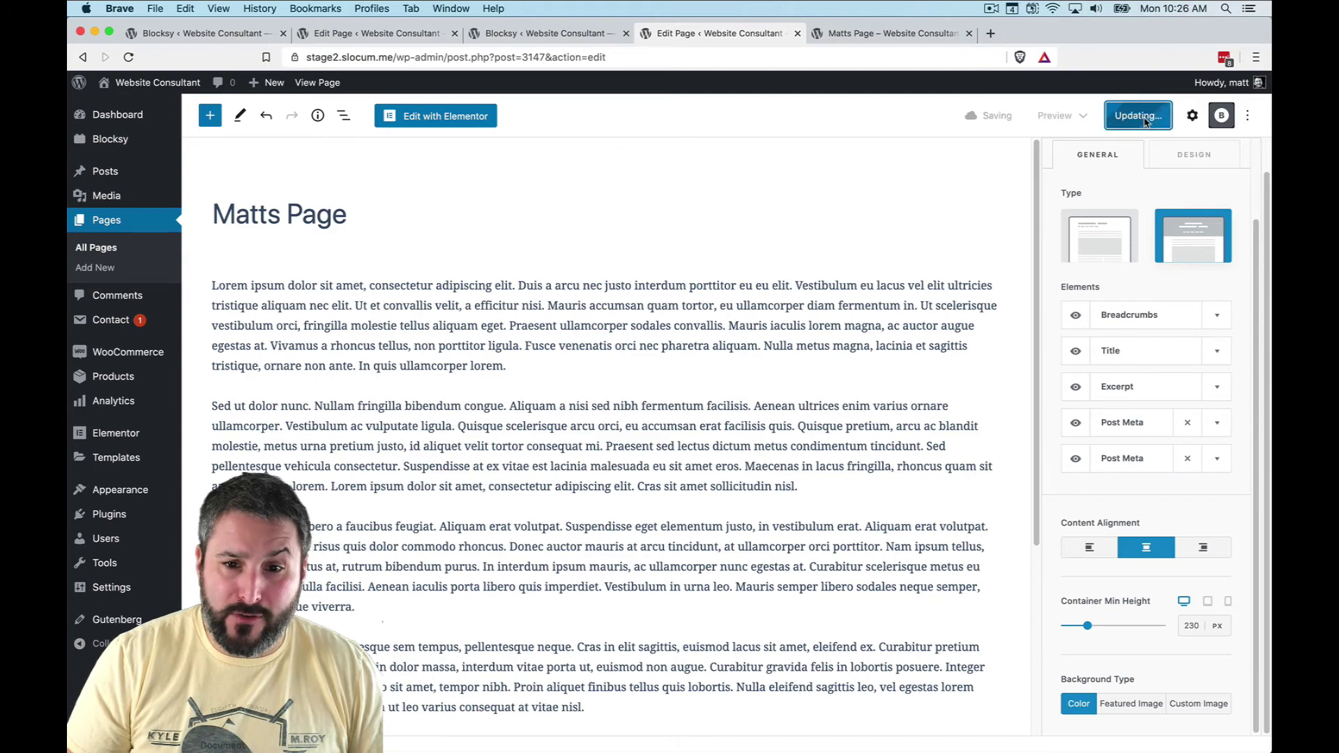
click(1097, 119)
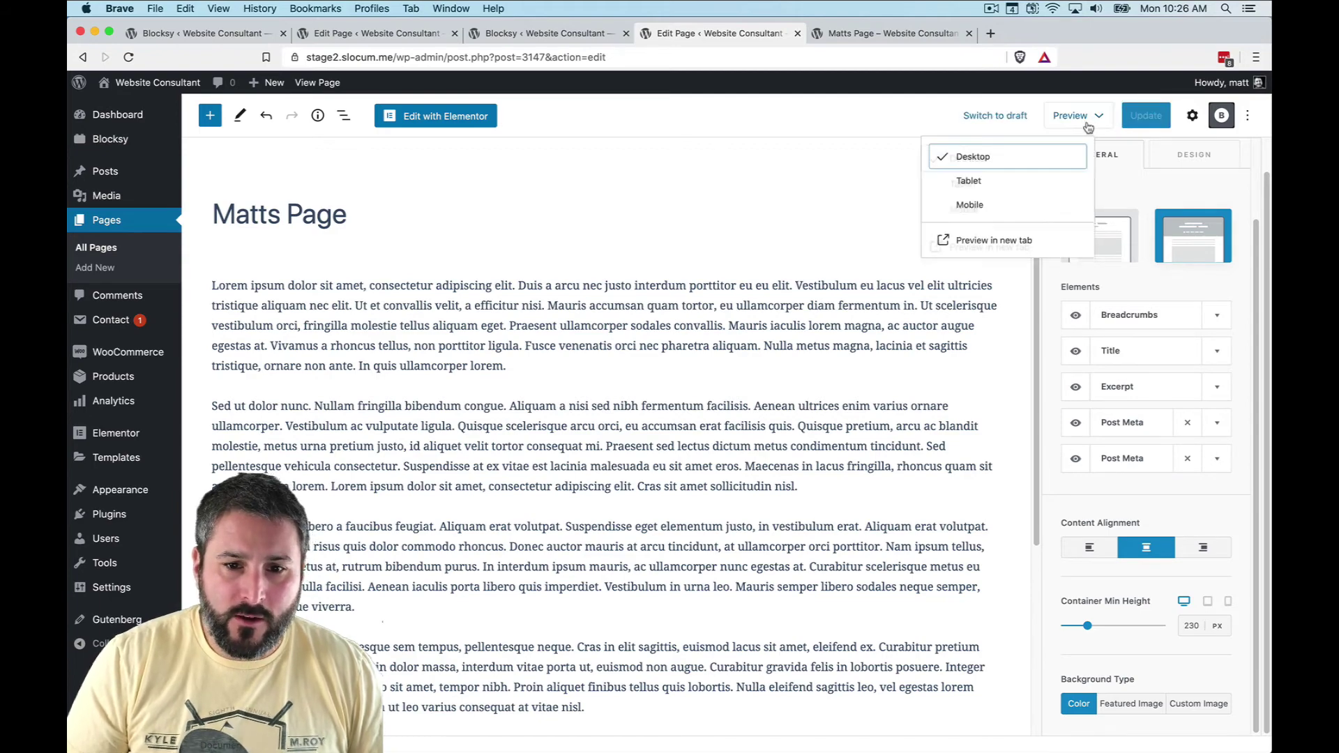
click(1039, 251)
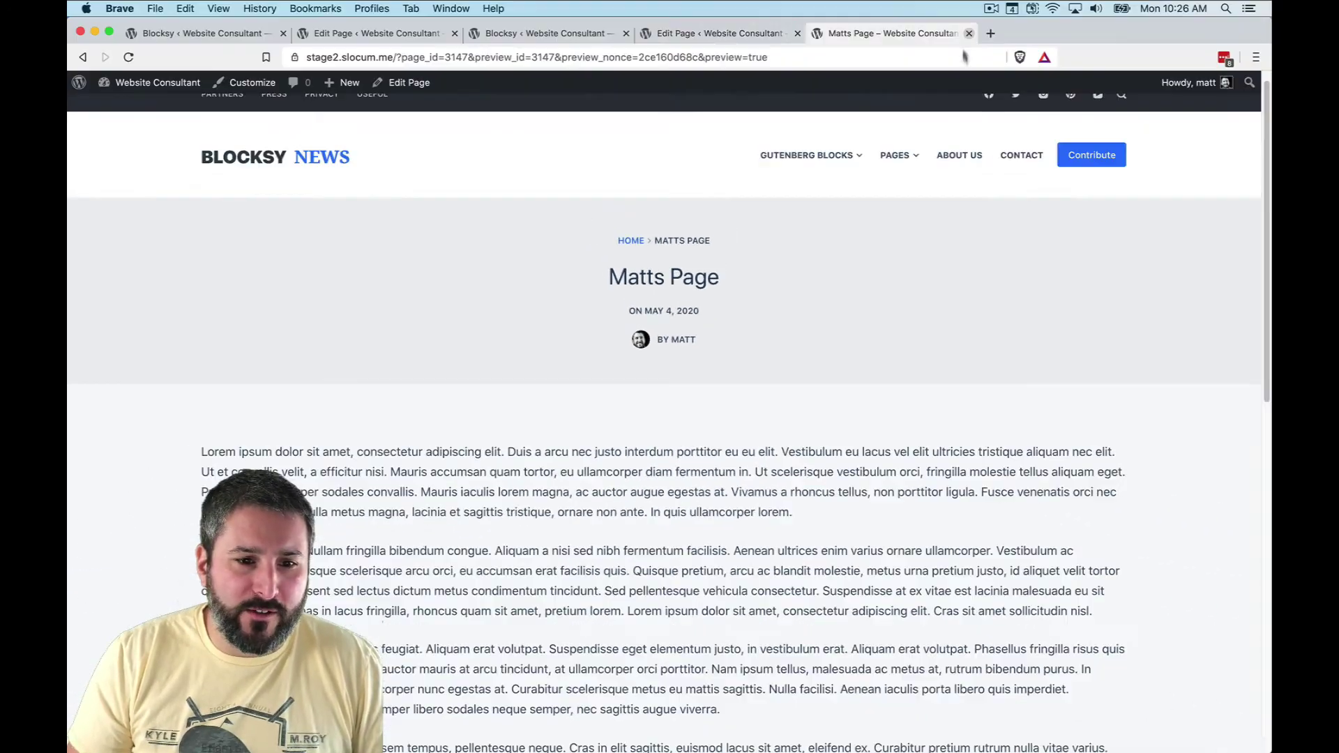
- Close the preview tab and set the page title's Background Type to Featured Image
key(super+w)
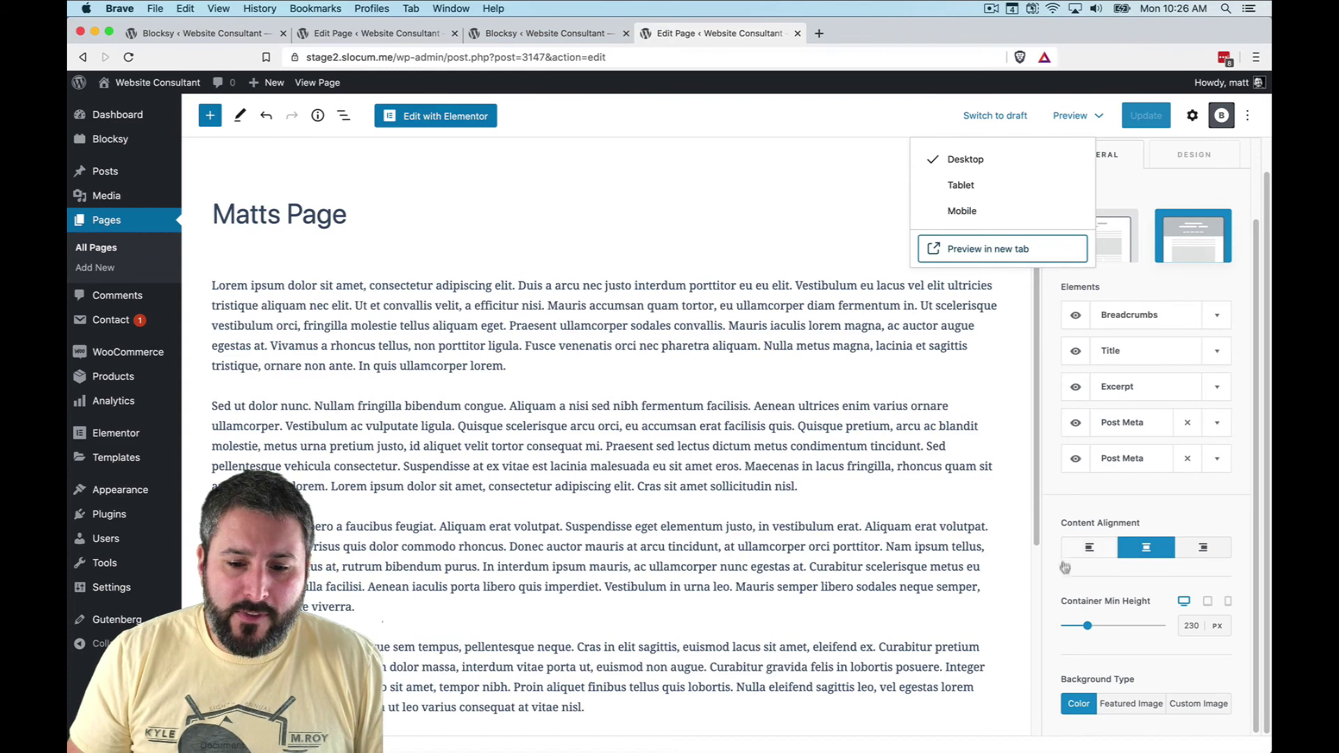
click(1056, 653)
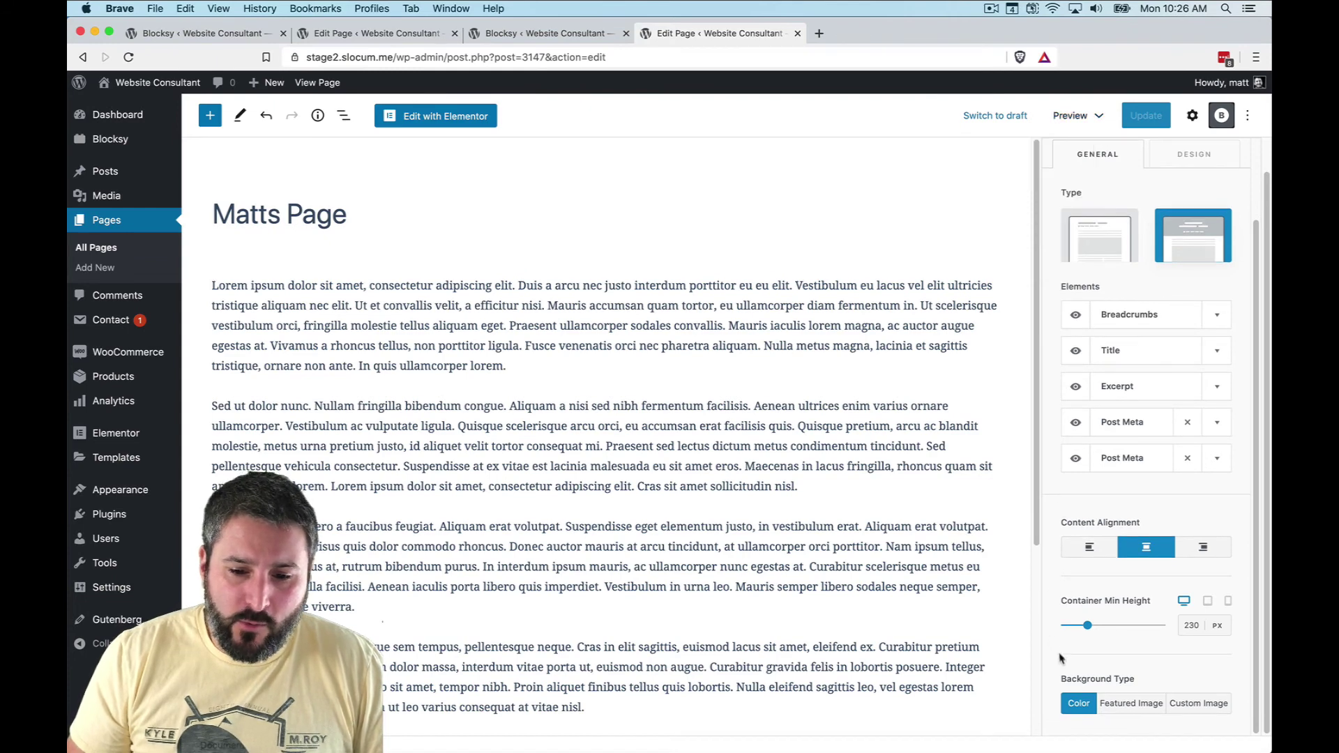
click(1141, 704)
scroll(1146, 694, down, 2)
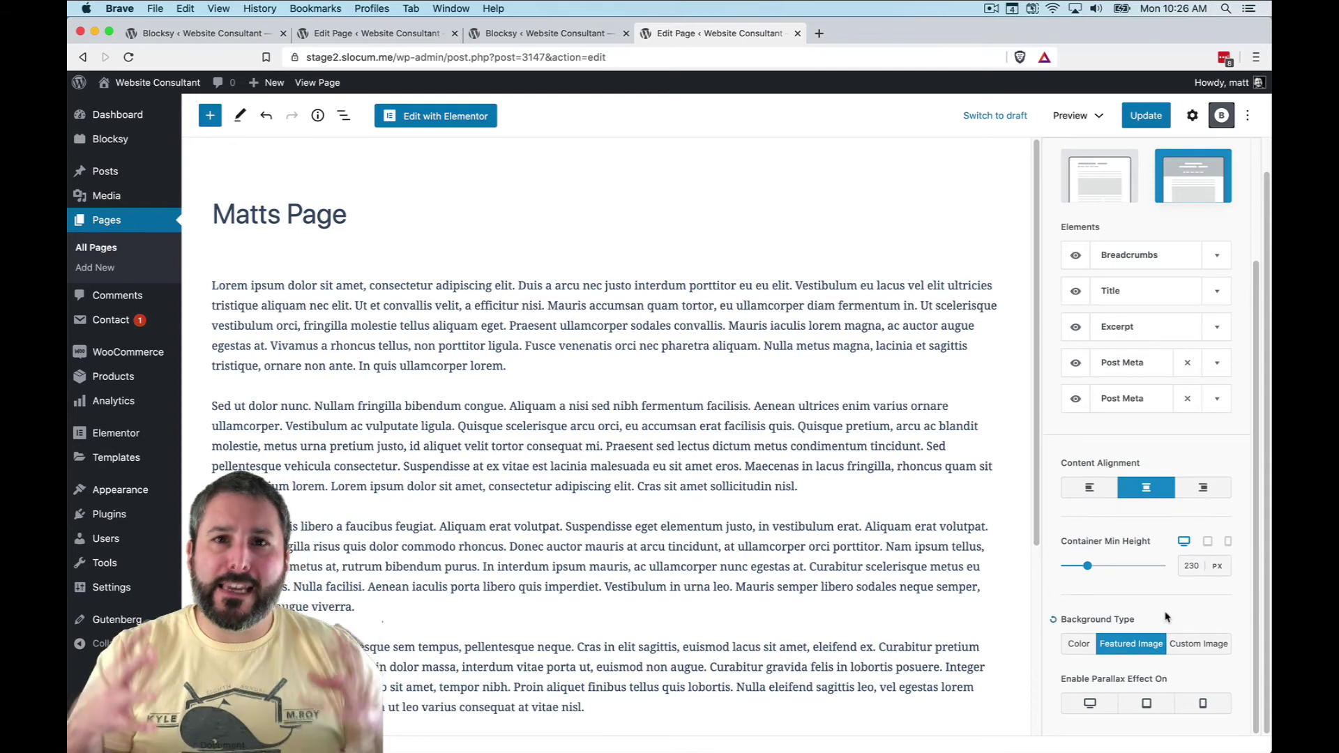
- Set the dark aerial river-and-forest photo from the Media Library as the page's featured image
click(1193, 117)
click(1155, 492)
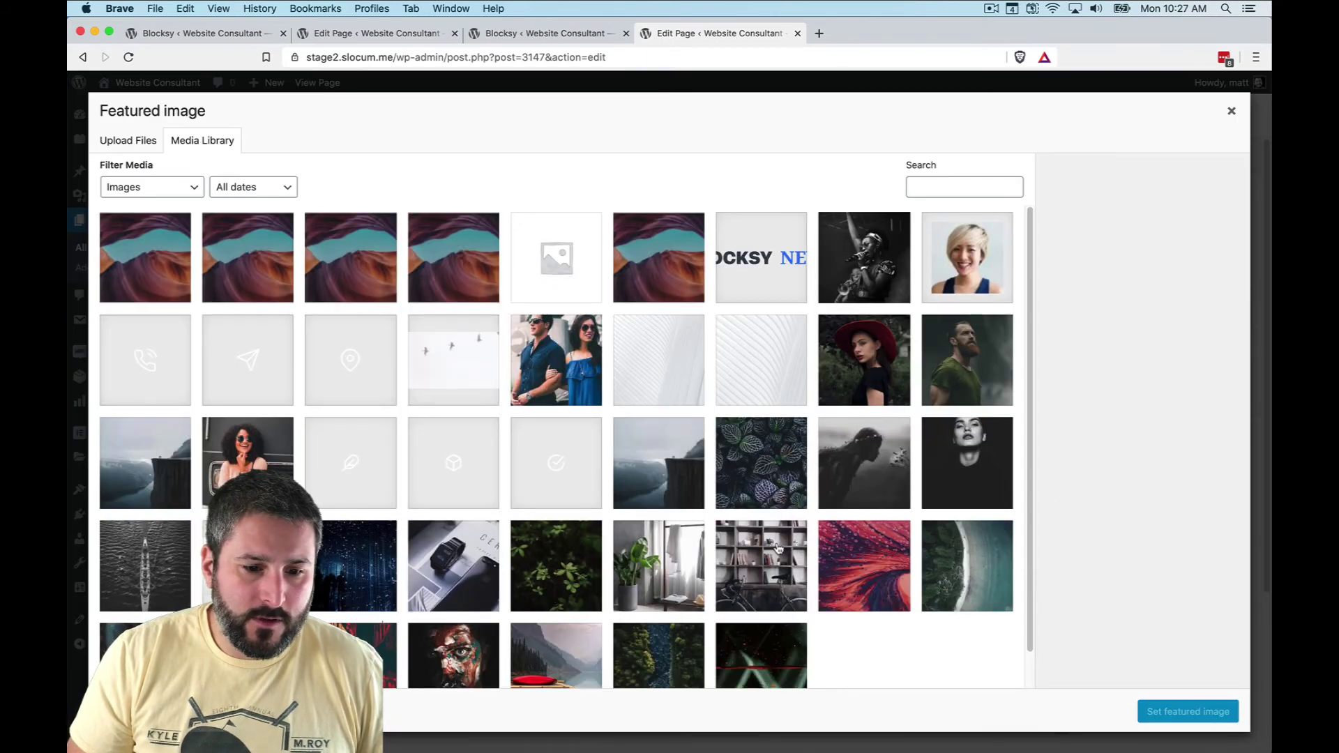
scroll(735, 550, down, 2)
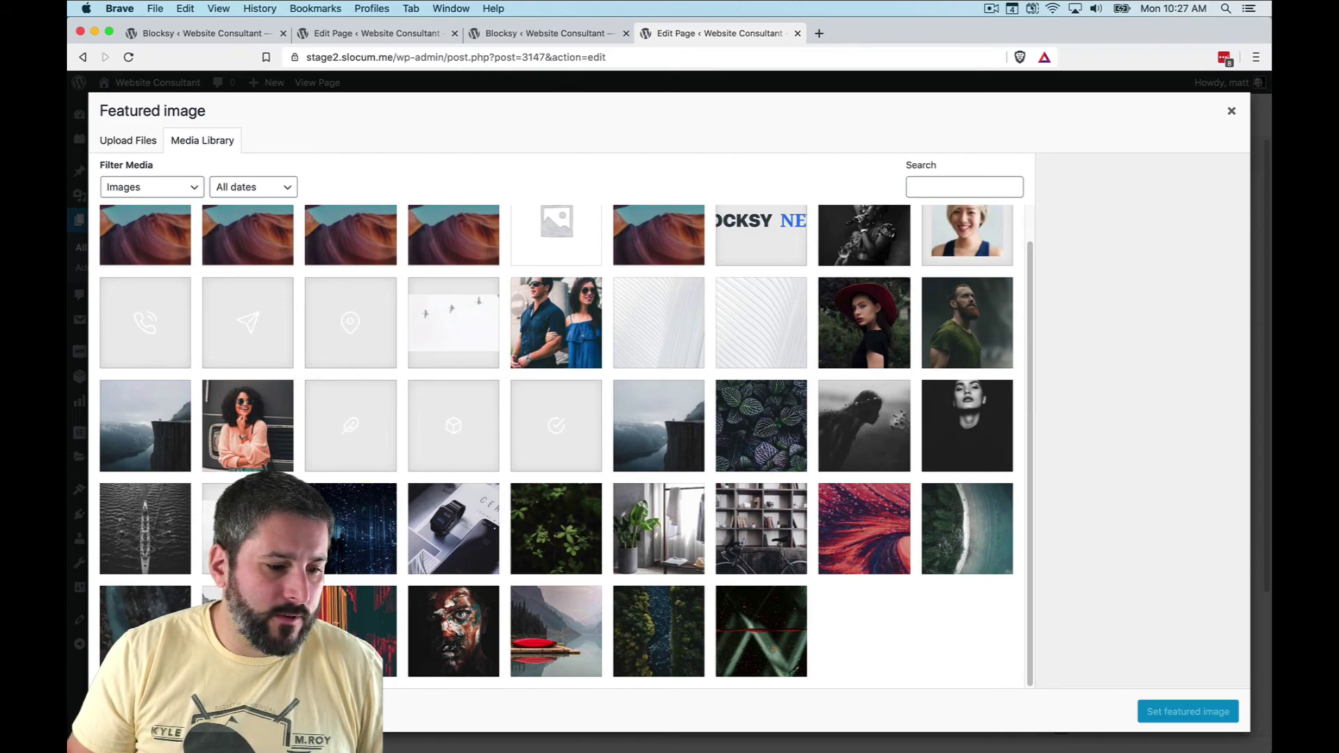
click(140, 620)
click(1187, 713)
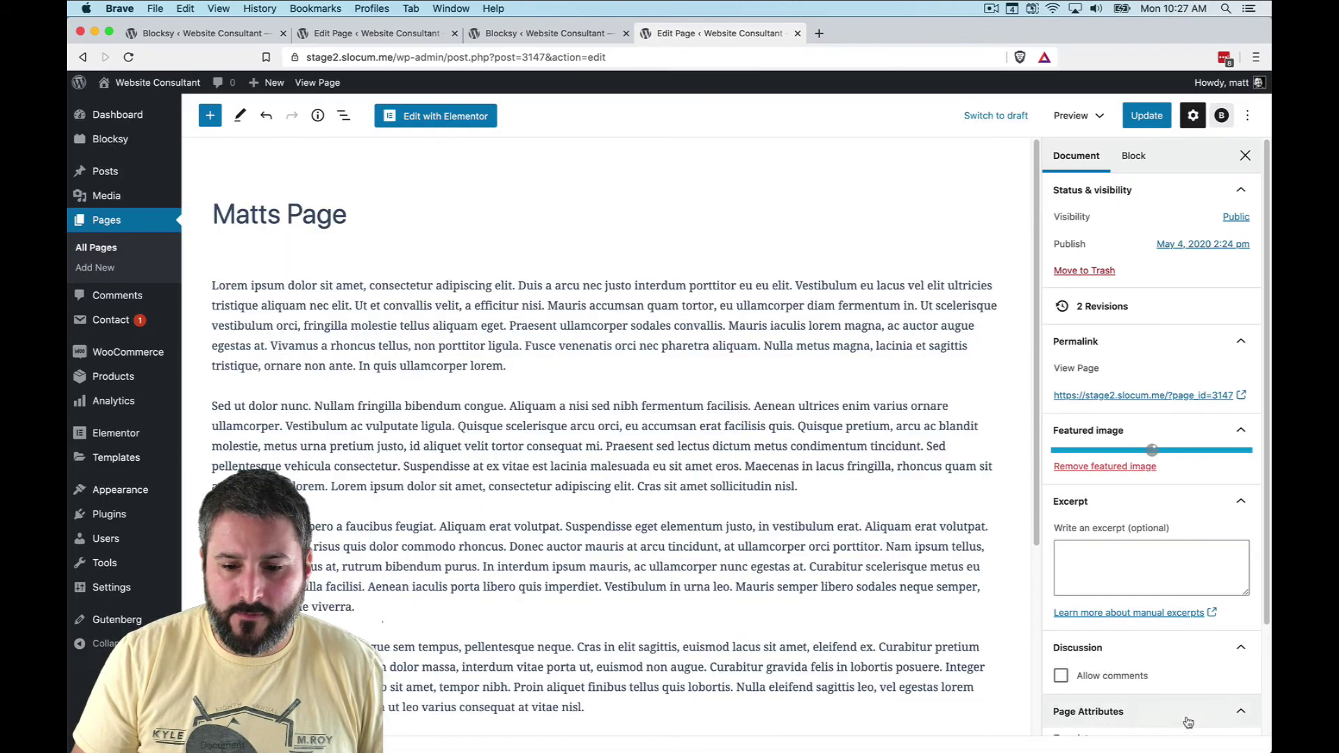
- Update the page and preview it in a new tab to check the featured image behind the title
click(1147, 115)
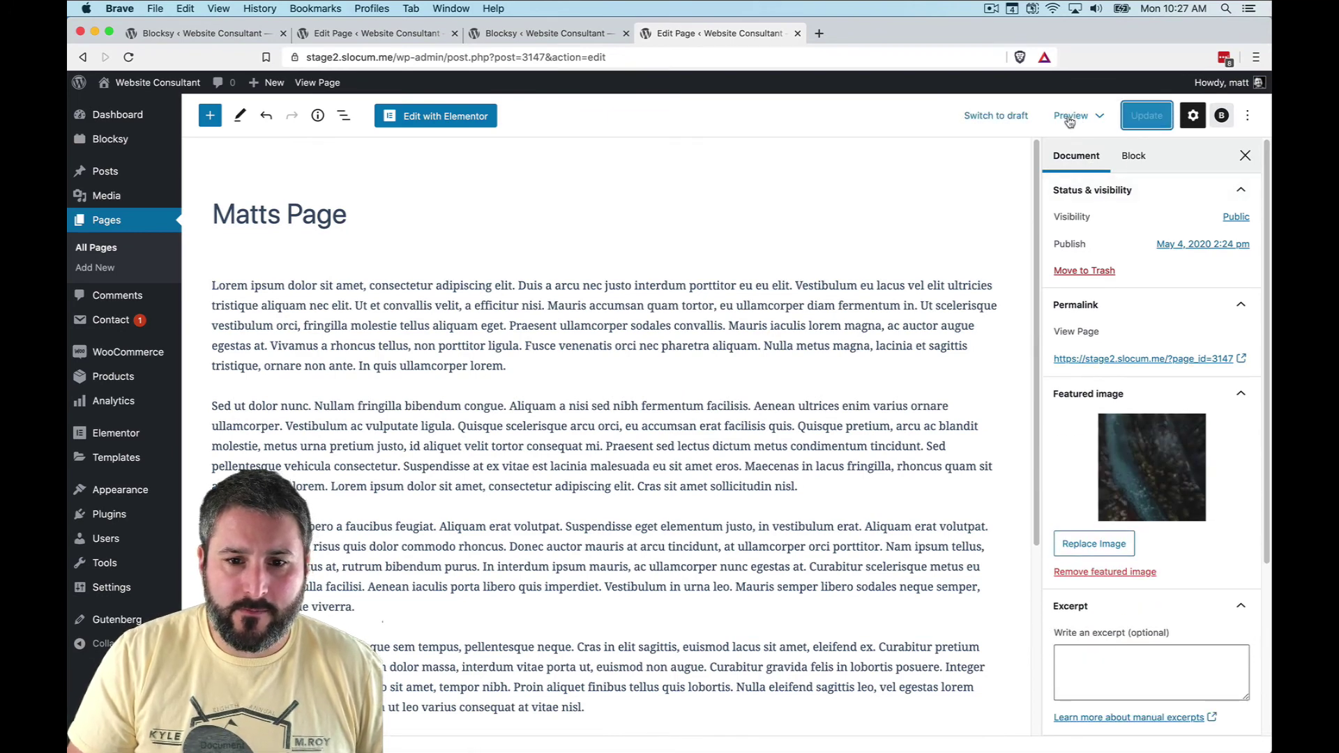
click(1074, 117)
click(1021, 251)
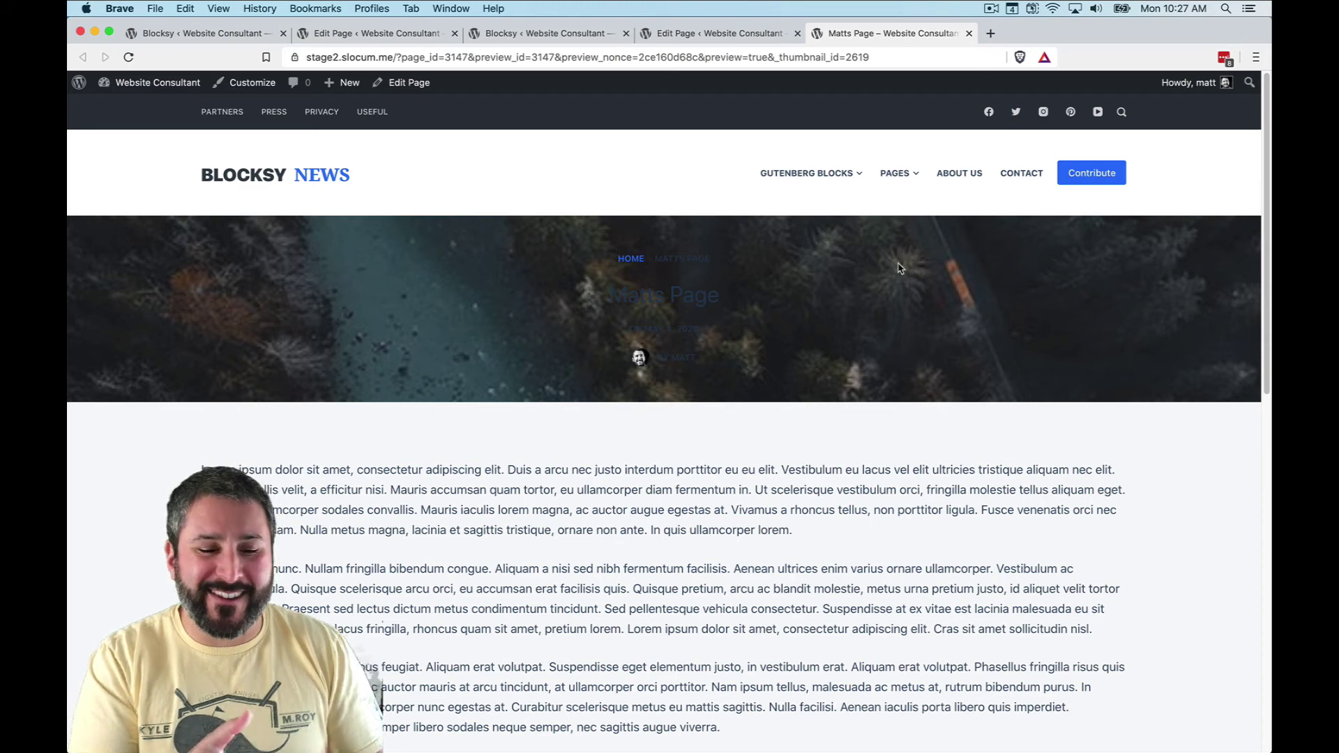
scroll(899, 265, down, 2)
scroll(890, 257, up, 2)
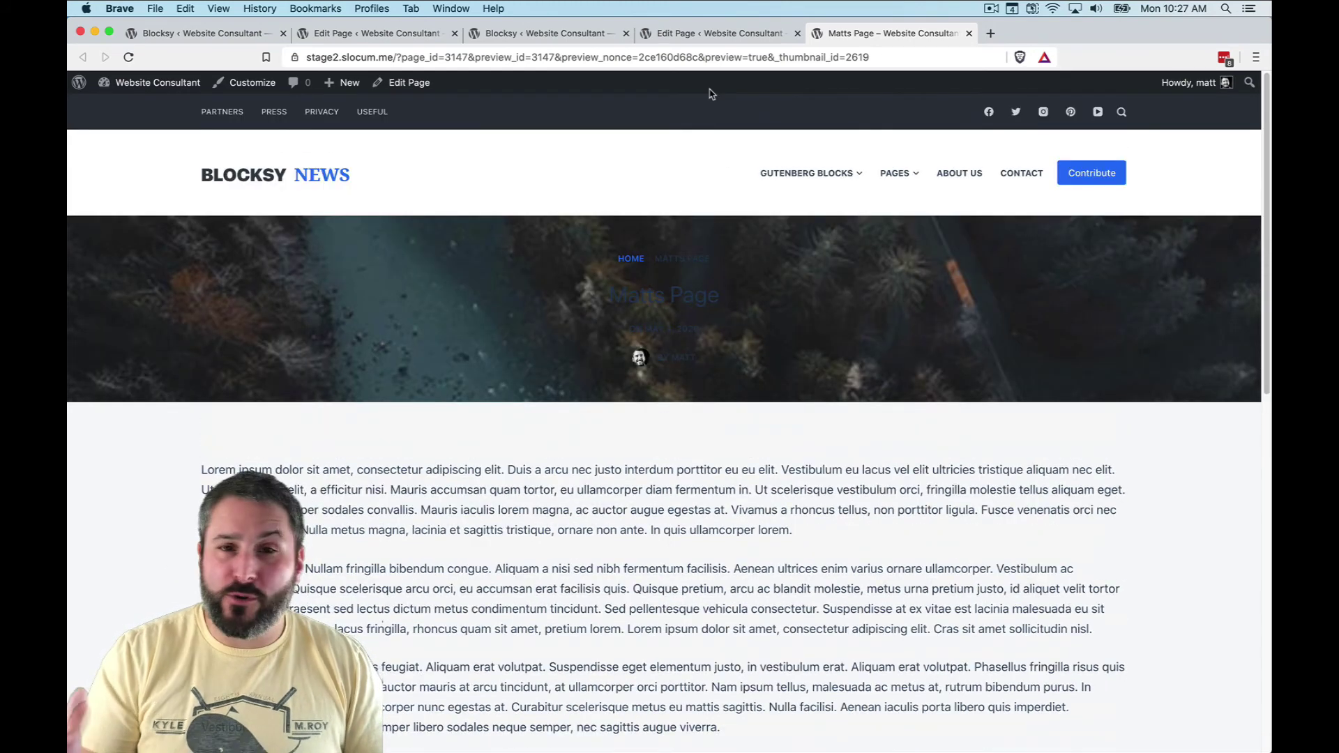
- Return to the page editor and open the Design options for Page Title in Blocksy Page Settings
click(722, 33)
click(1152, 220)
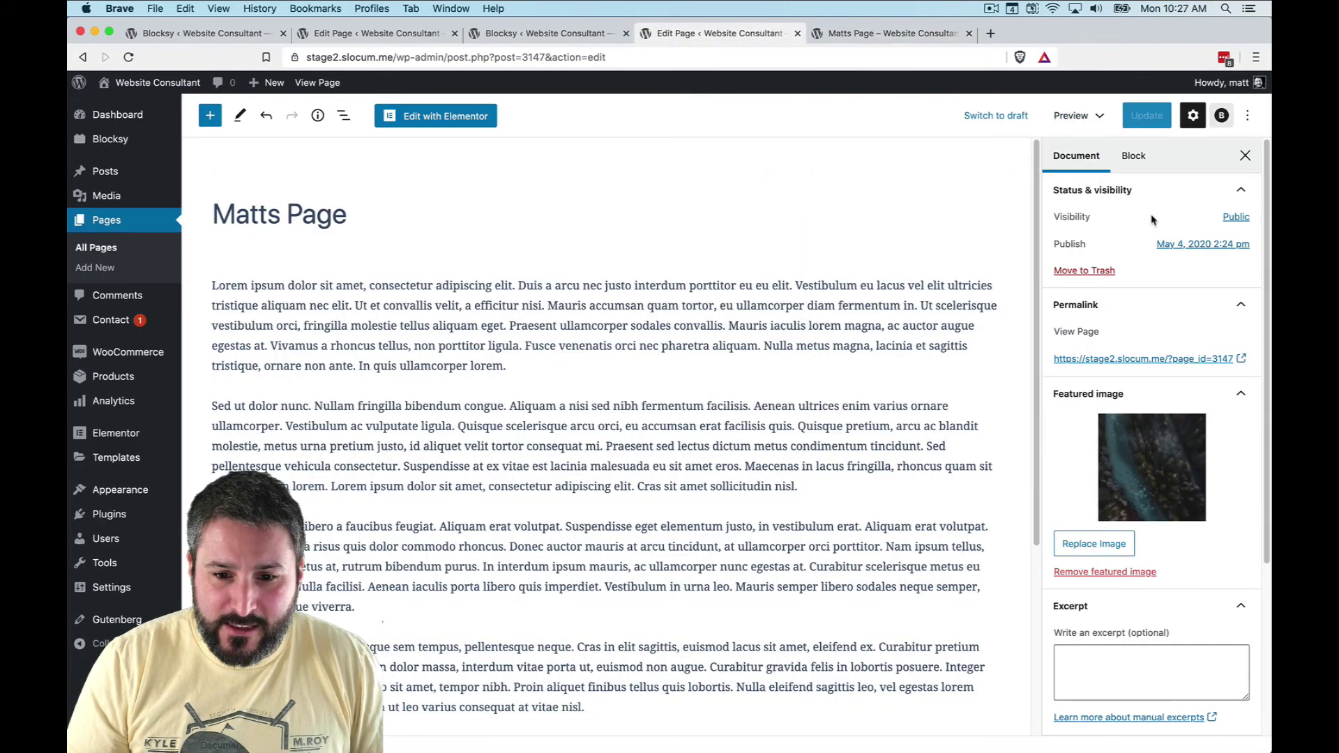
click(1134, 156)
click(1221, 115)
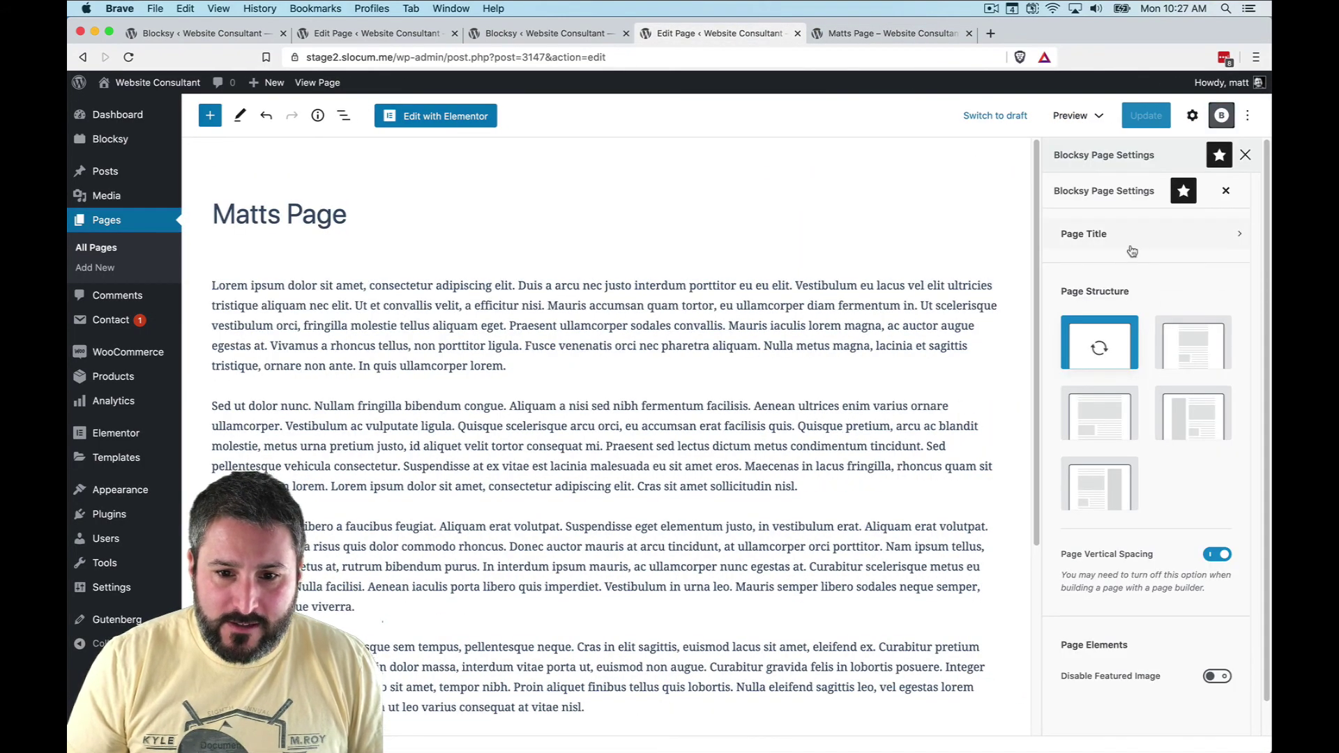
click(1132, 251)
scroll(1132, 488, down, 4)
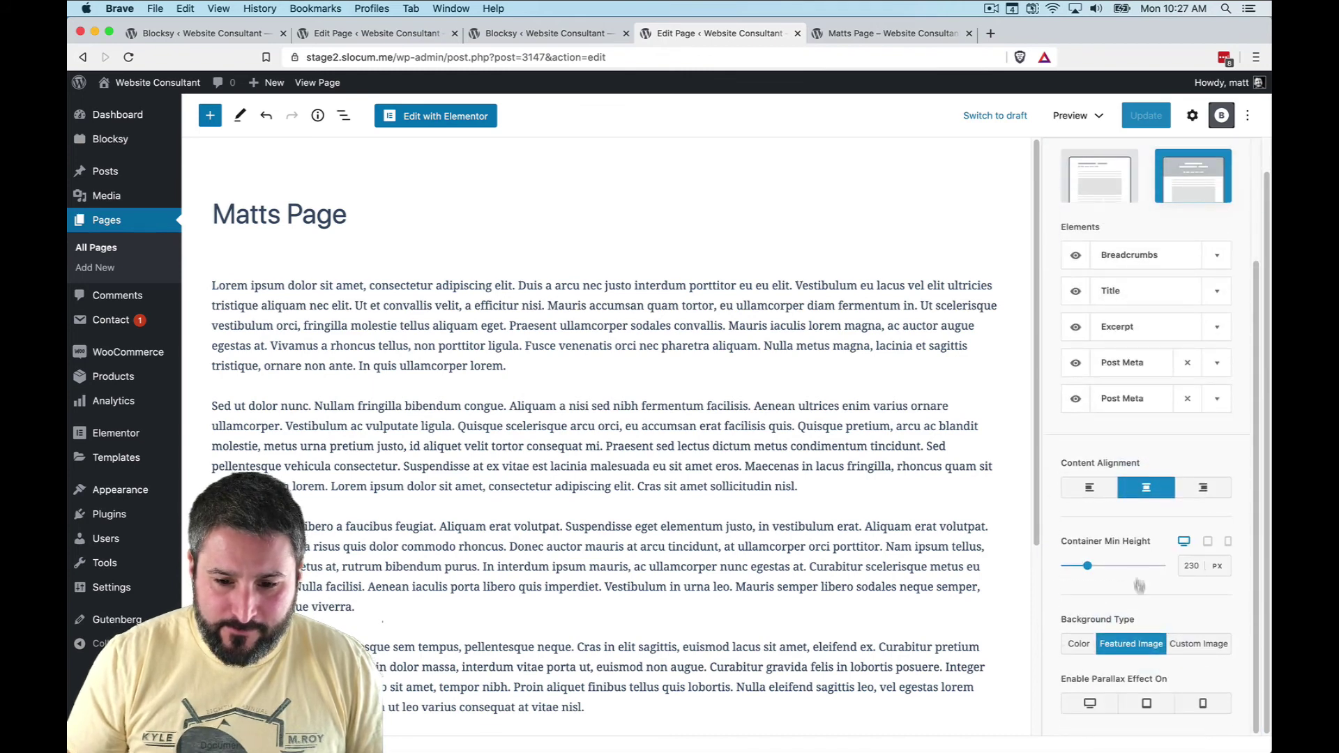
scroll(1179, 237, up, 3)
click(1184, 247)
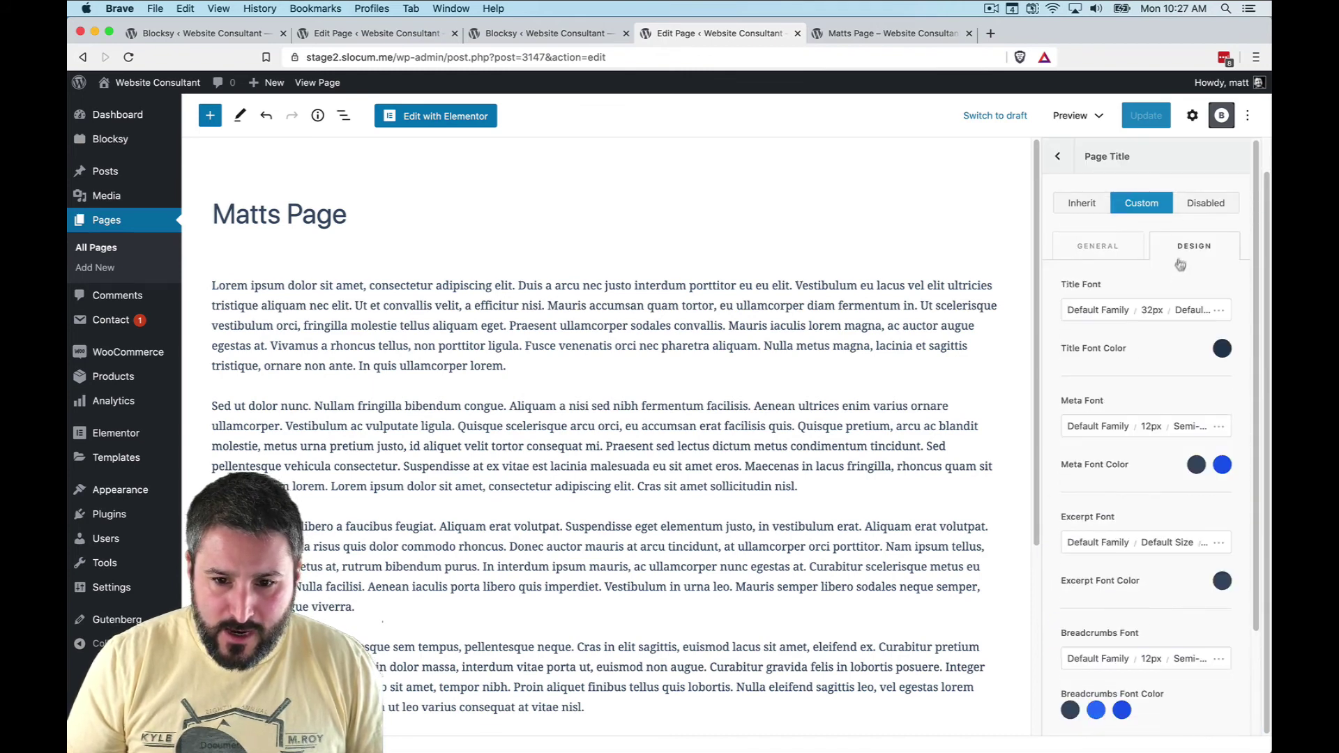
- Set the page title's Title Font Color to white (#ffffff)
click(1223, 349)
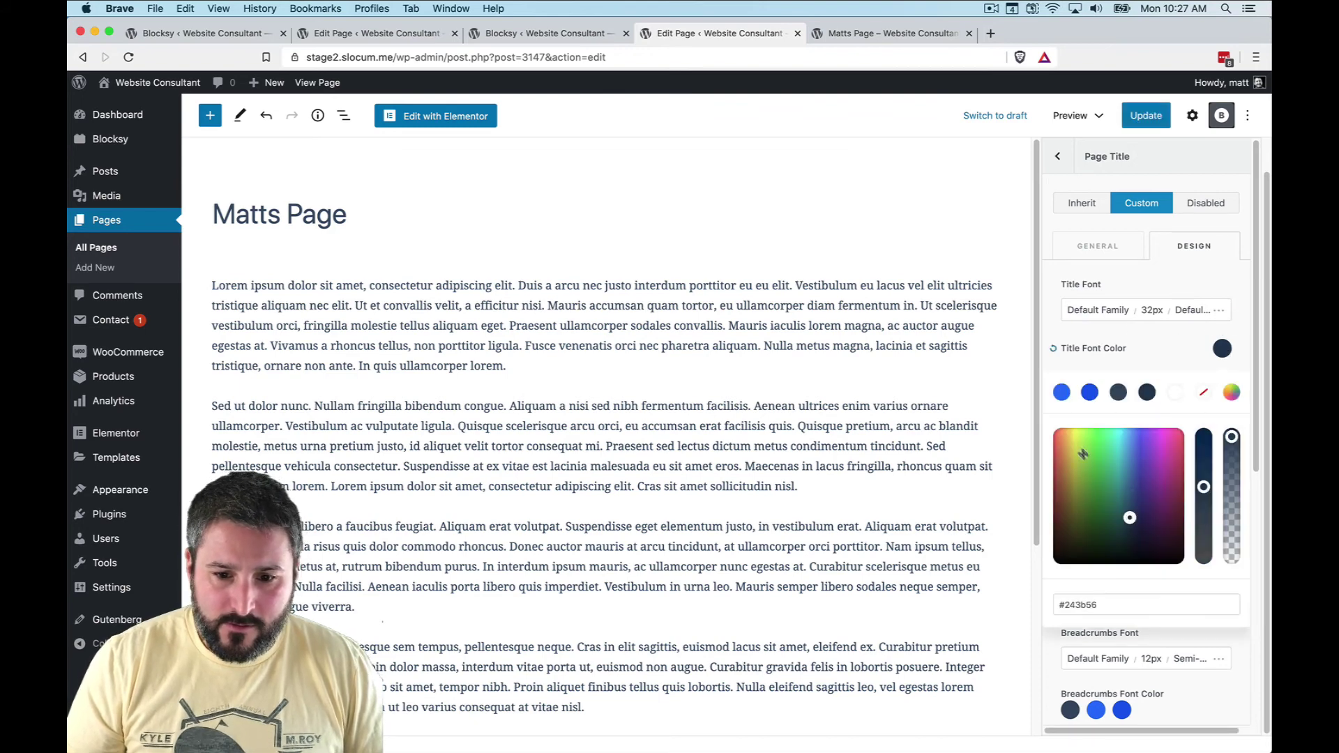
drag(1095, 466, 1075, 428)
drag(1206, 490, 1209, 569)
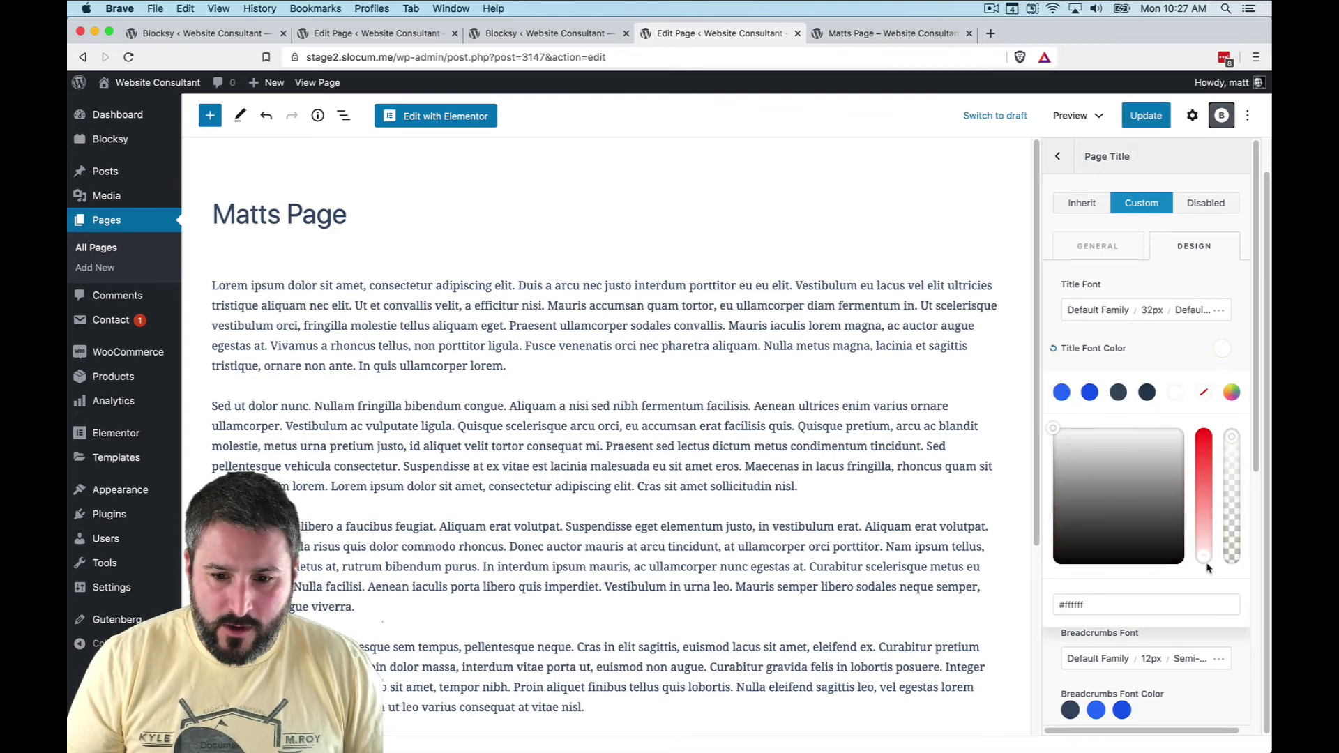
click(1185, 359)
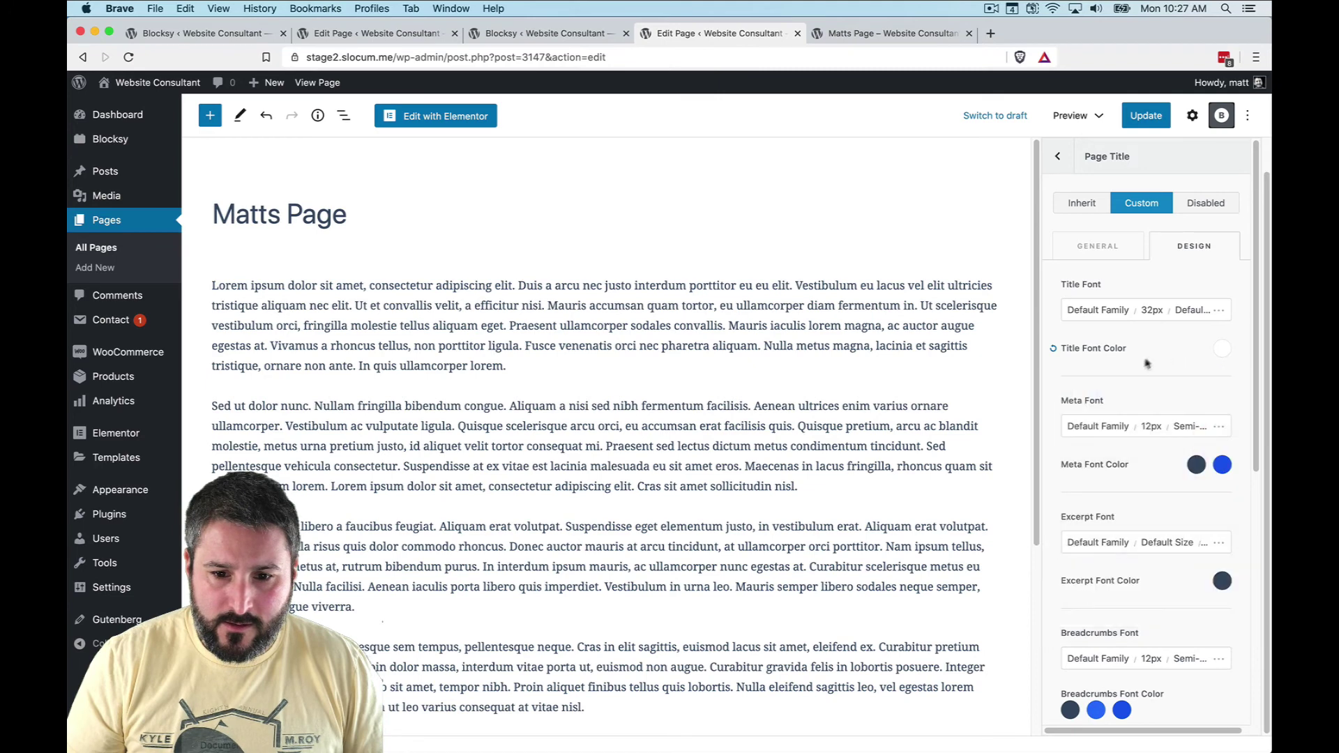
- Increase the page title's Title Font size to about 95 px
scroll(1102, 475, down, 1)
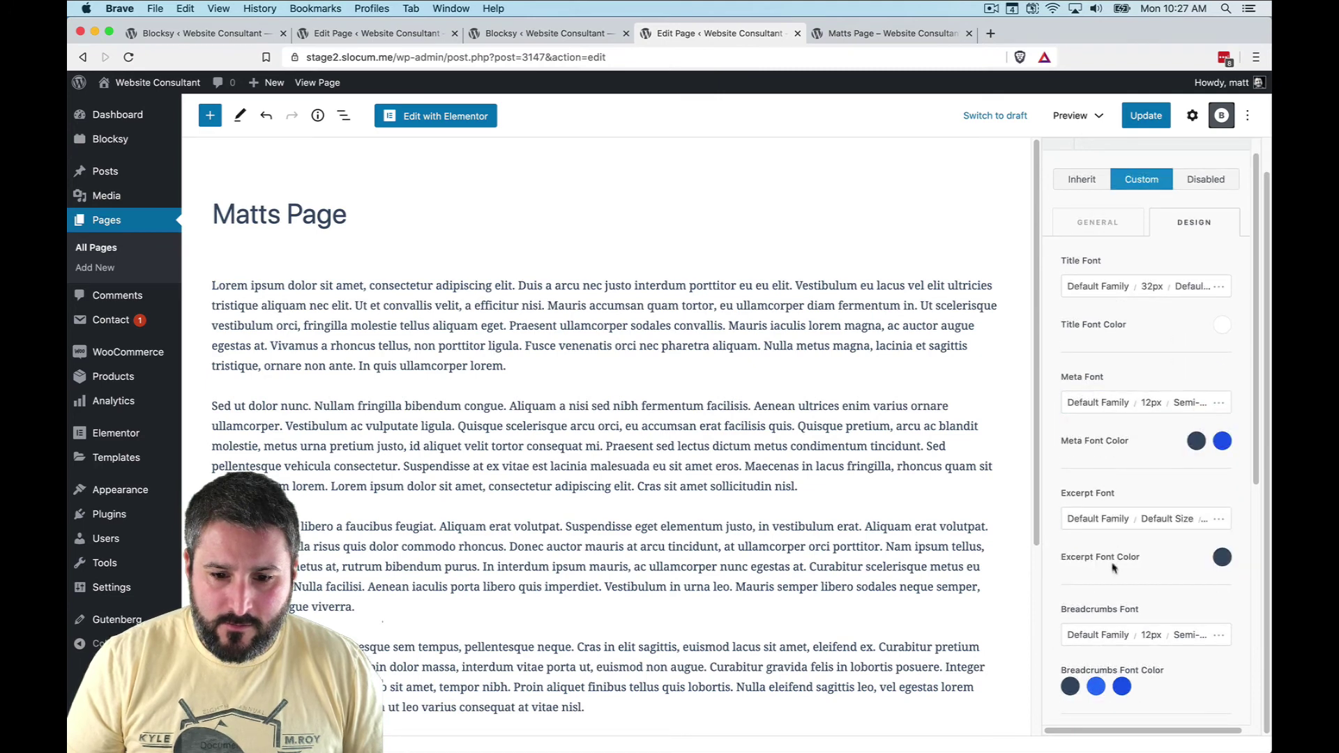
scroll(1130, 516, up, 1)
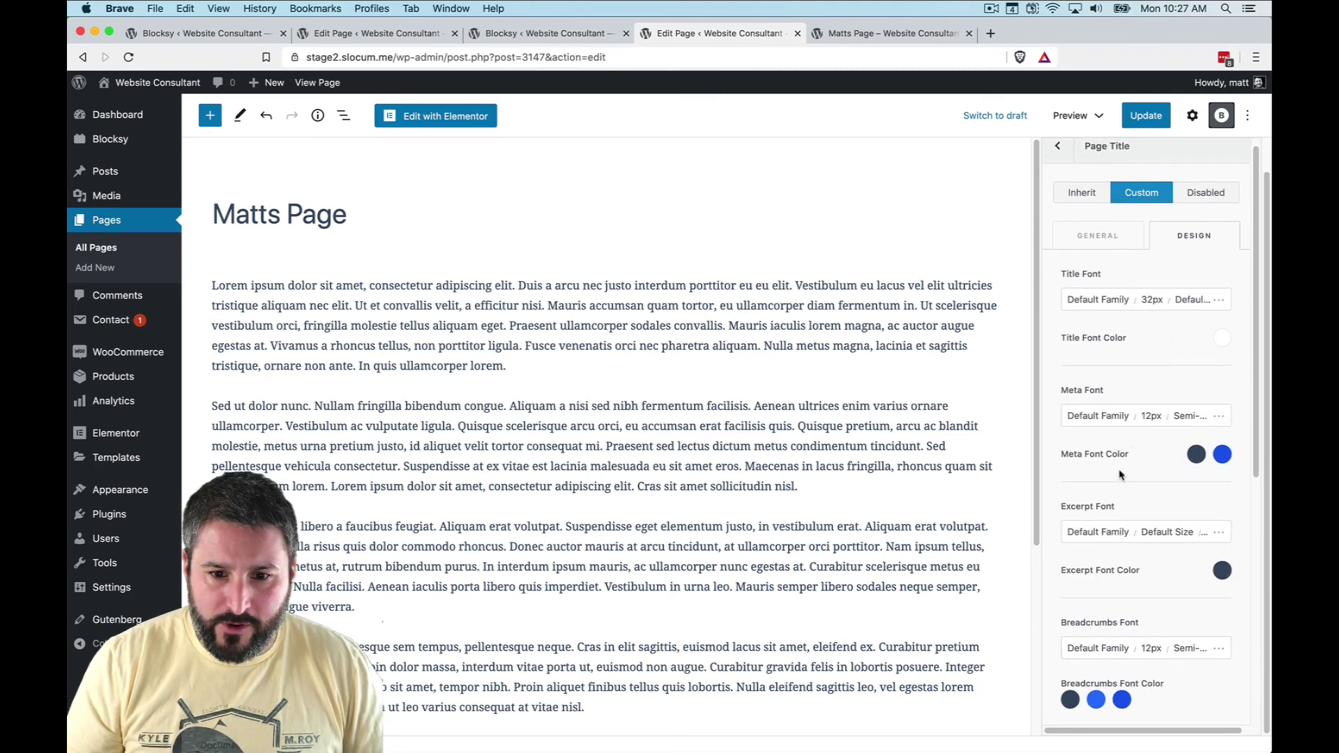
click(1152, 301)
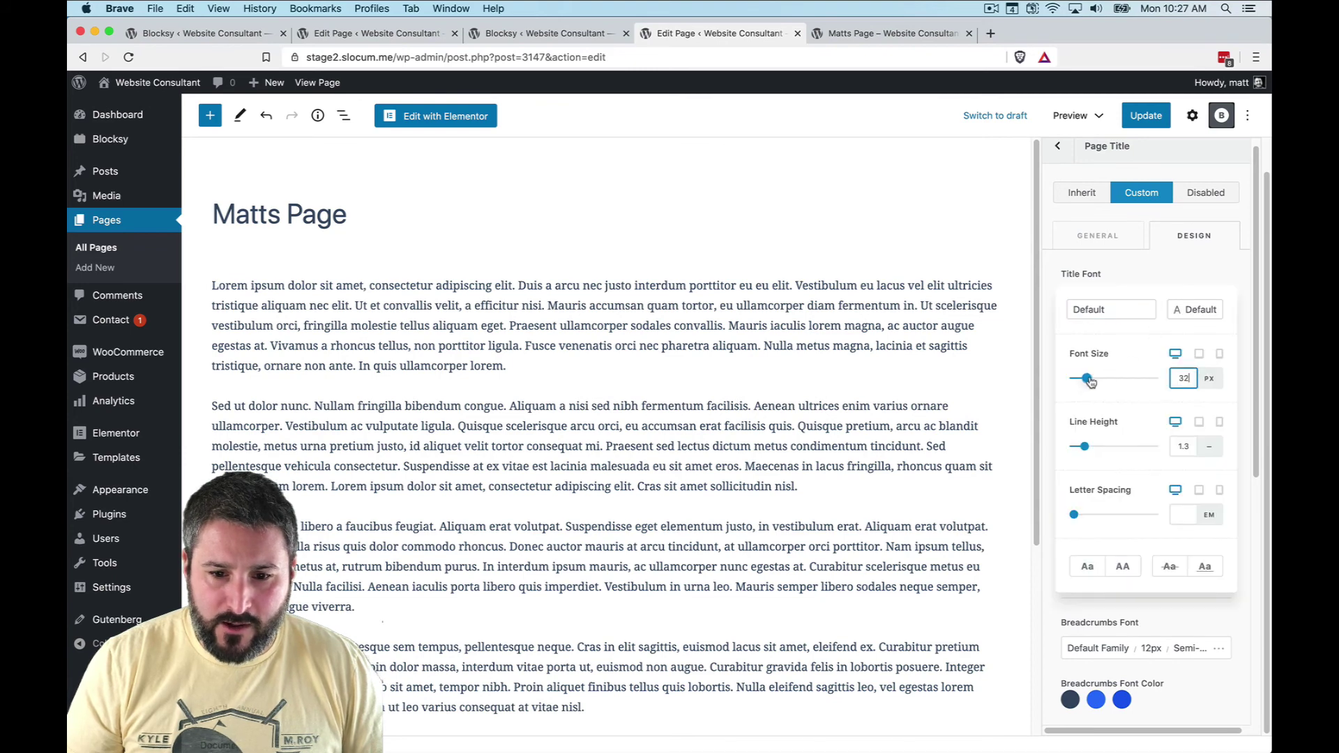
drag(1093, 382, 1102, 380)
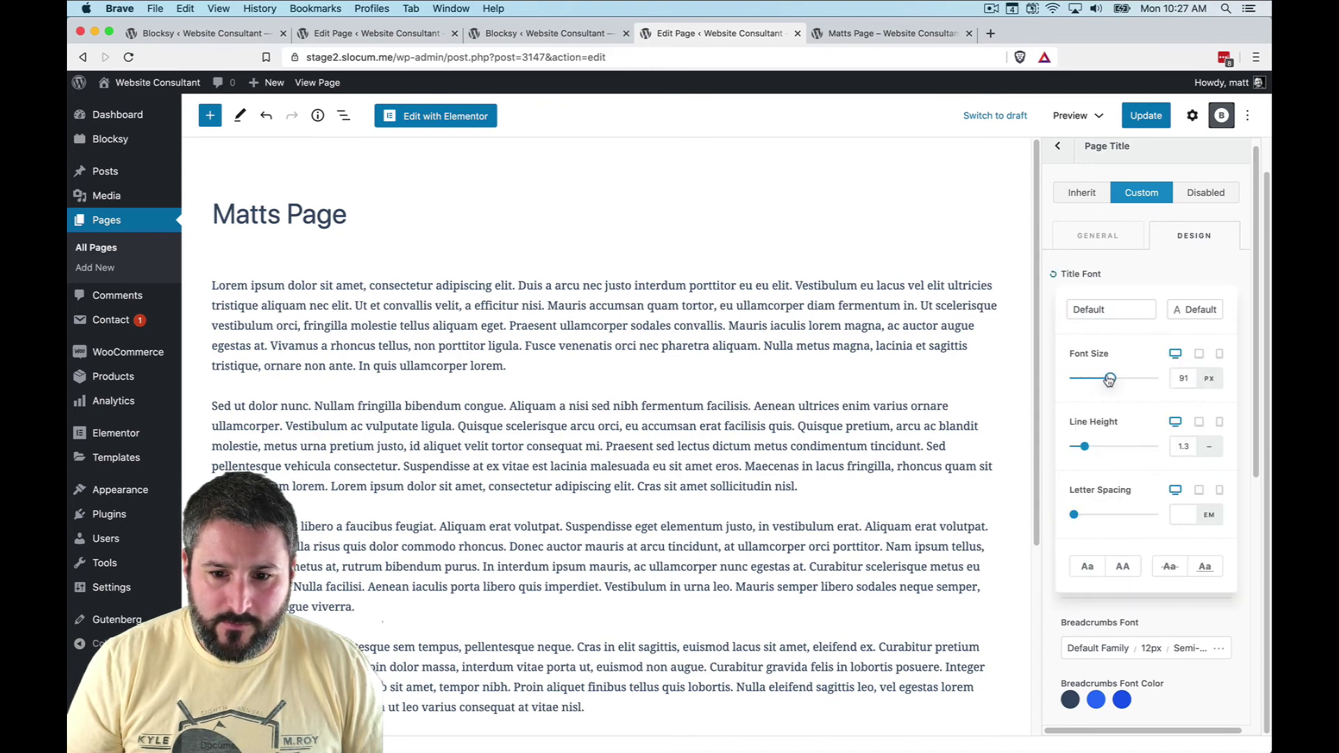
- Update the page and open a new preview to check the restyled title text
click(1146, 116)
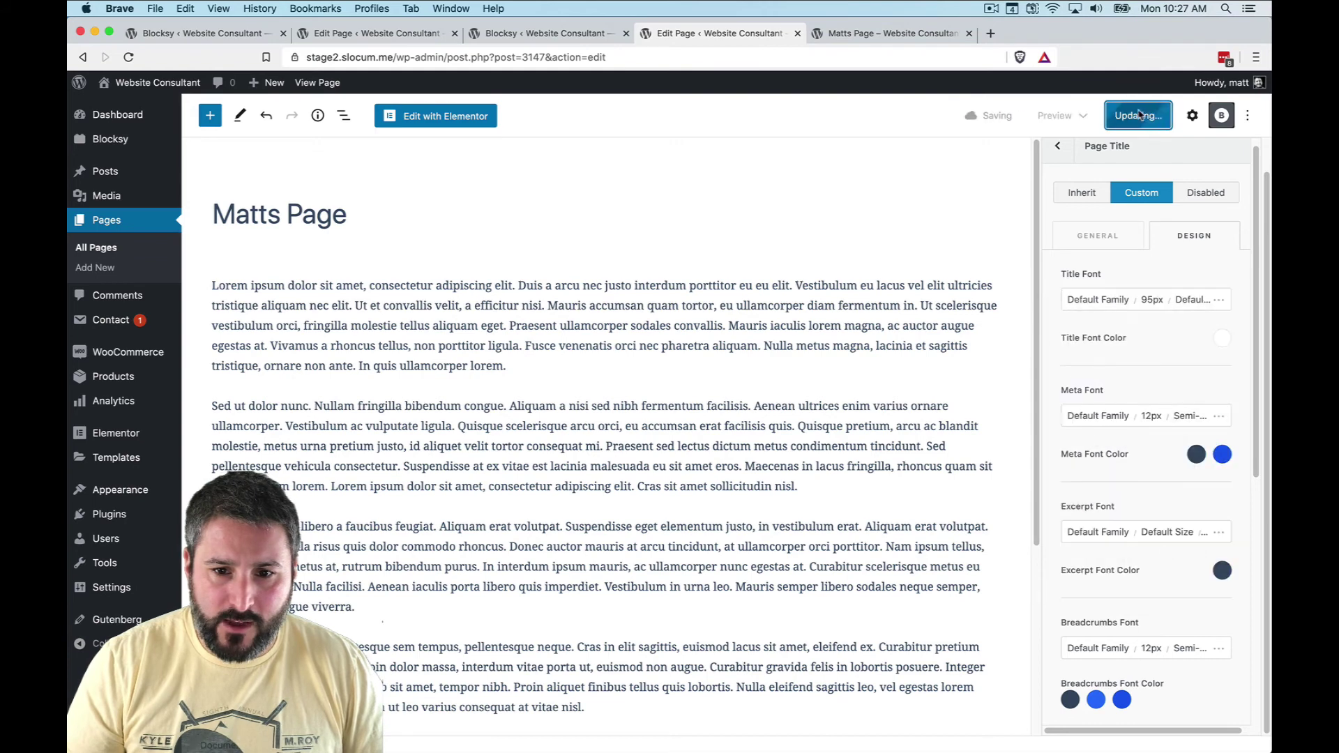
click(1057, 116)
click(999, 249)
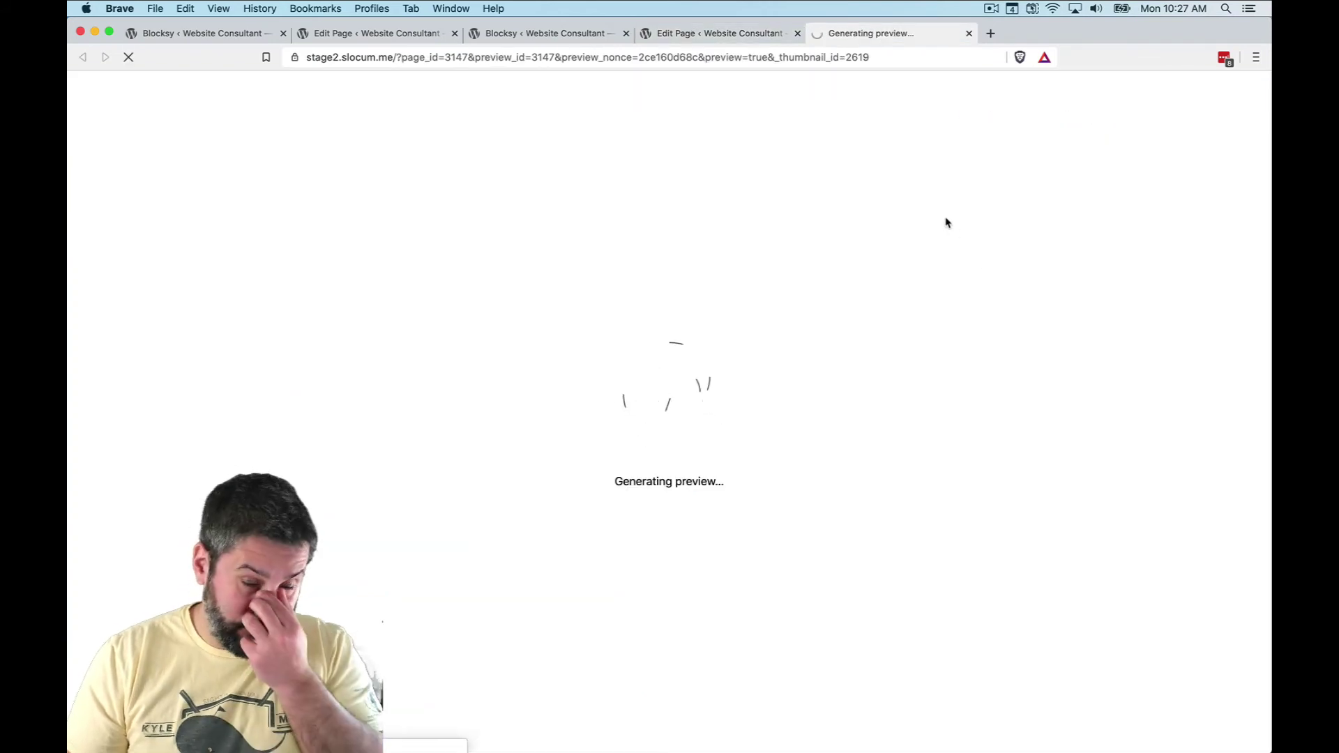